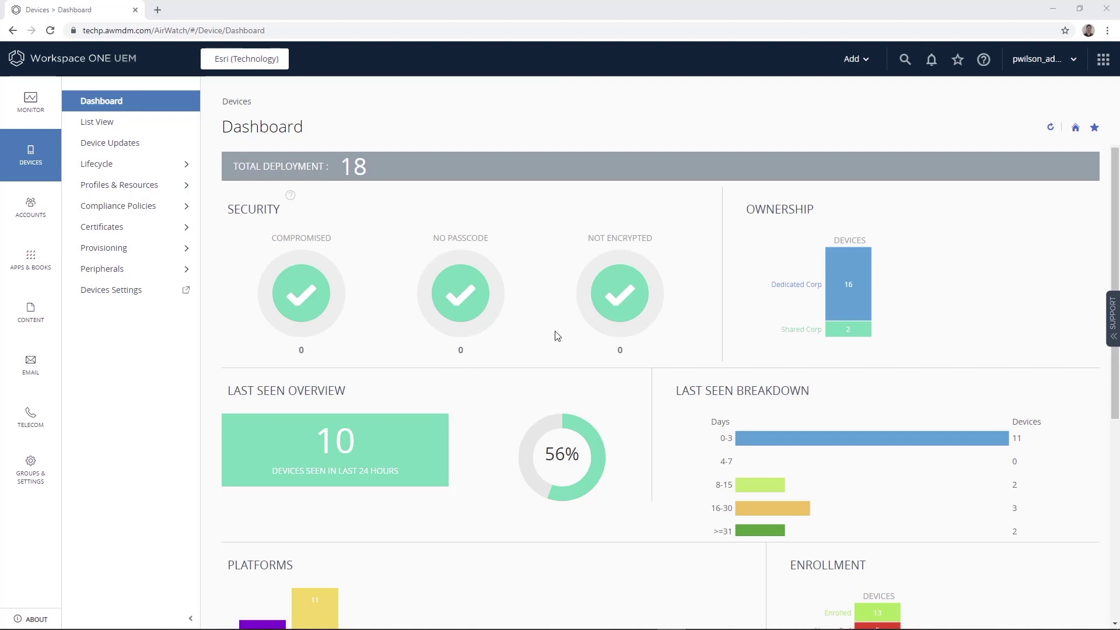
# Browse the Accounts, Apps & Books, Content, Email and Telecom sections, ending on Groups & Settings
pyautogui.scroll(-4, 659, 340)
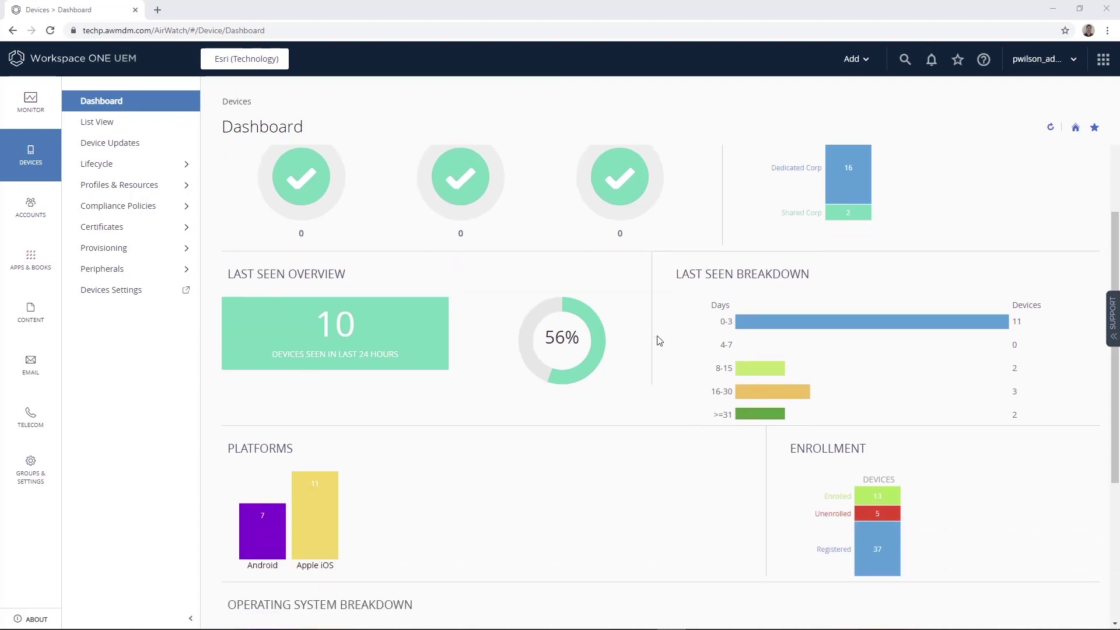
pyautogui.scroll(-2, 659, 340)
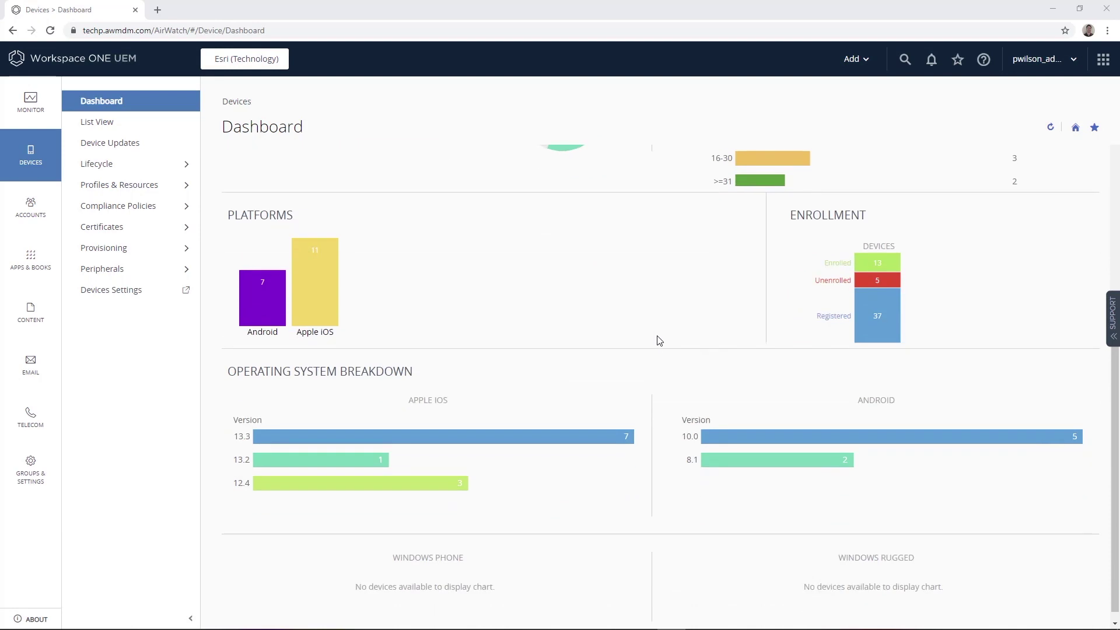
pyautogui.scroll(6, 659, 341)
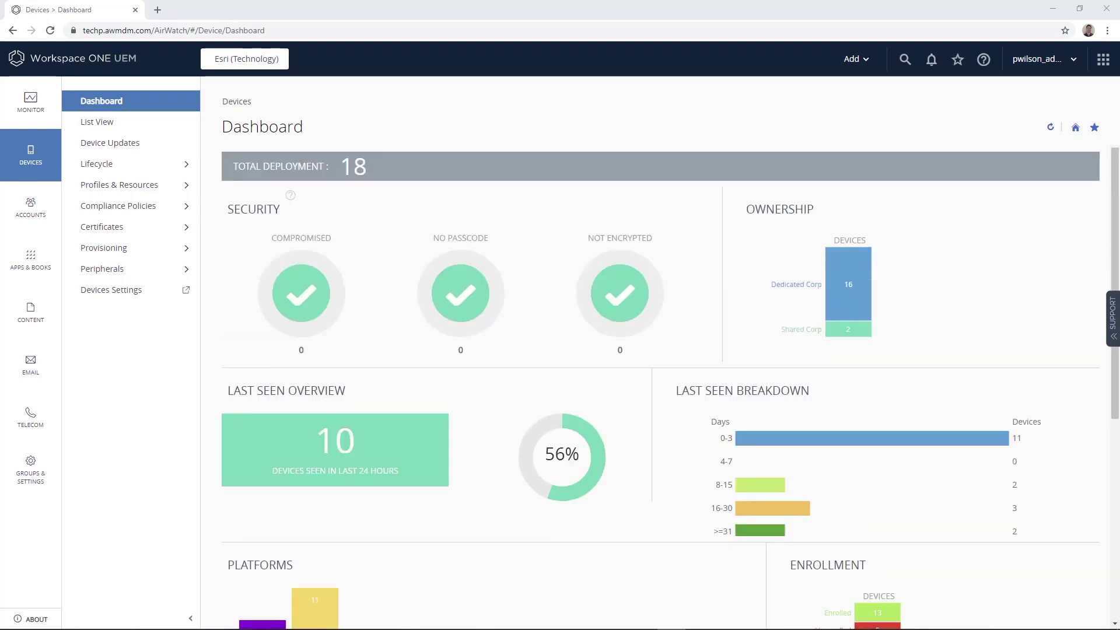
pyautogui.click(35, 213)
pyautogui.click(39, 263)
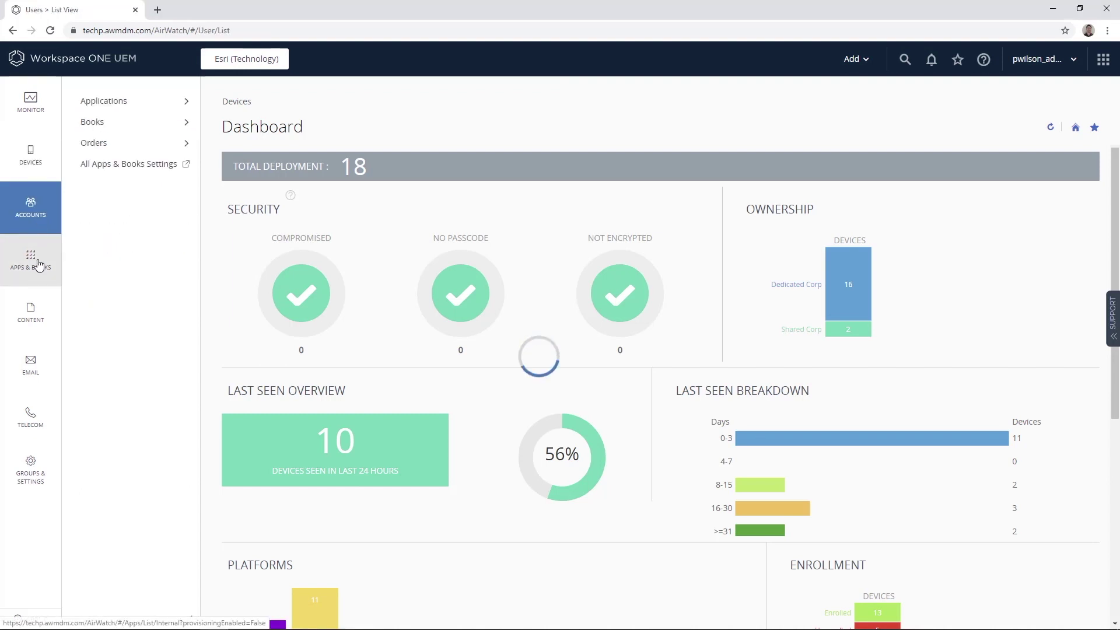
pyautogui.click(30, 313)
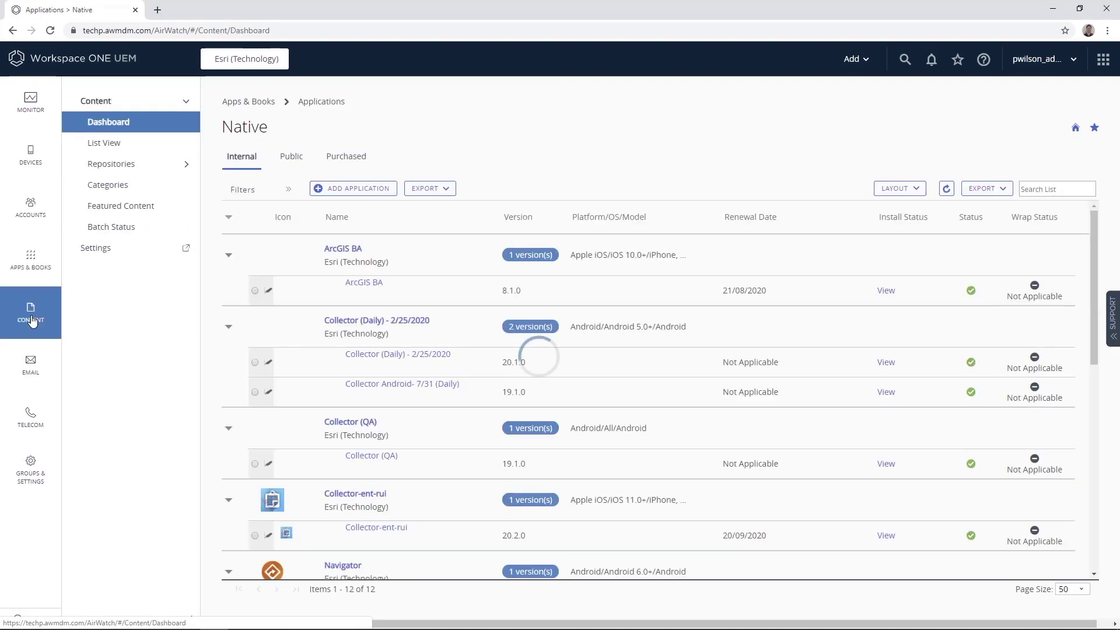
pyautogui.click(32, 377)
pyautogui.click(31, 417)
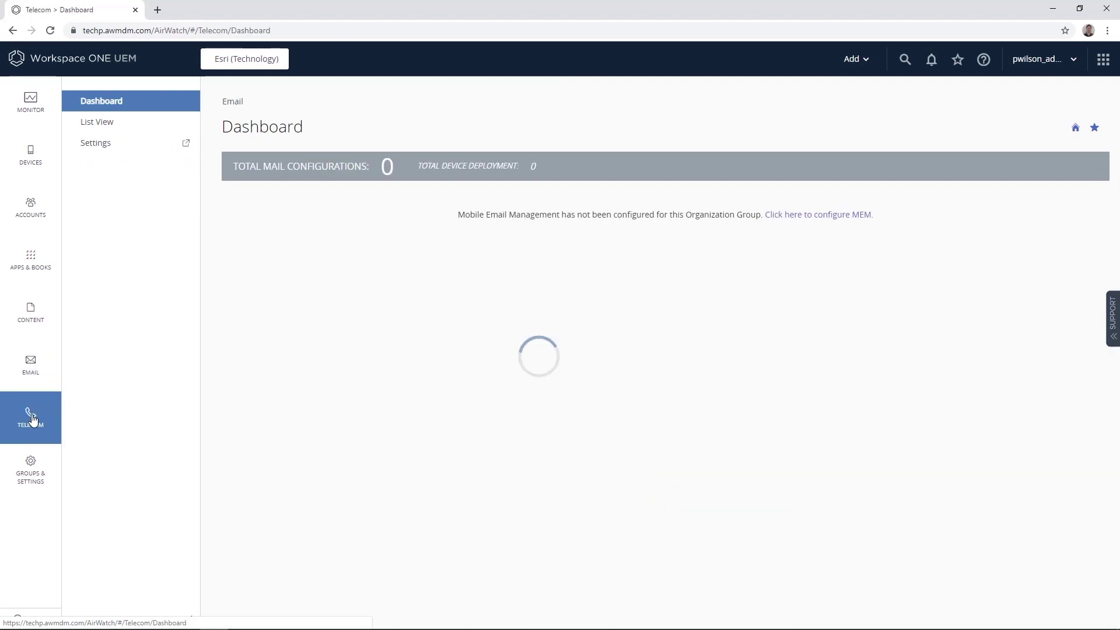
pyautogui.click(36, 475)
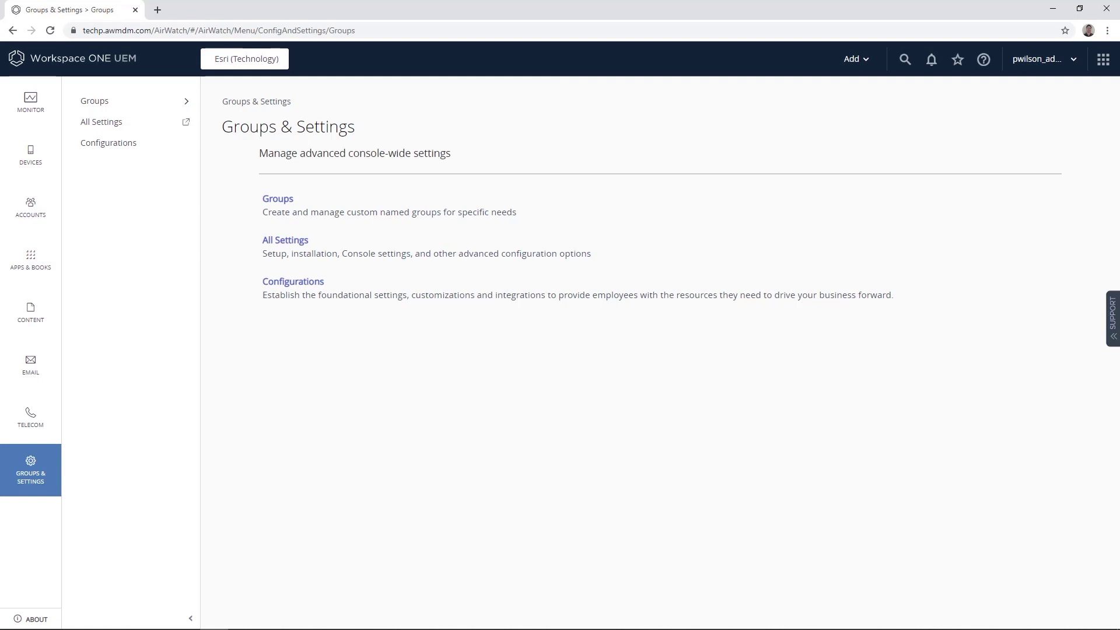
# Return to the Devices Dashboard showing 18 total deployments and 10 recently seen devices
pyautogui.click(38, 164)
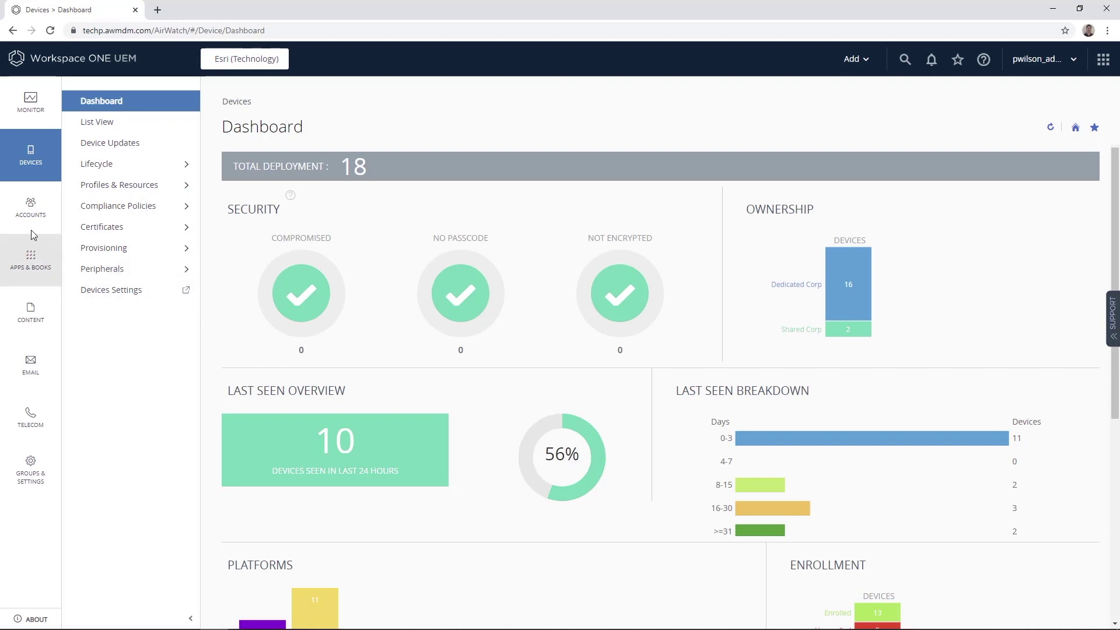
# Open the admin user's account details from the Accounts user list
pyautogui.click(32, 208)
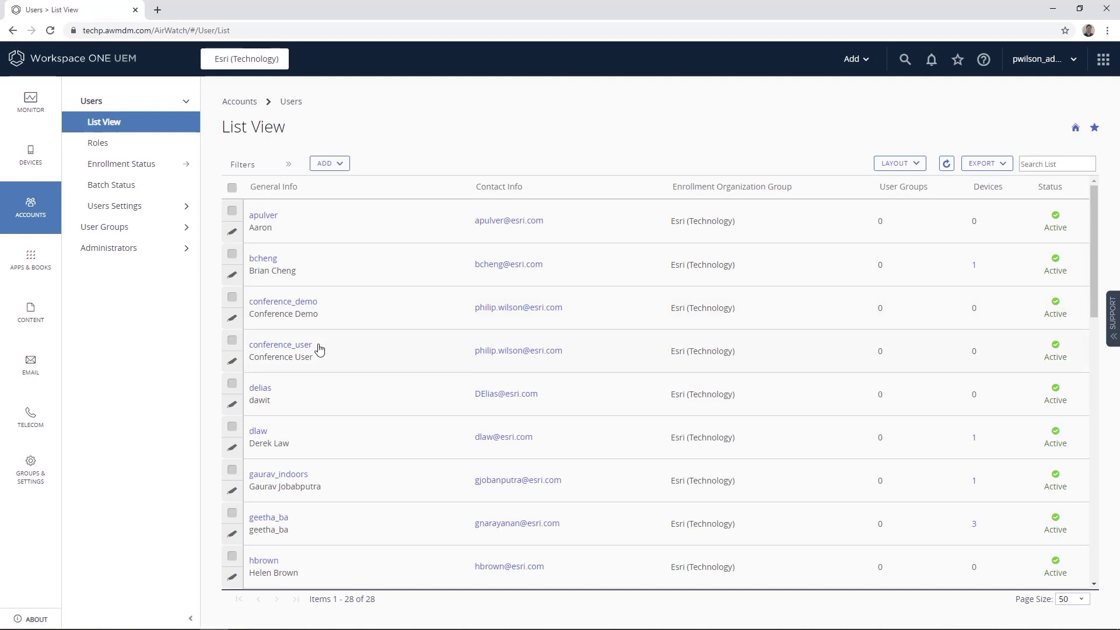
pyautogui.scroll(-4, 319, 350)
pyautogui.scroll(-7, 319, 350)
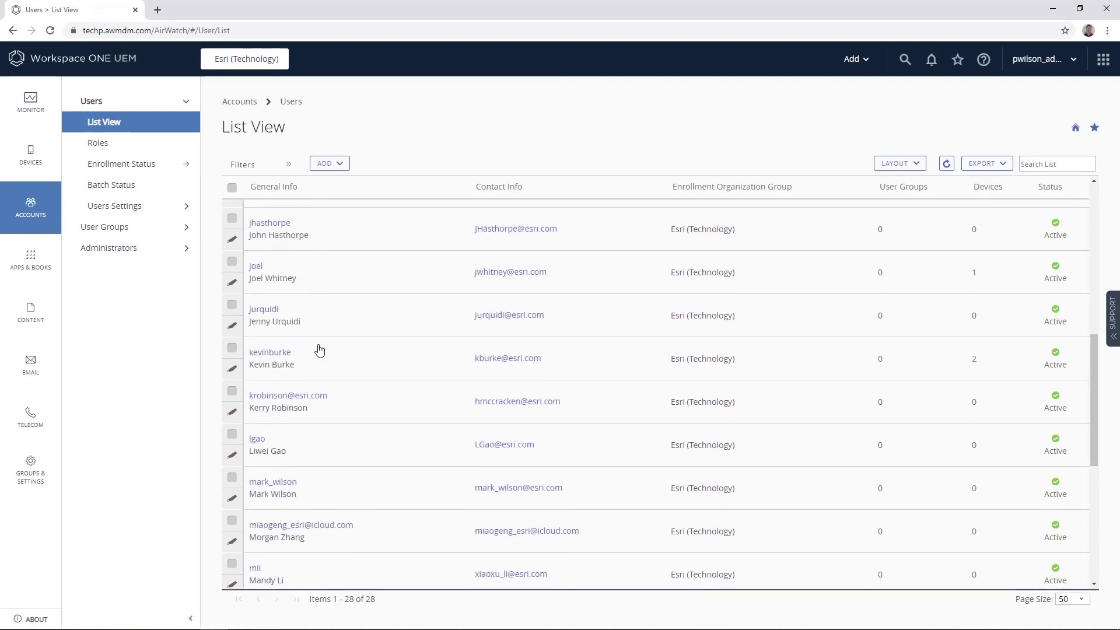
pyautogui.scroll(-3, 319, 350)
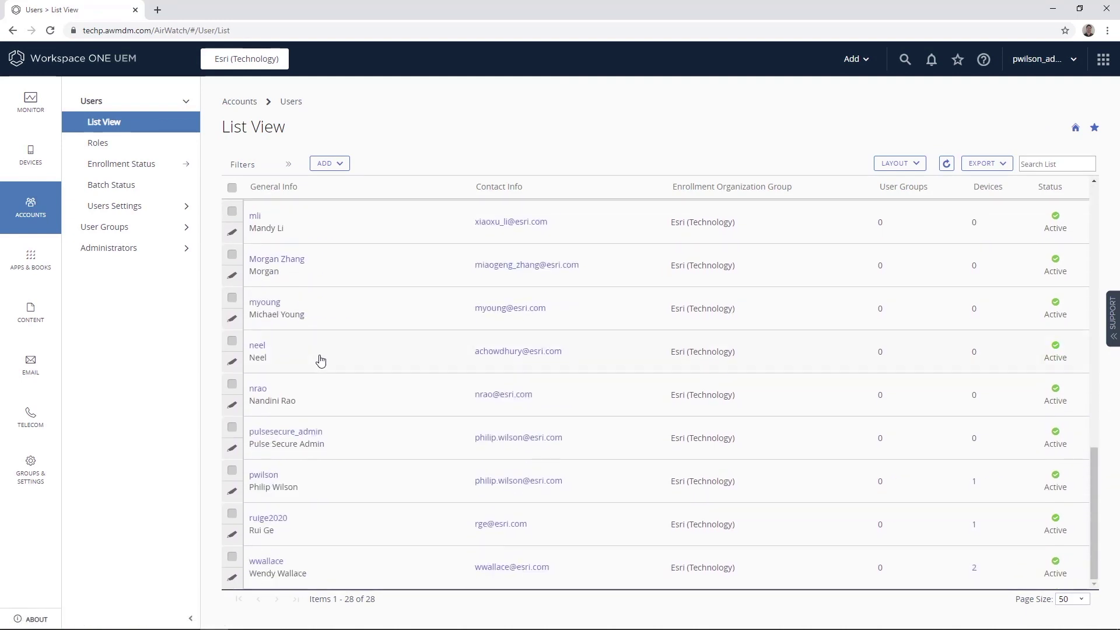
pyautogui.click(262, 475)
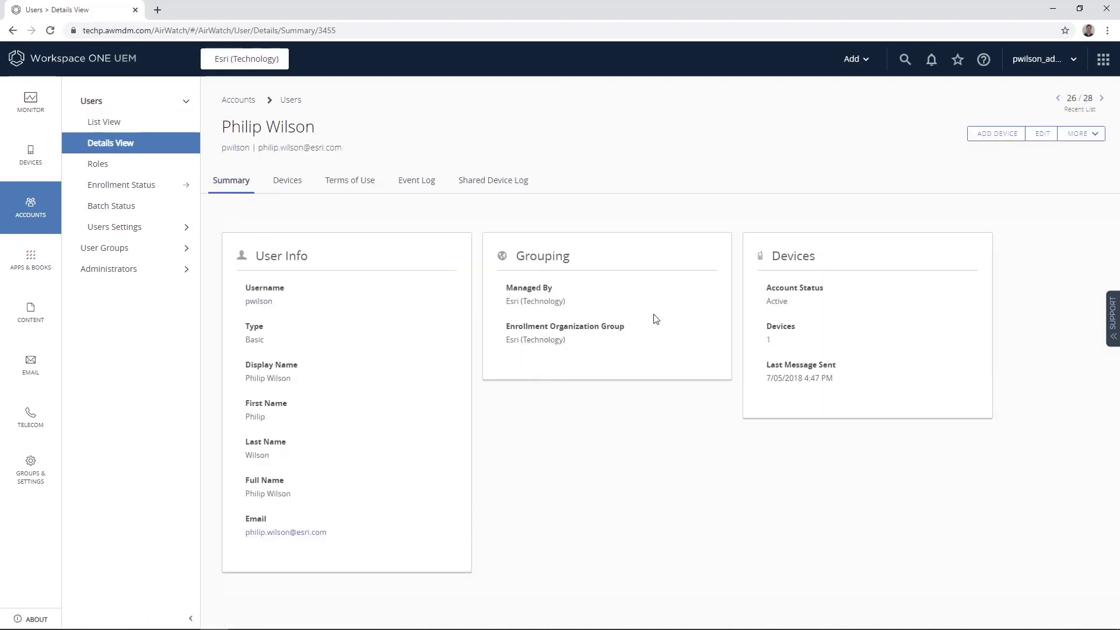
# Review the user's Devices, Terms of Use, Event Log and Shared Device Log tabs, then open the iPad Mini
pyautogui.click(287, 183)
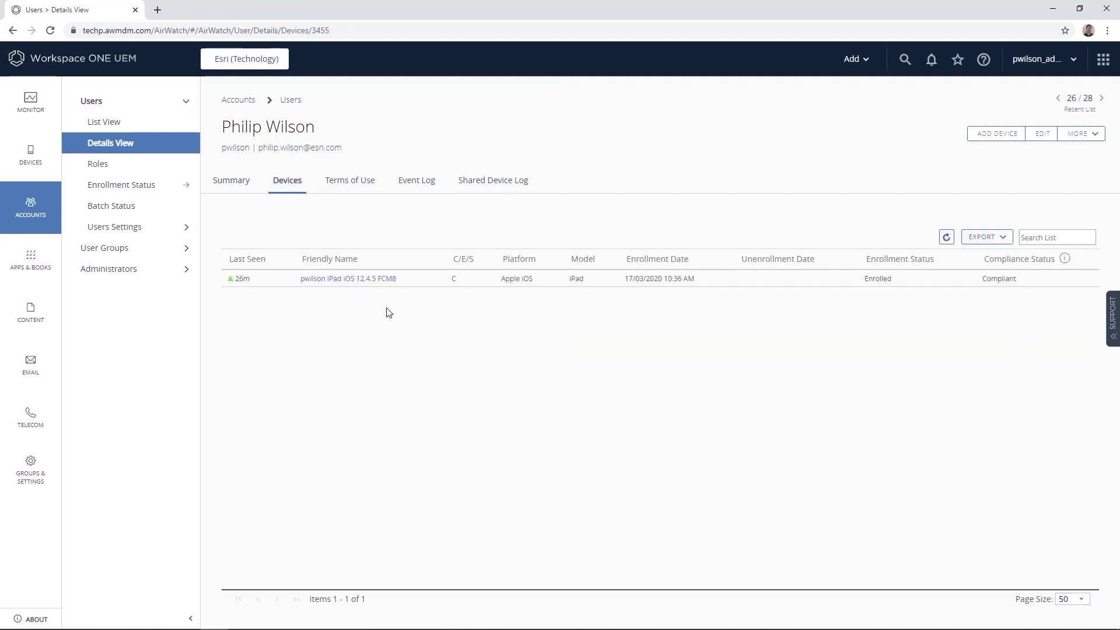
pyautogui.click(348, 185)
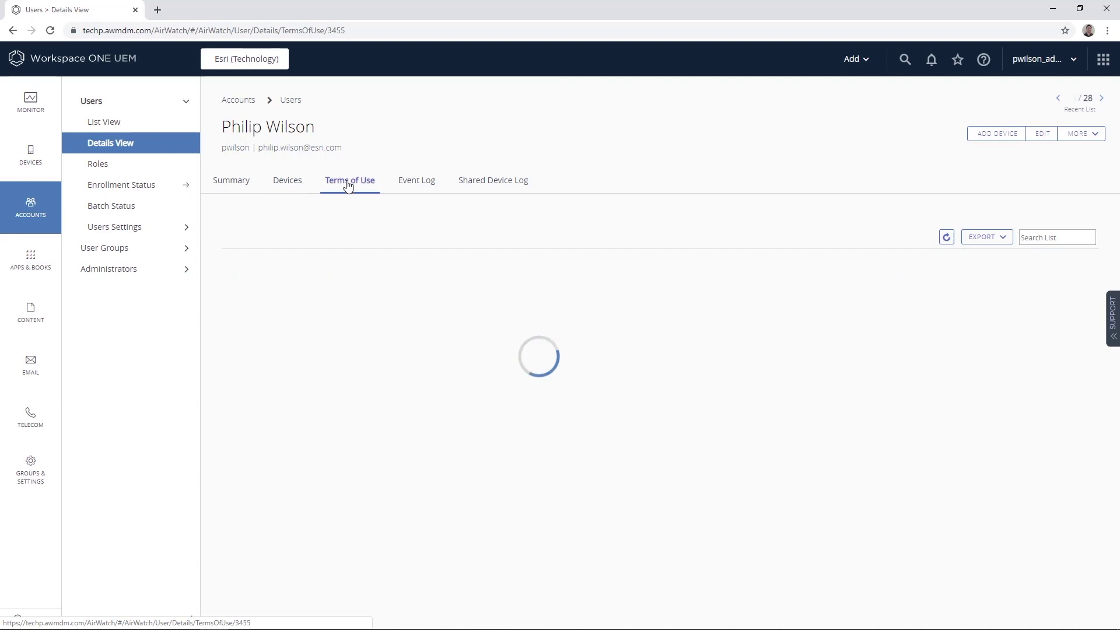
pyautogui.click(422, 184)
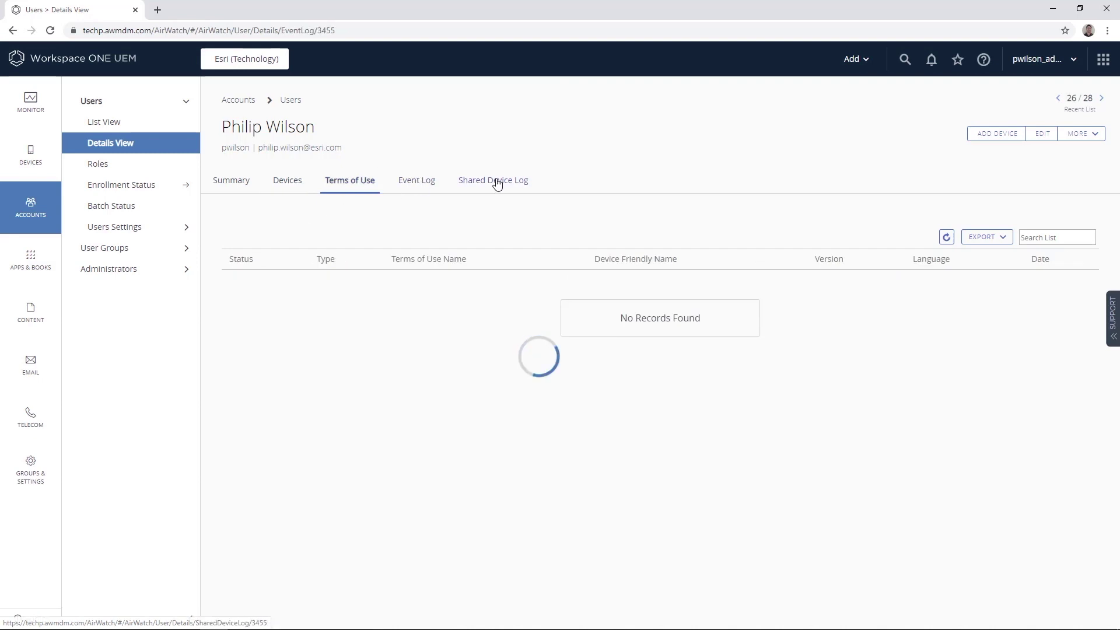
pyautogui.click(495, 182)
pyautogui.click(236, 184)
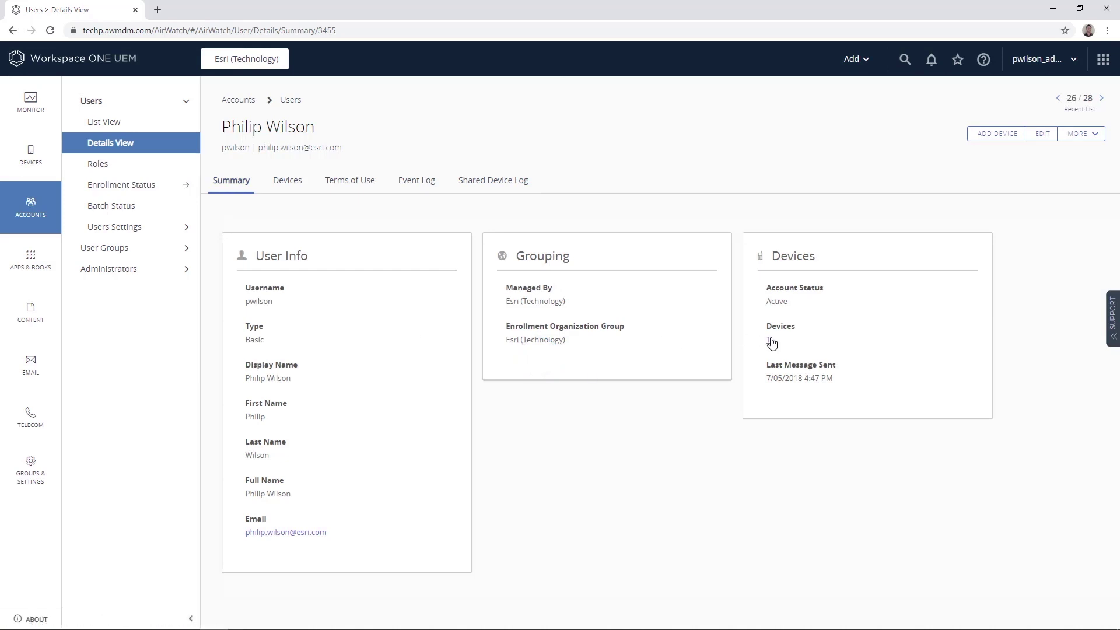
pyautogui.click(770, 342)
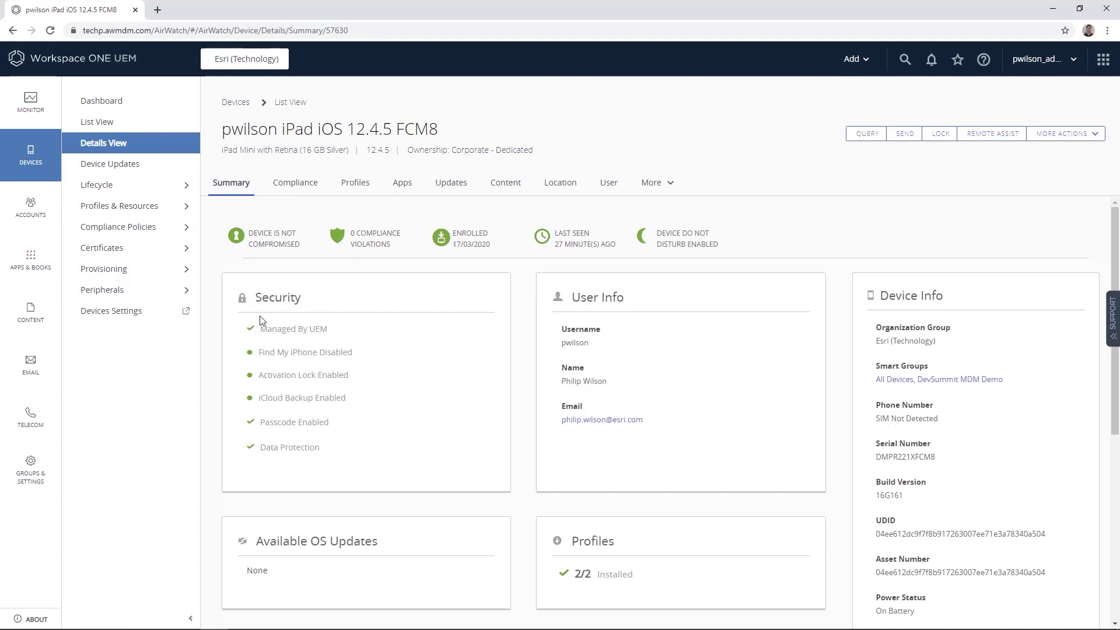
pyautogui.scroll(-2, 346, 466)
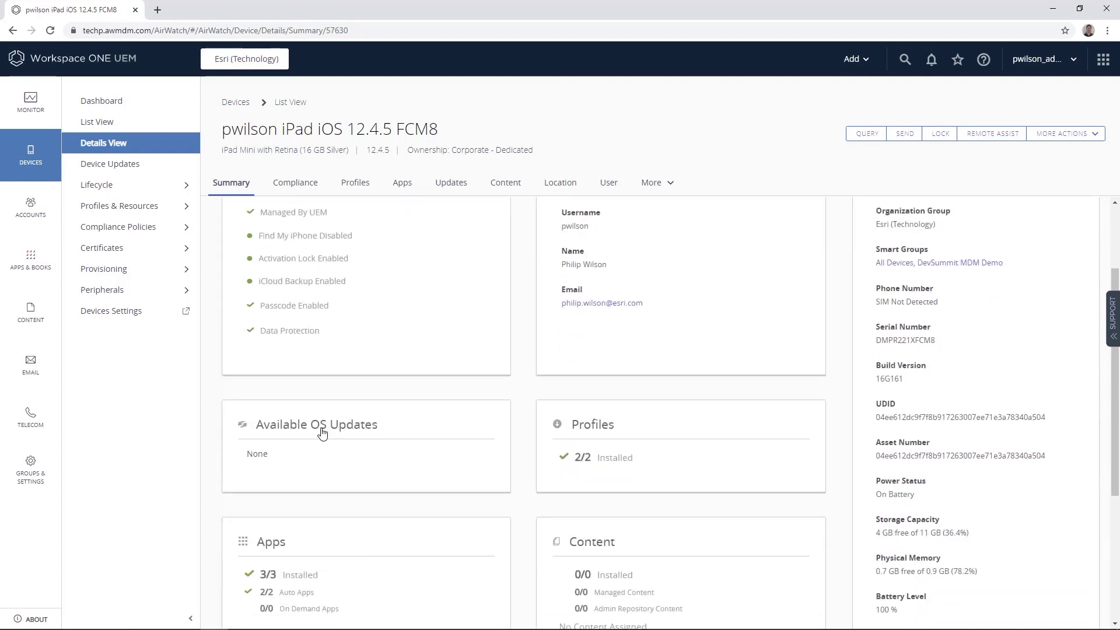
pyautogui.scroll(-2, 359, 456)
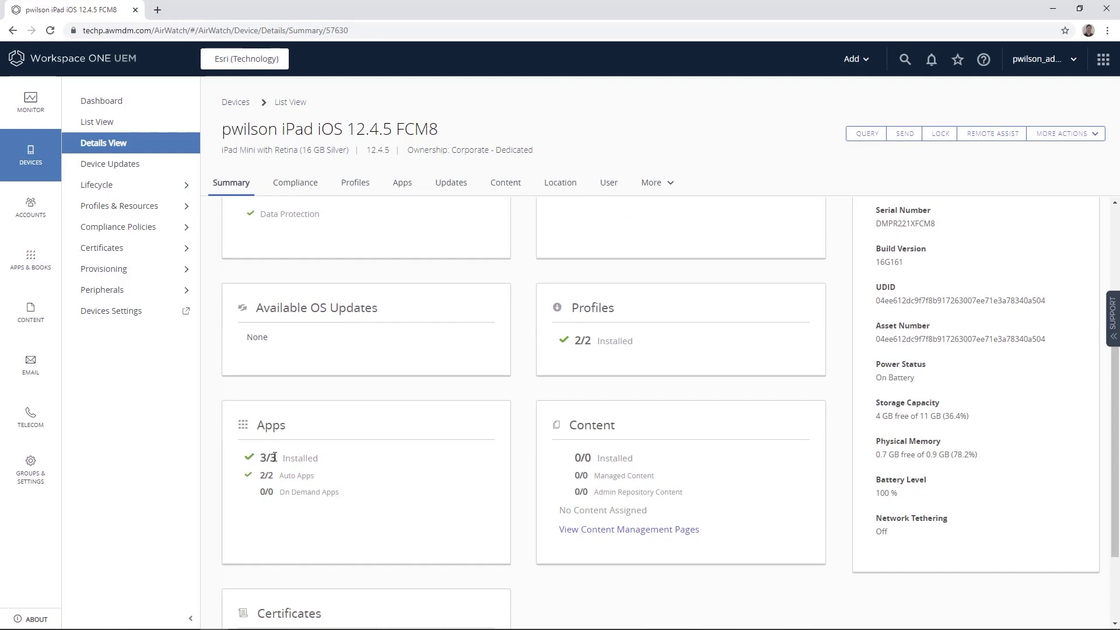
pyautogui.scroll(-2, 312, 505)
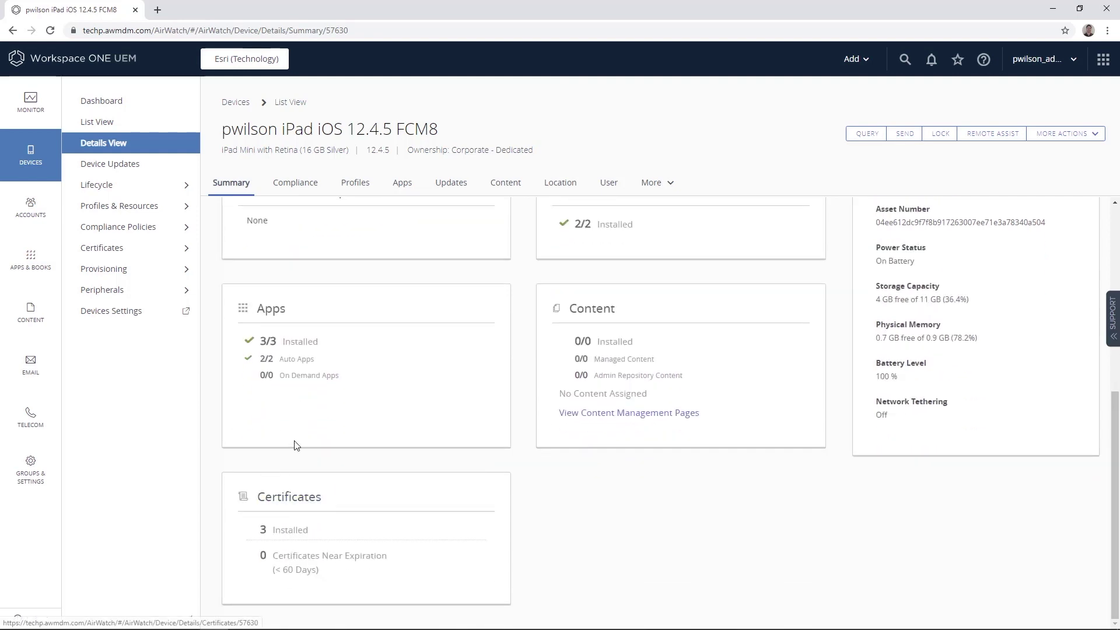
pyautogui.scroll(6, 412, 551)
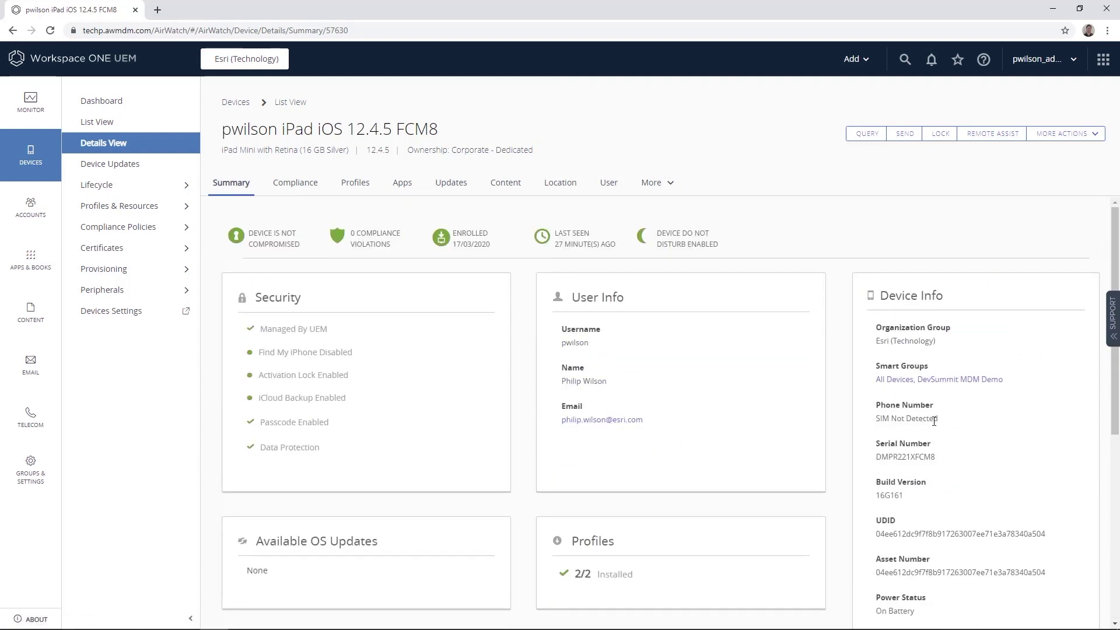
pyautogui.scroll(-4, 945, 402)
pyautogui.scroll(-1, 945, 403)
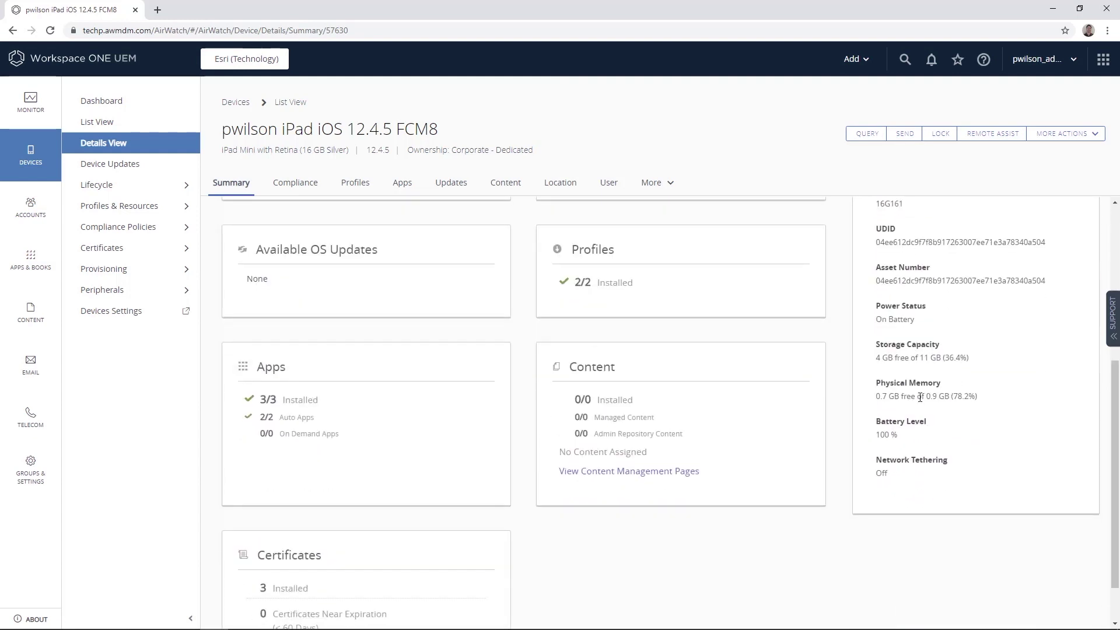
pyautogui.scroll(5, 908, 495)
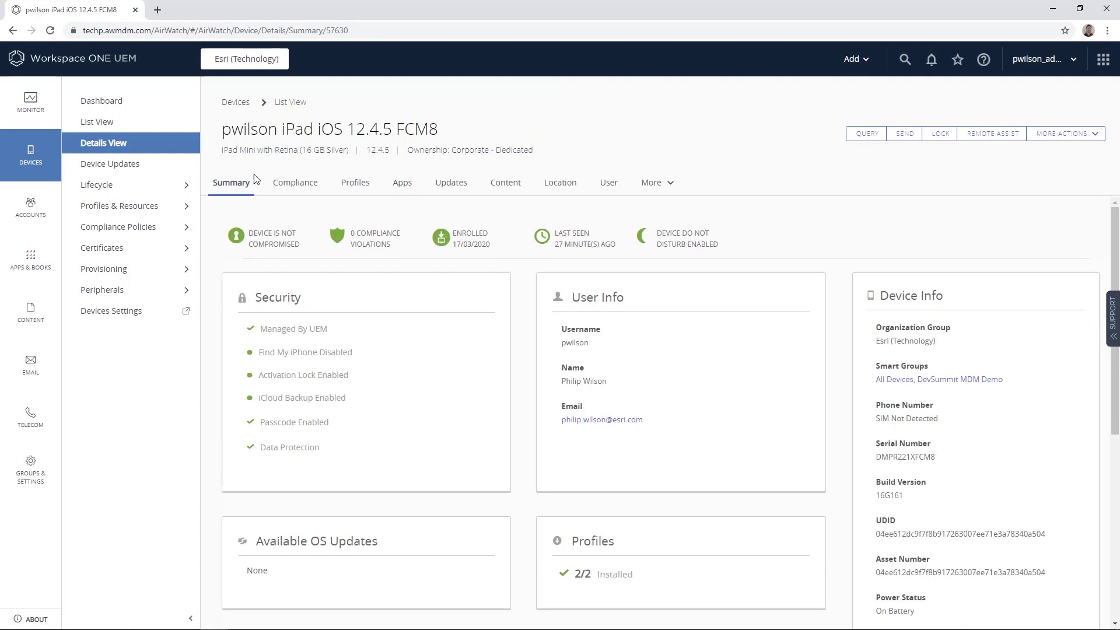
# Review the iPad's Compliance, Profiles and Apps tabs, then open and close the More sections list
pyautogui.click(308, 191)
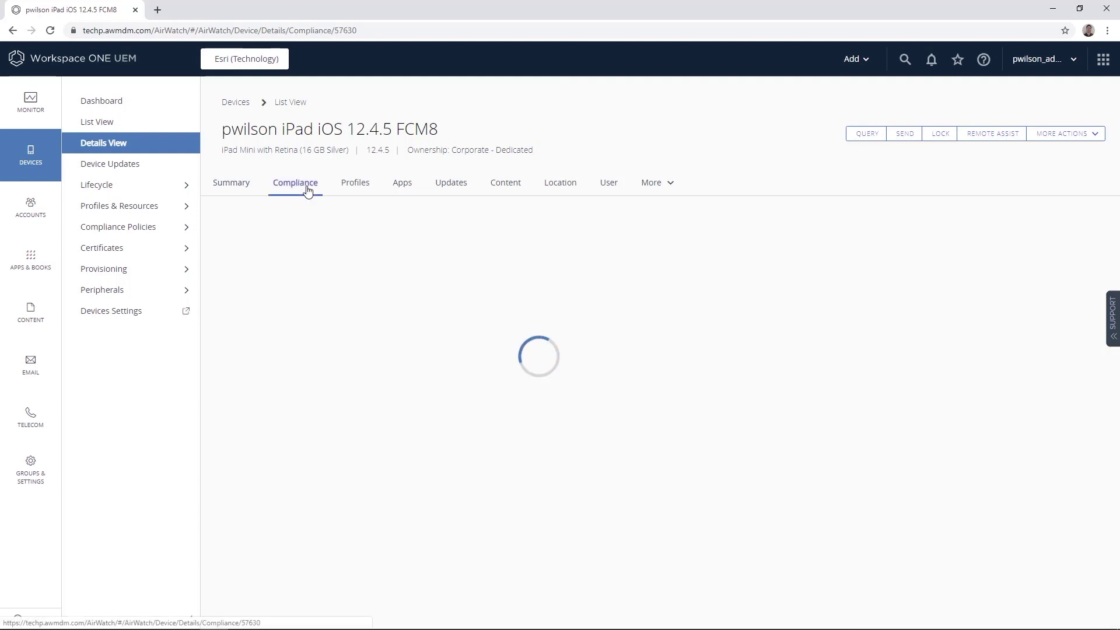
pyautogui.click(368, 189)
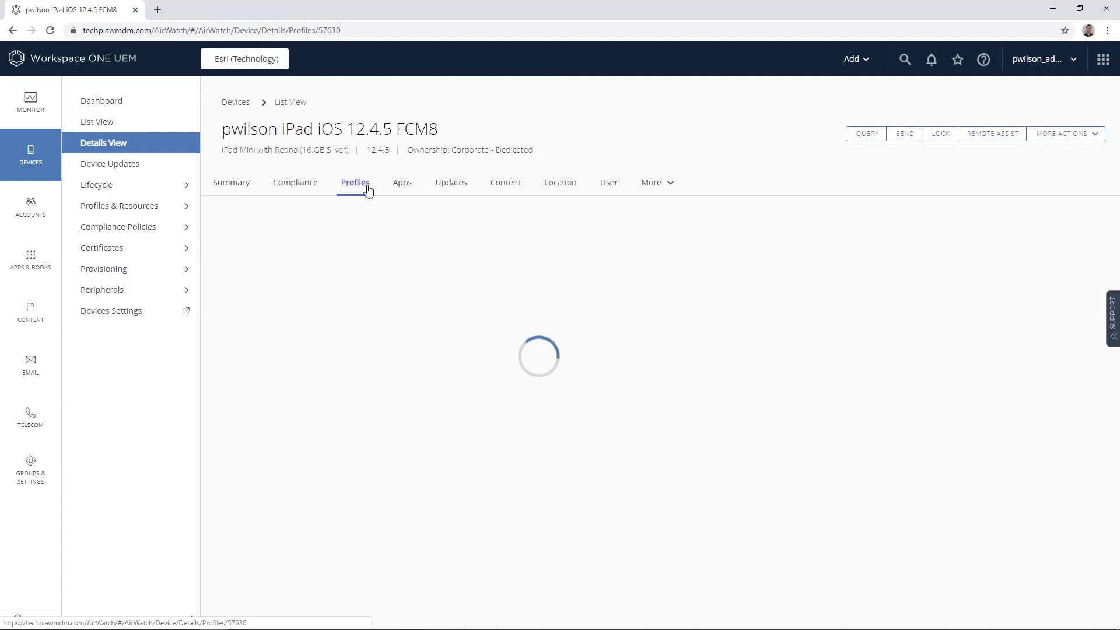
pyautogui.click(408, 188)
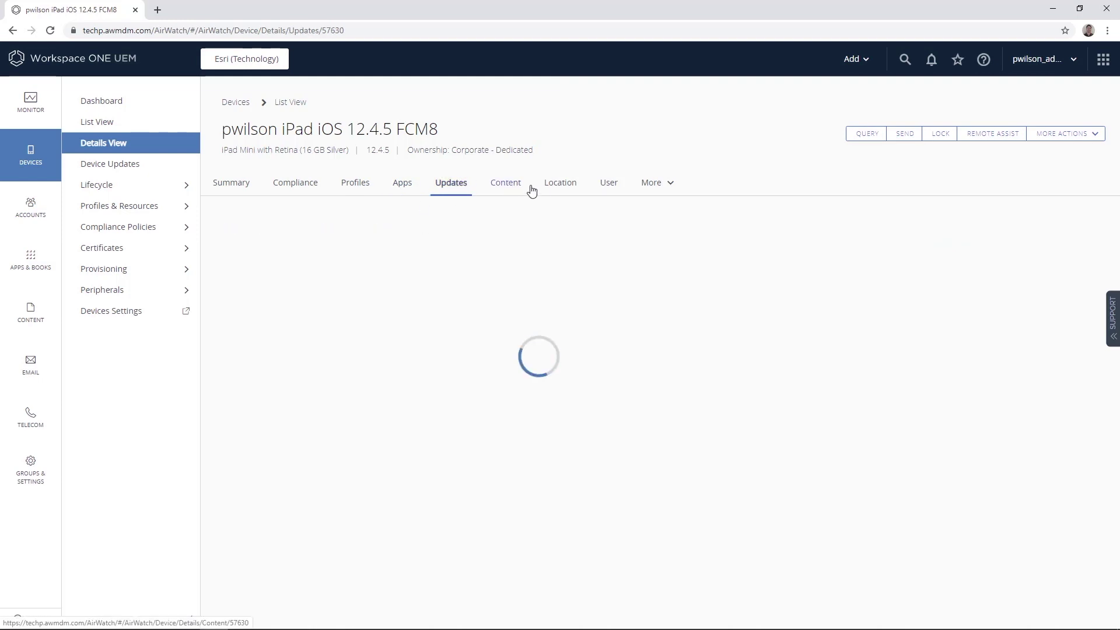
pyautogui.click(659, 185)
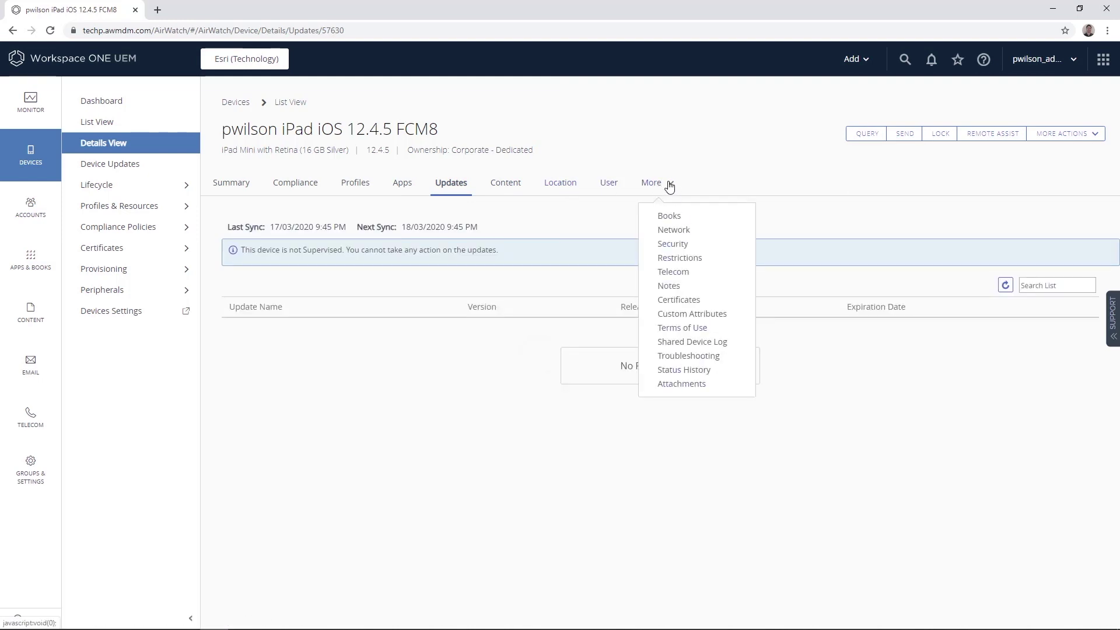
pyautogui.click(669, 184)
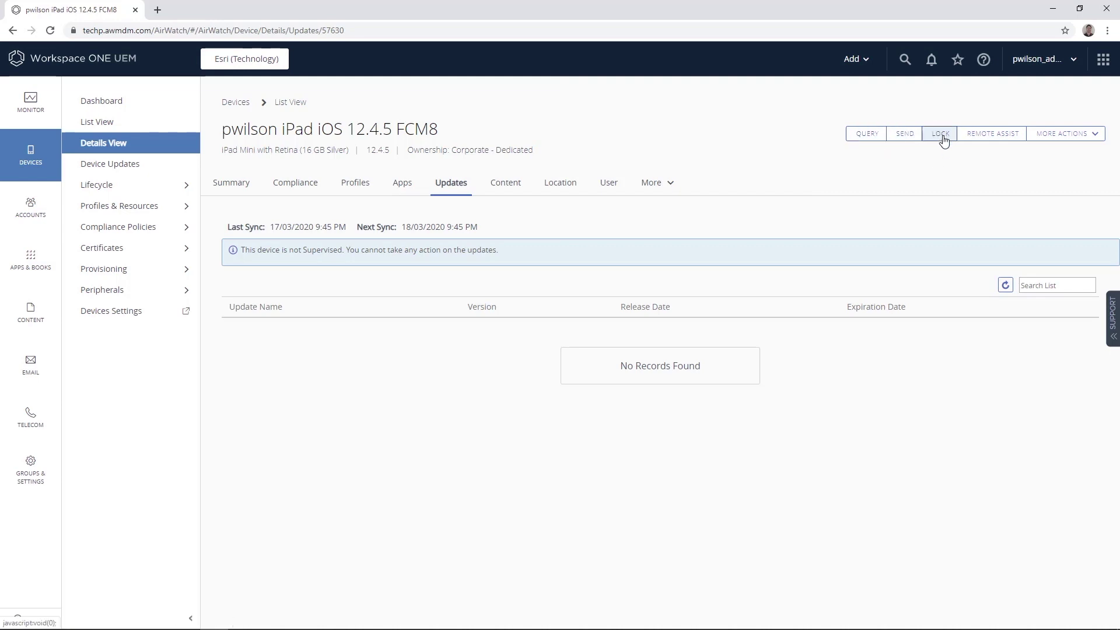
# Look through the iPad's More Actions list and dismiss it without choosing anything
pyautogui.click(1062, 135)
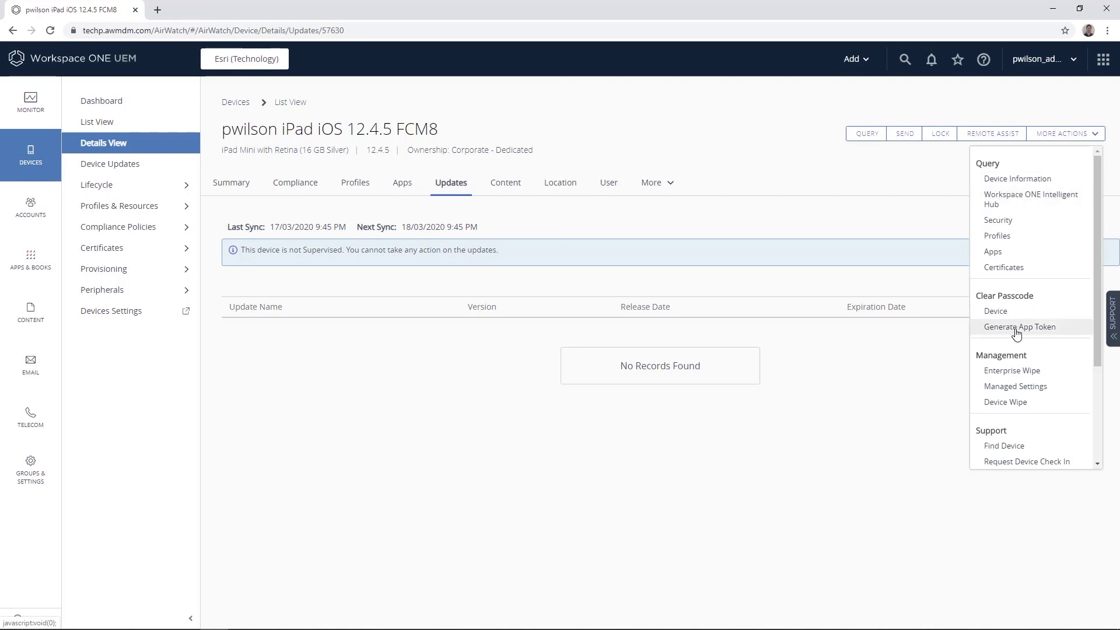
pyautogui.scroll(-2, 1016, 326)
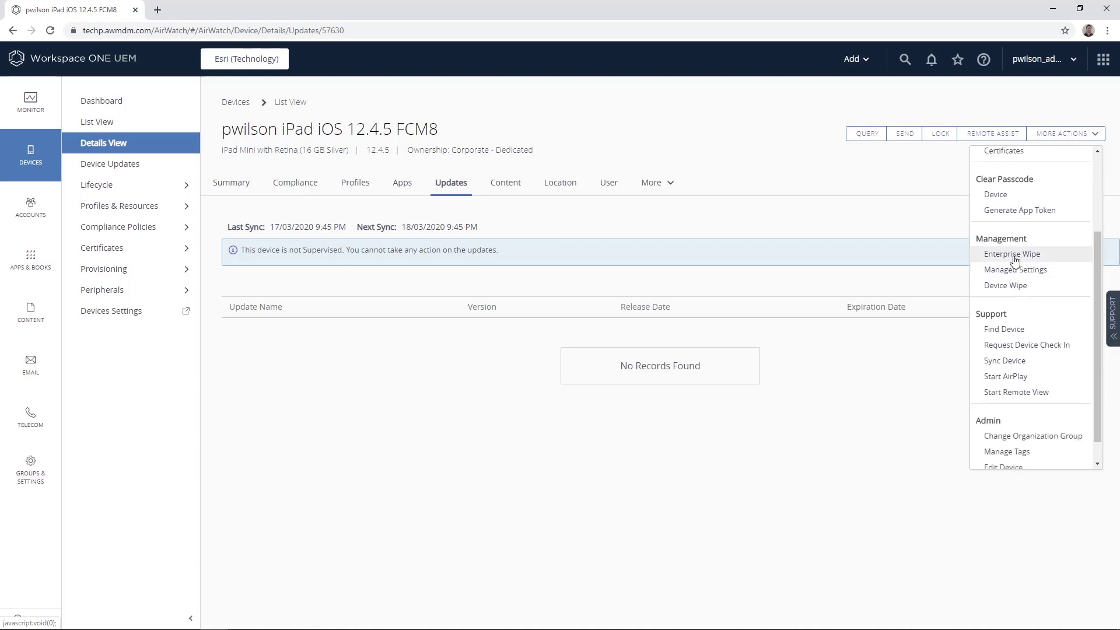
pyautogui.scroll(-1, 1015, 287)
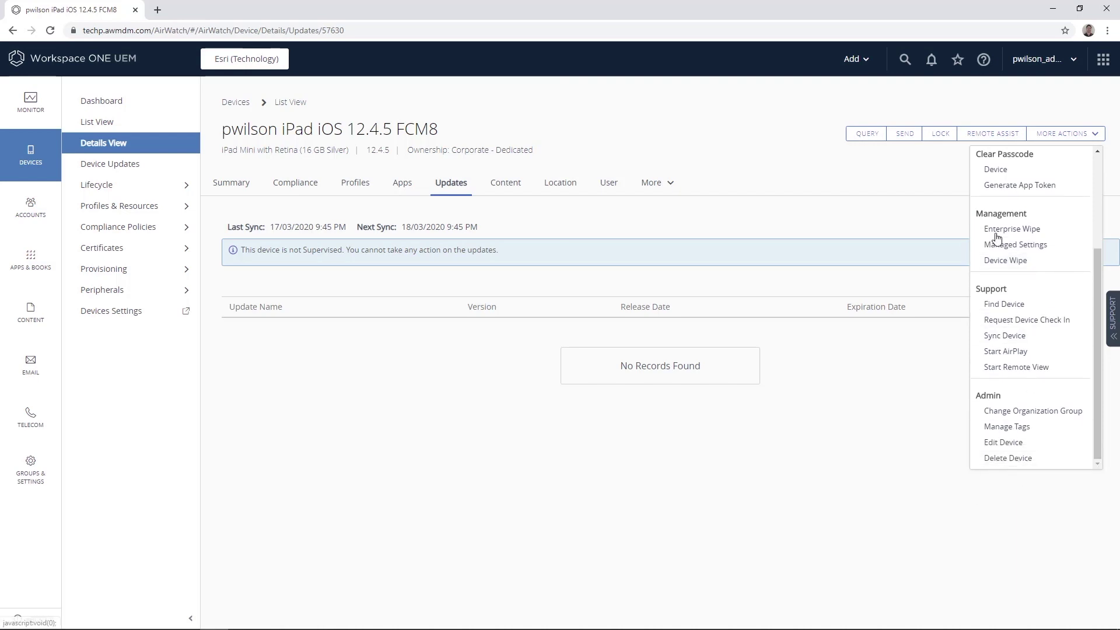
pyautogui.click(826, 199)
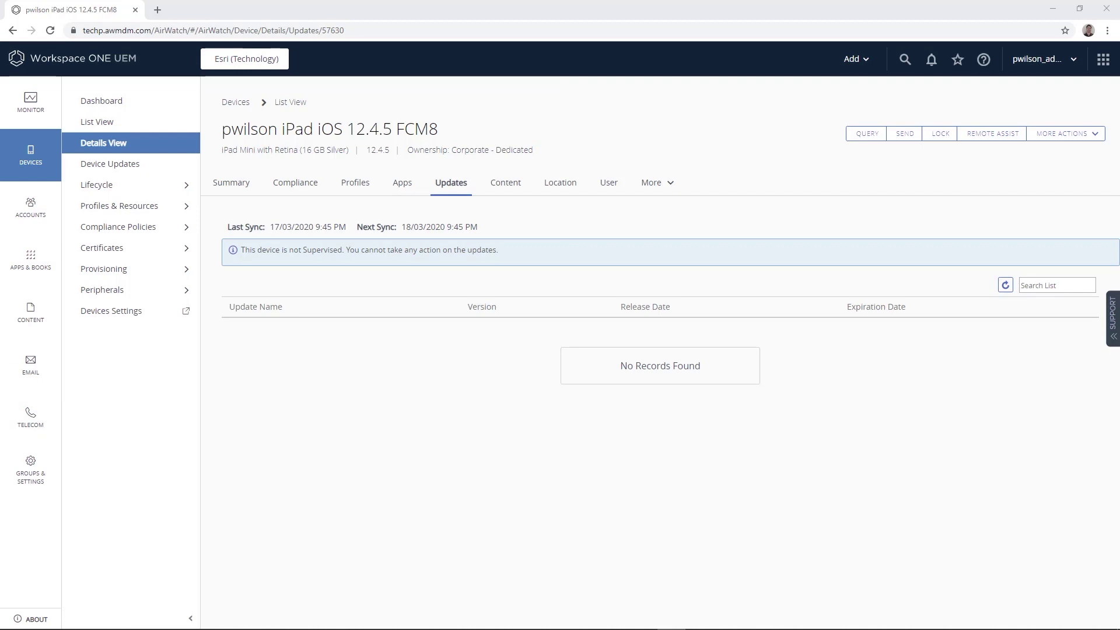
# Show the Assignment Groups list under Groups & Settings, including DevSummit MDM Demo
pyautogui.click(32, 474)
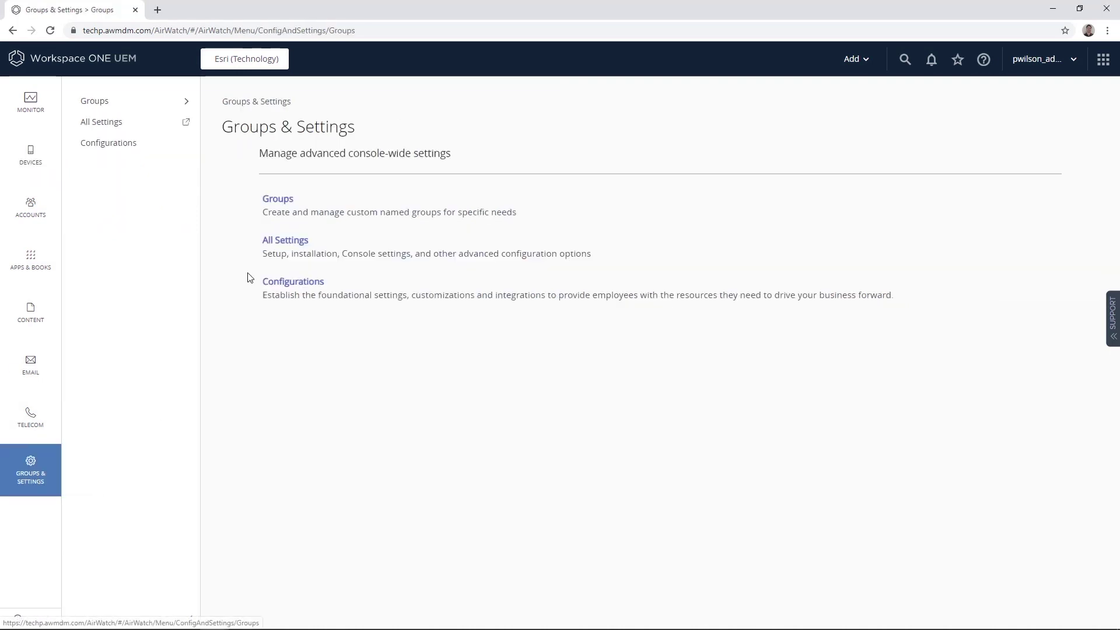
pyautogui.click(279, 198)
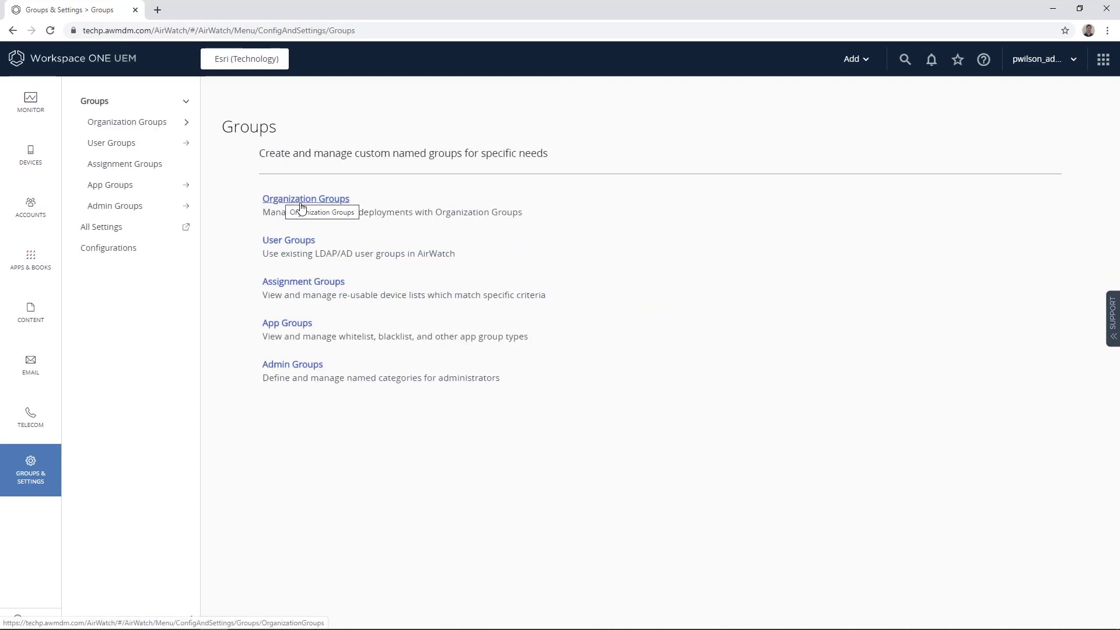
pyautogui.click(297, 286)
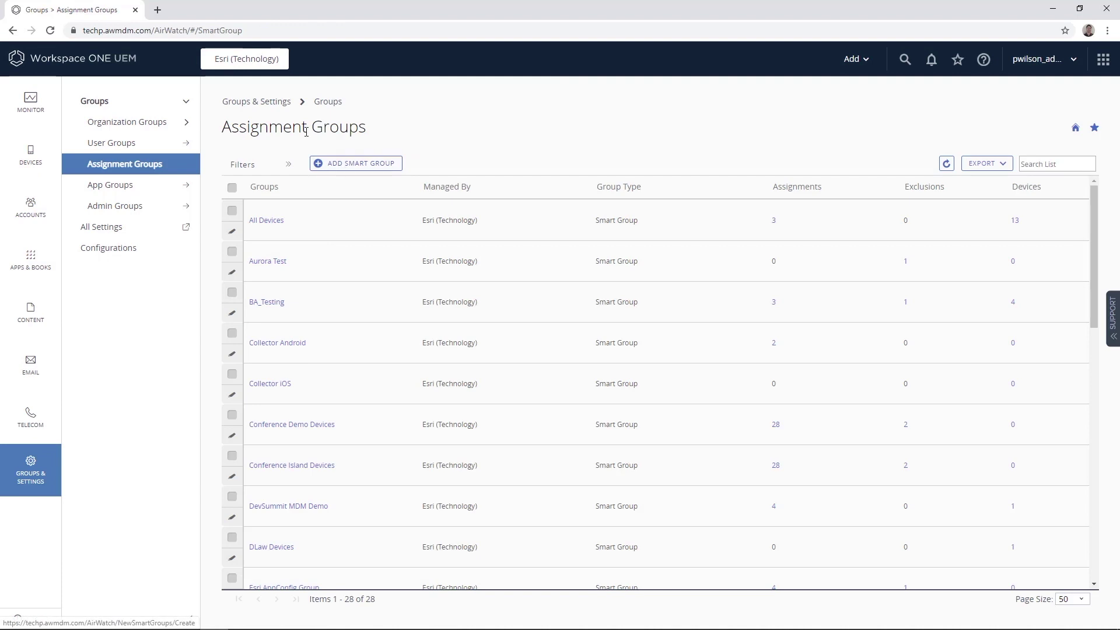
pyautogui.click(292, 512)
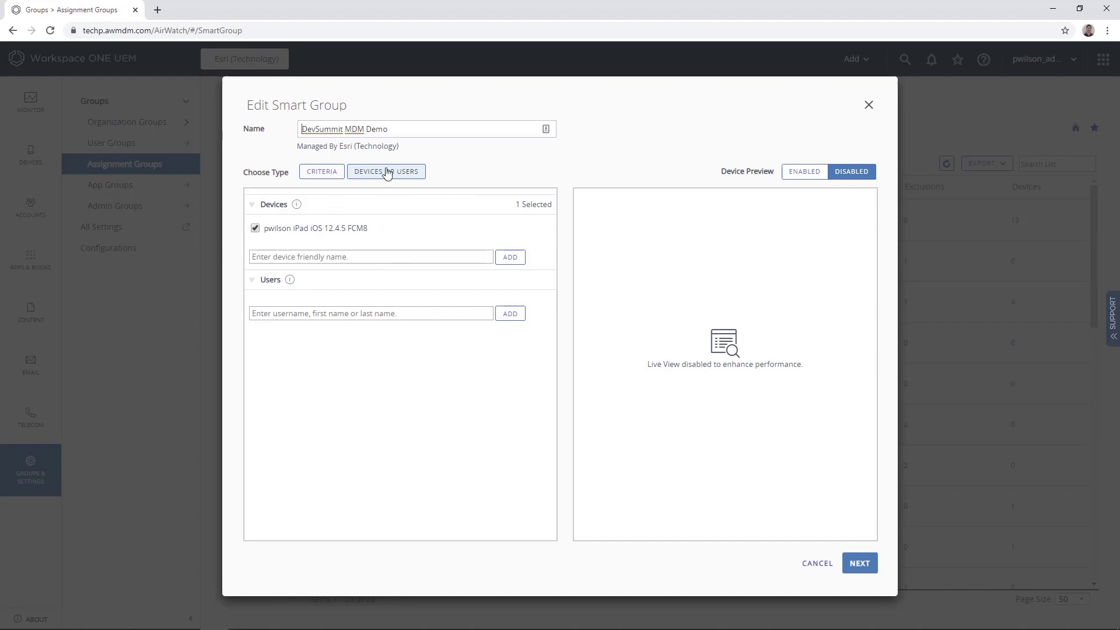
pyautogui.click(802, 173)
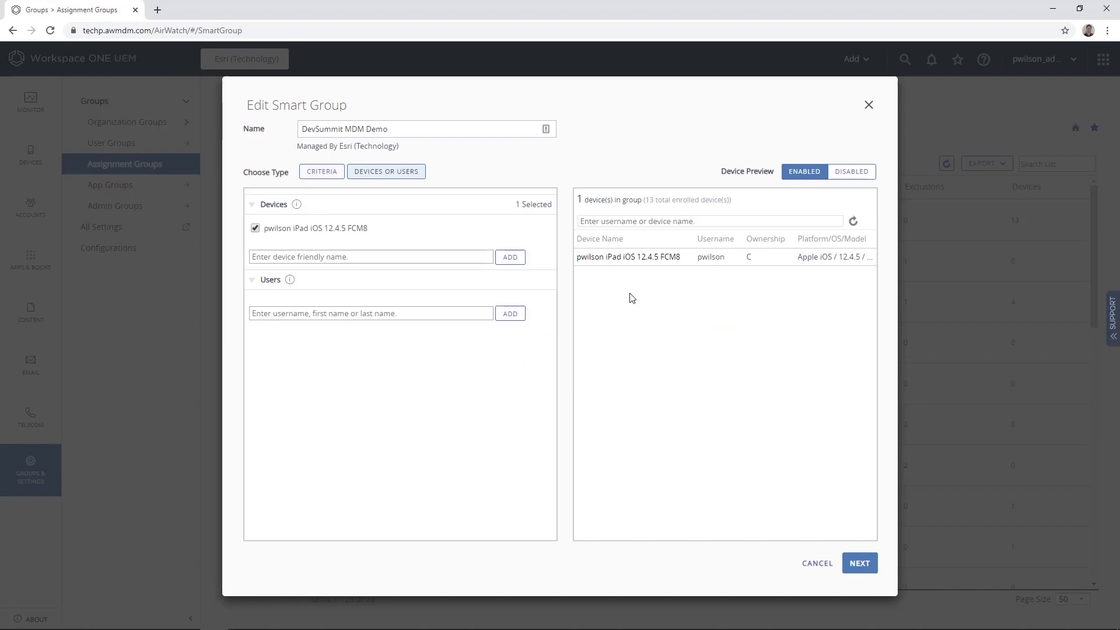
pyautogui.click(868, 568)
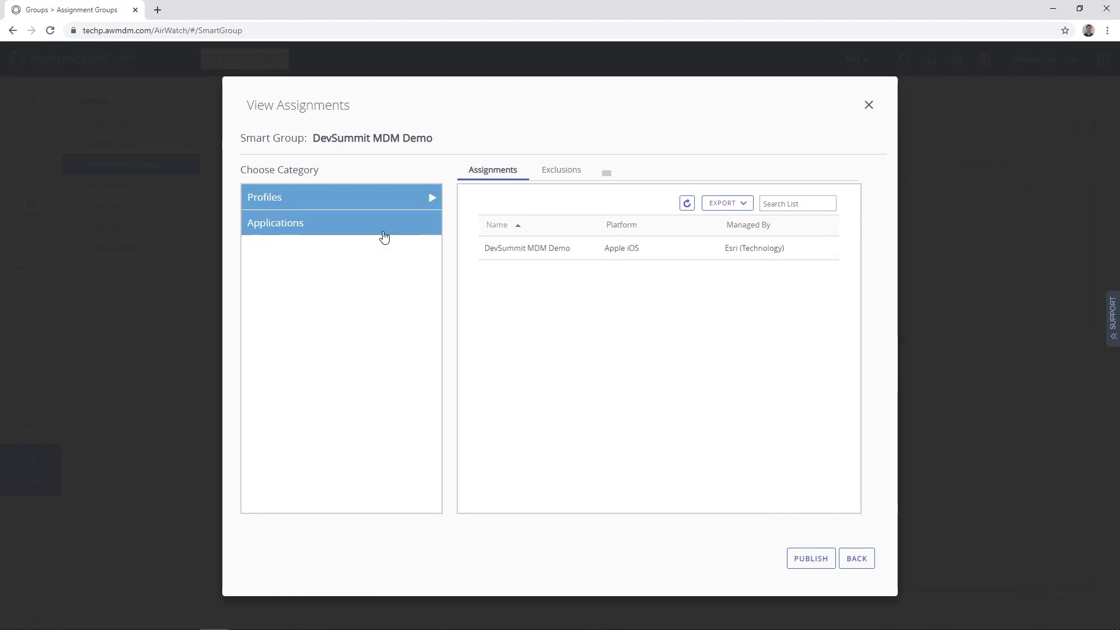
pyautogui.click(365, 228)
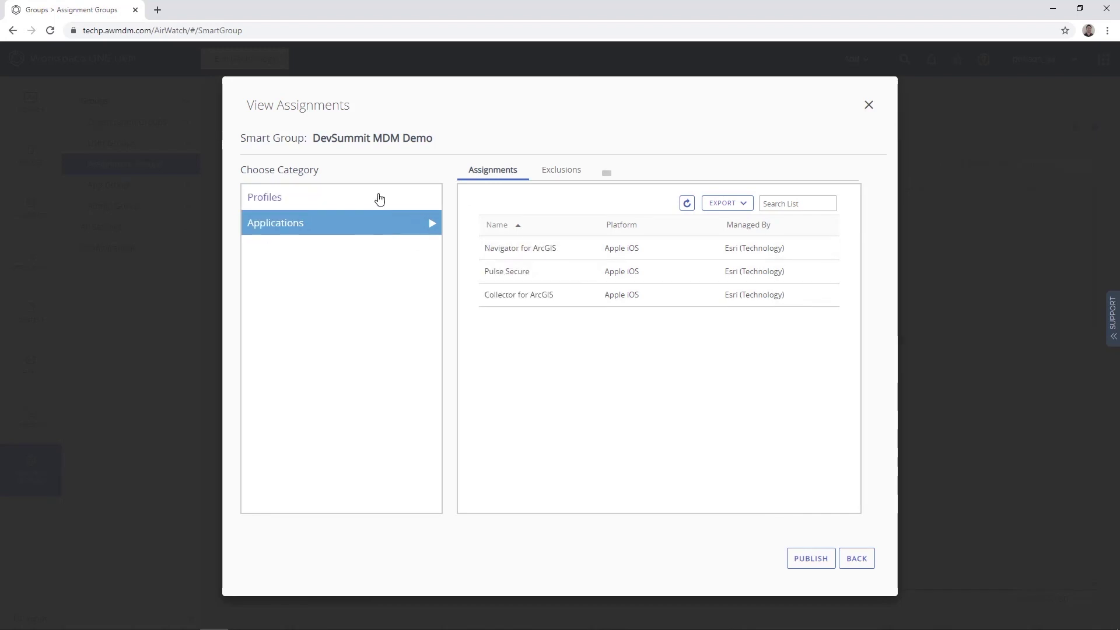
pyautogui.click(396, 201)
pyautogui.click(854, 559)
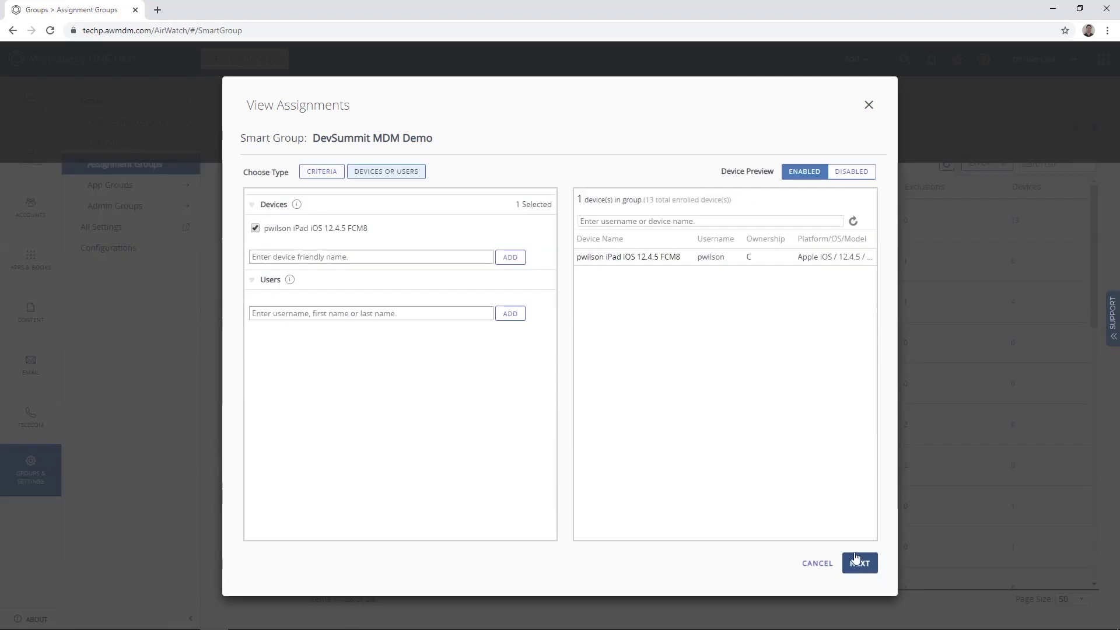
pyautogui.click(822, 564)
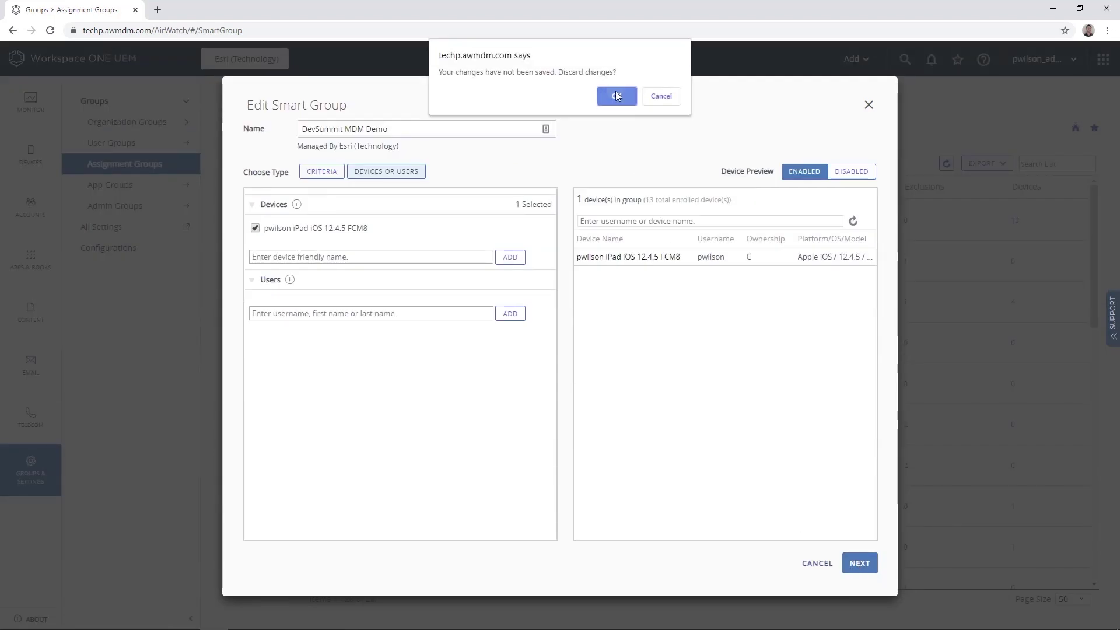
pyautogui.click(617, 96)
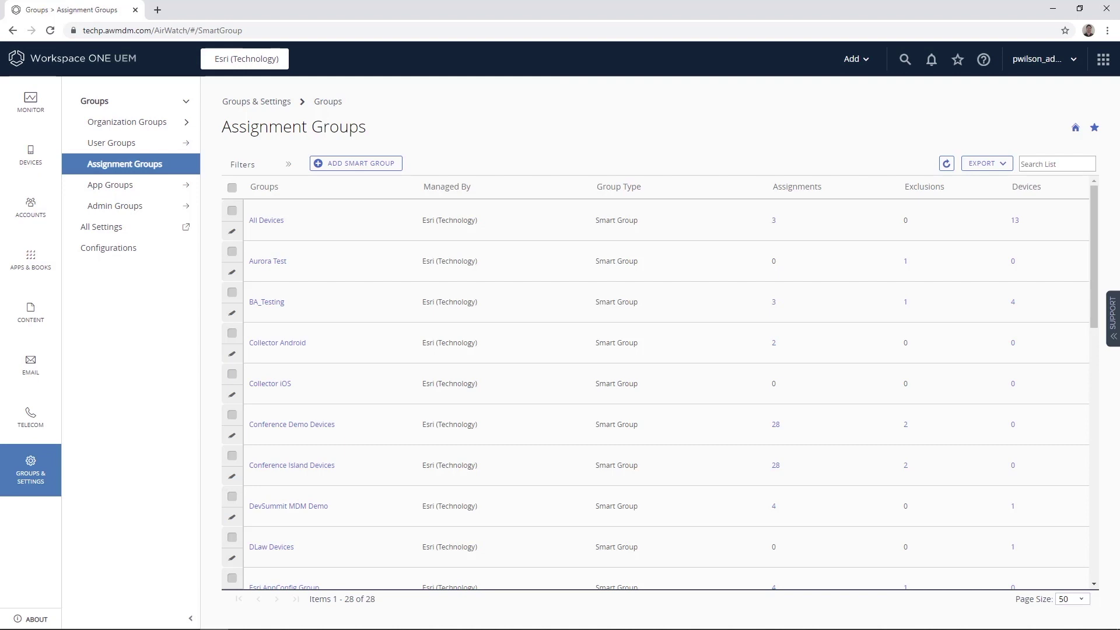
pyautogui.click(29, 156)
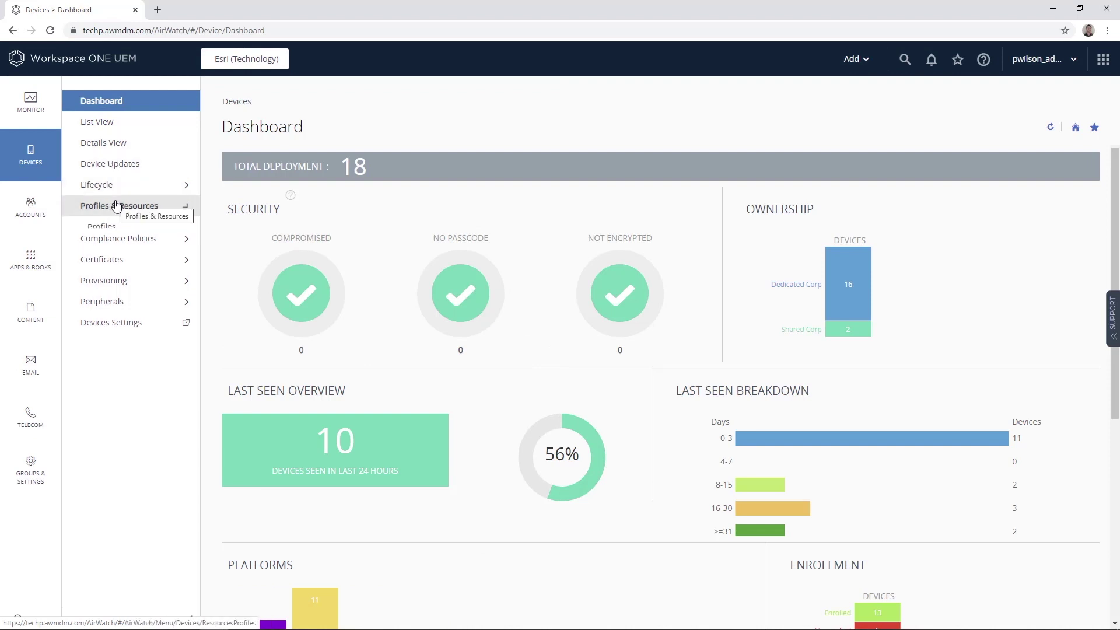
# Show the 22 device profiles and scroll to the DevSummit MDM Demo row
pyautogui.click(150, 207)
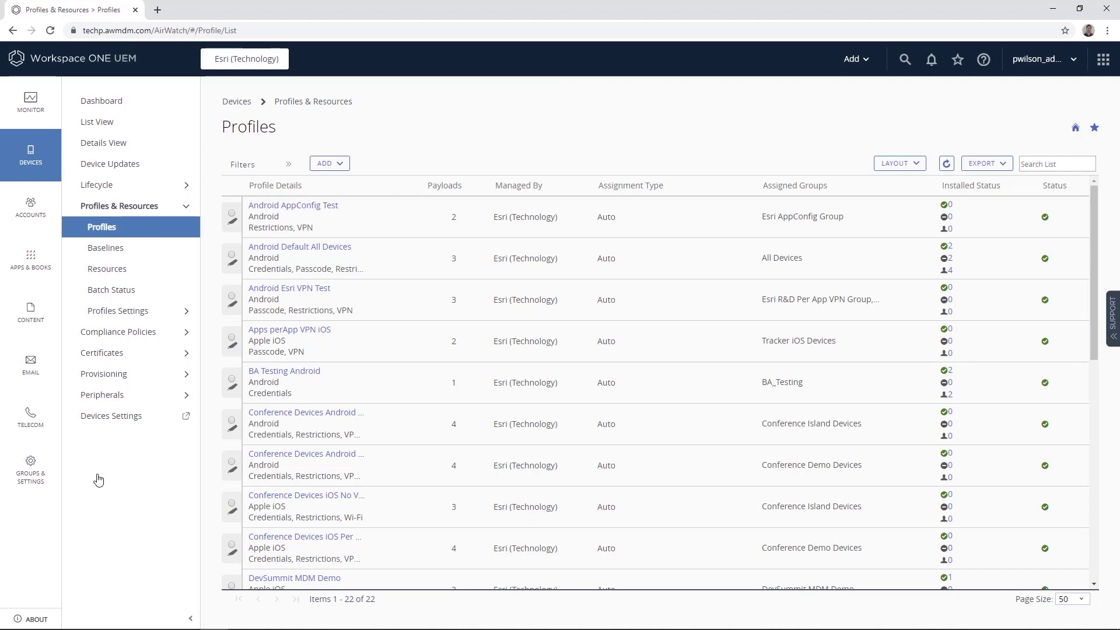
pyautogui.scroll(-1, 316, 564)
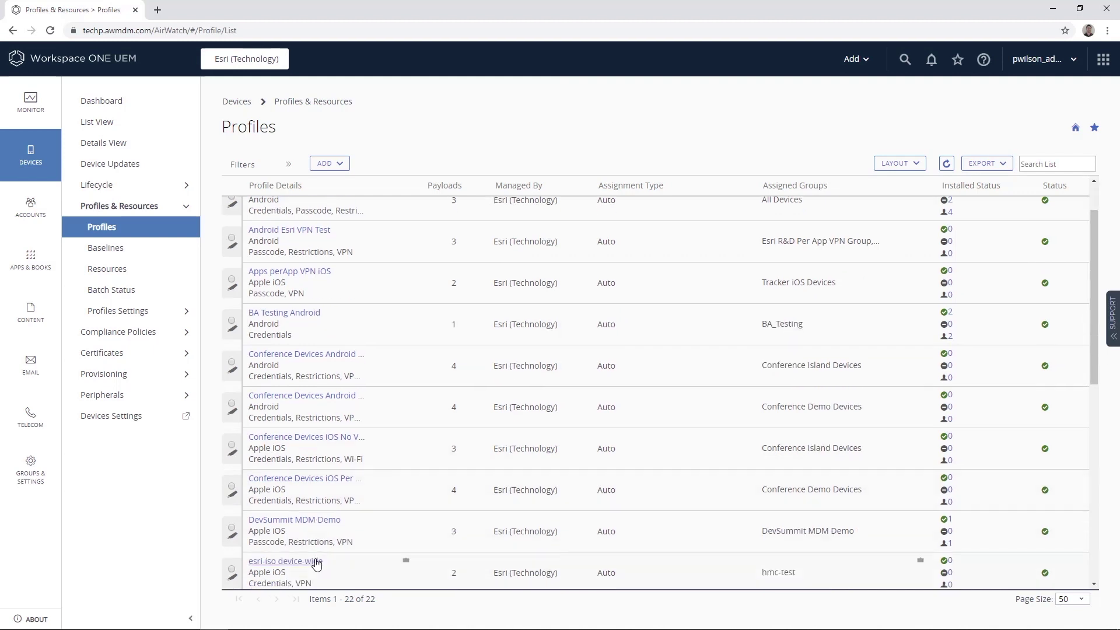
# Open the DevSummit MDM Demo profile, review its General settings, then view Passcode
pyautogui.click(307, 521)
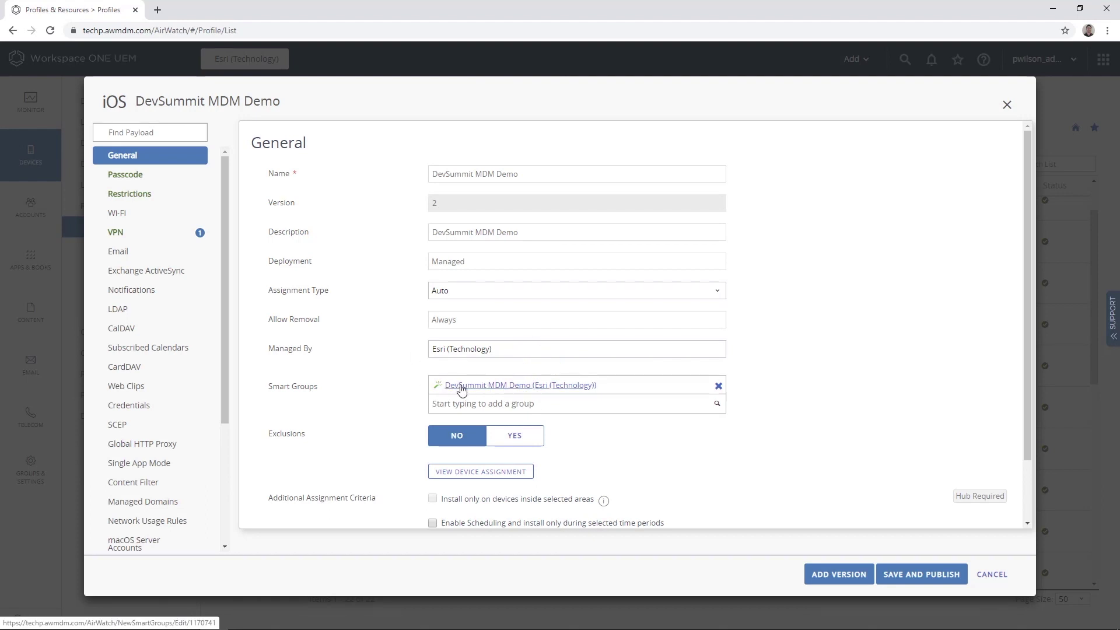
pyautogui.scroll(-2, 455, 392)
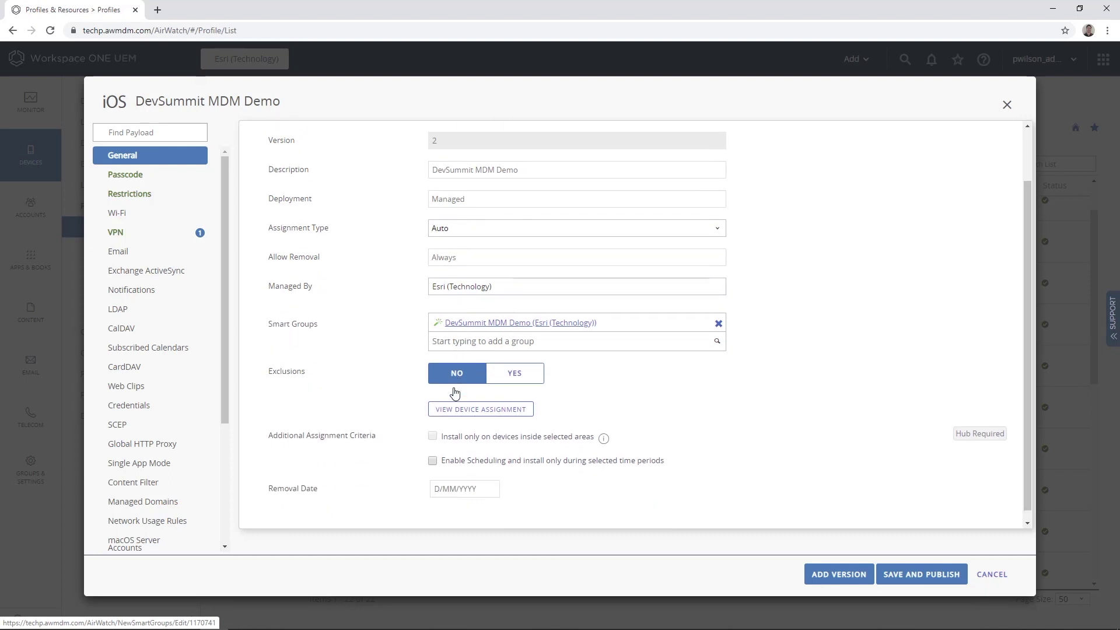
pyautogui.scroll(2, 452, 390)
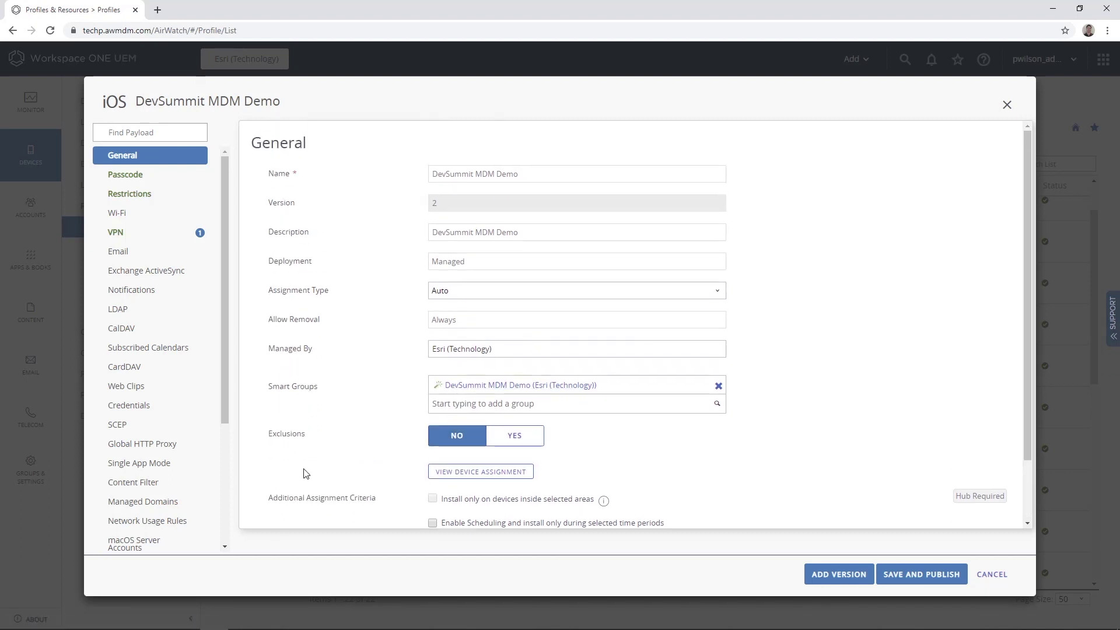
pyautogui.click(135, 181)
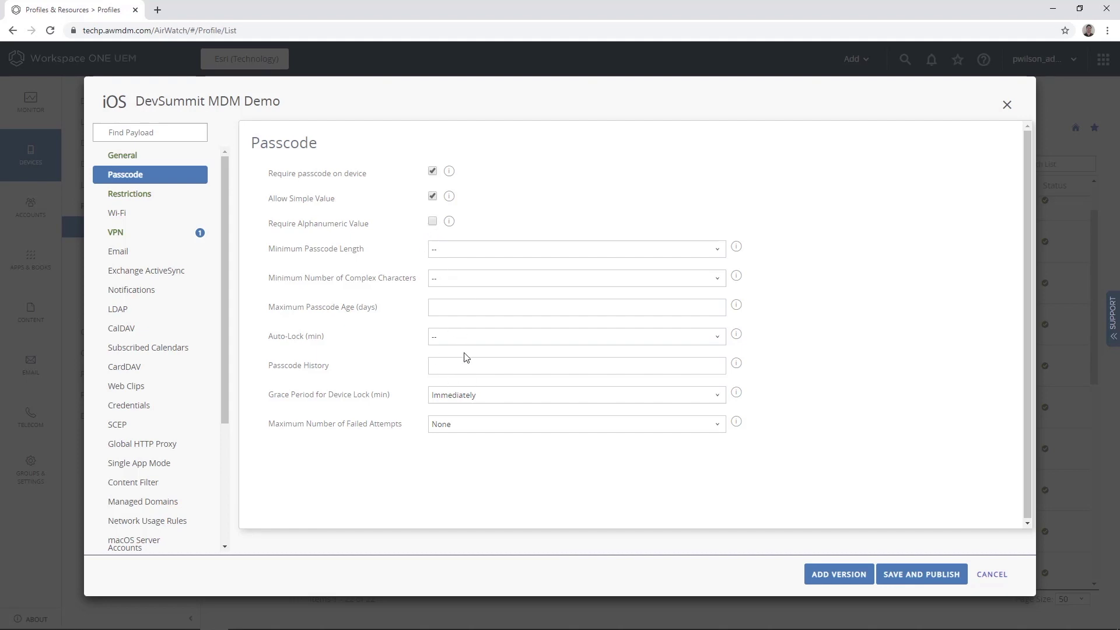
# Scroll through the DevSummit MDM Demo profile's Restrictions payload
pyautogui.click(138, 199)
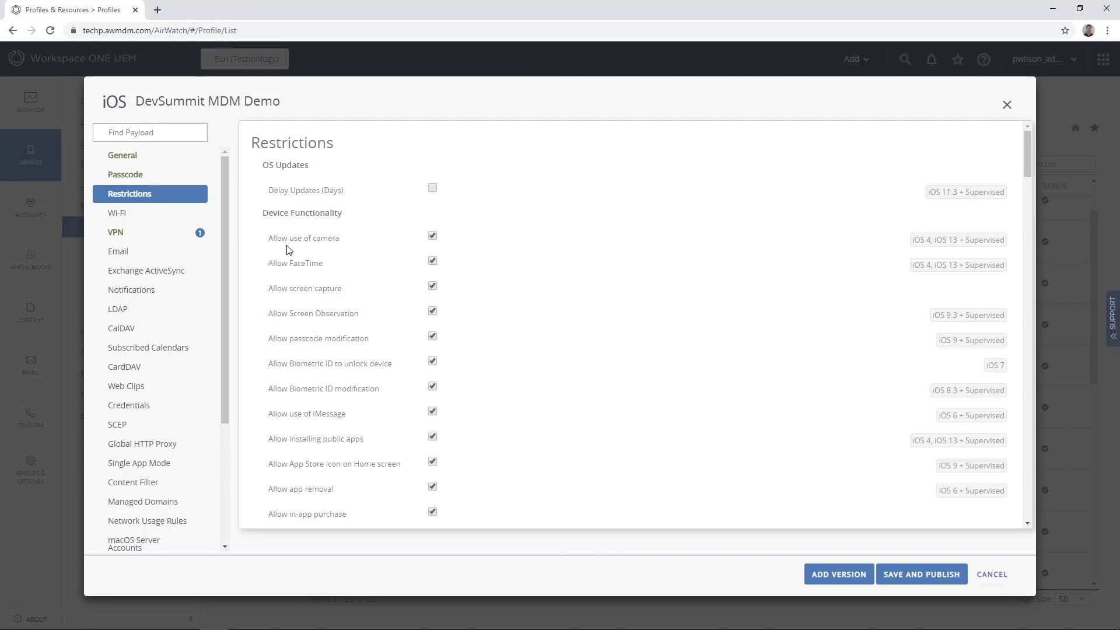
pyautogui.scroll(-2, 290, 284)
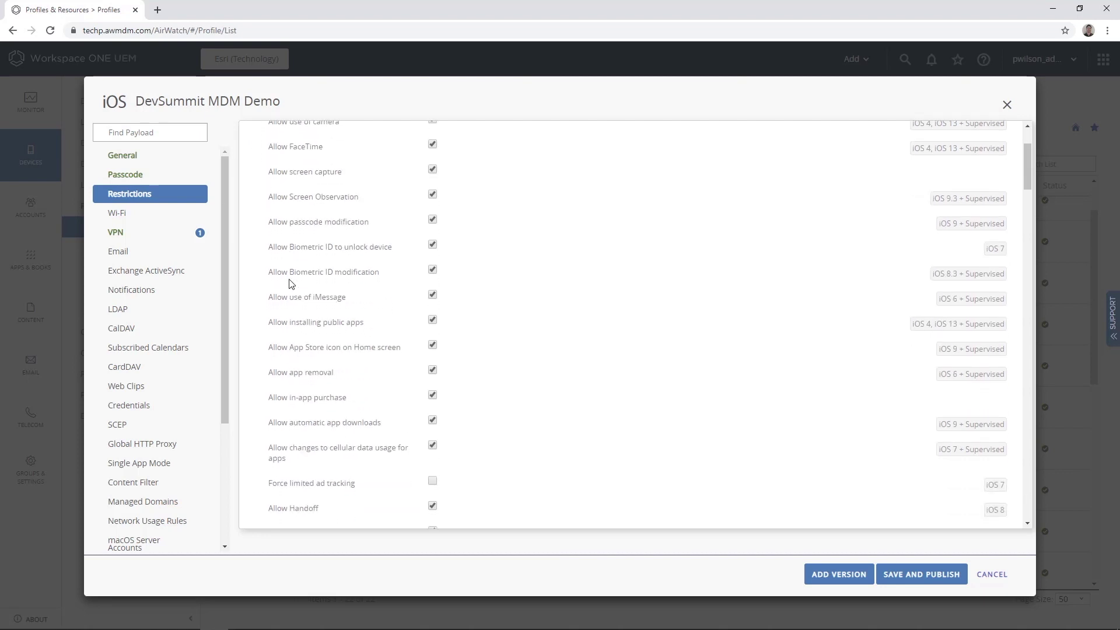
pyautogui.scroll(-1, 290, 284)
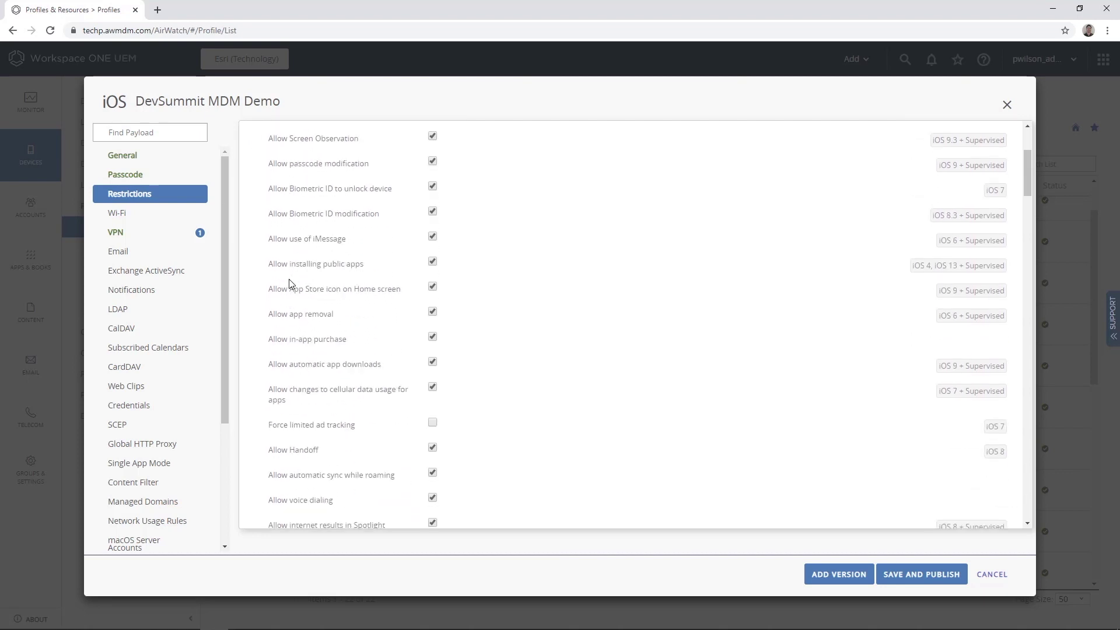
pyautogui.scroll(-2, 290, 284)
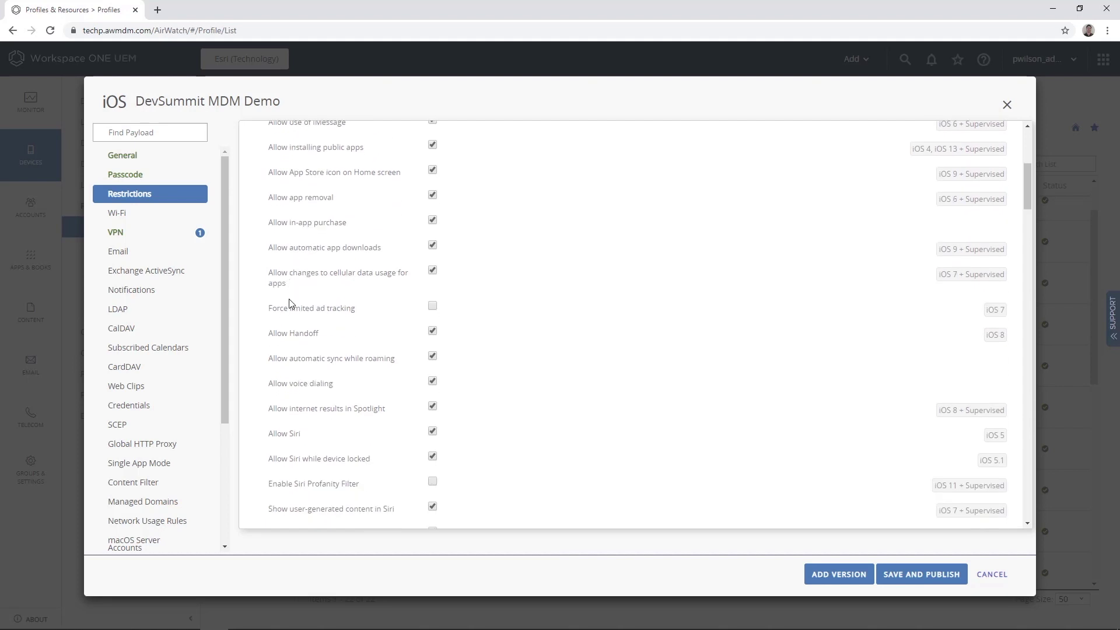
pyautogui.scroll(-2, 293, 311)
pyautogui.scroll(-3, 292, 308)
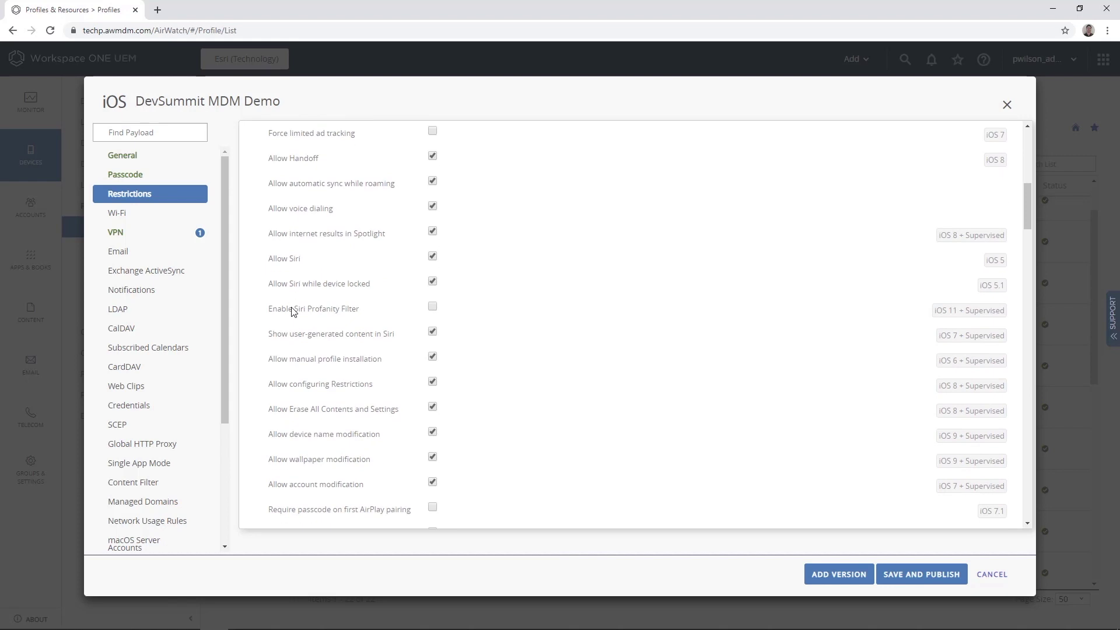
pyautogui.scroll(-1, 292, 308)
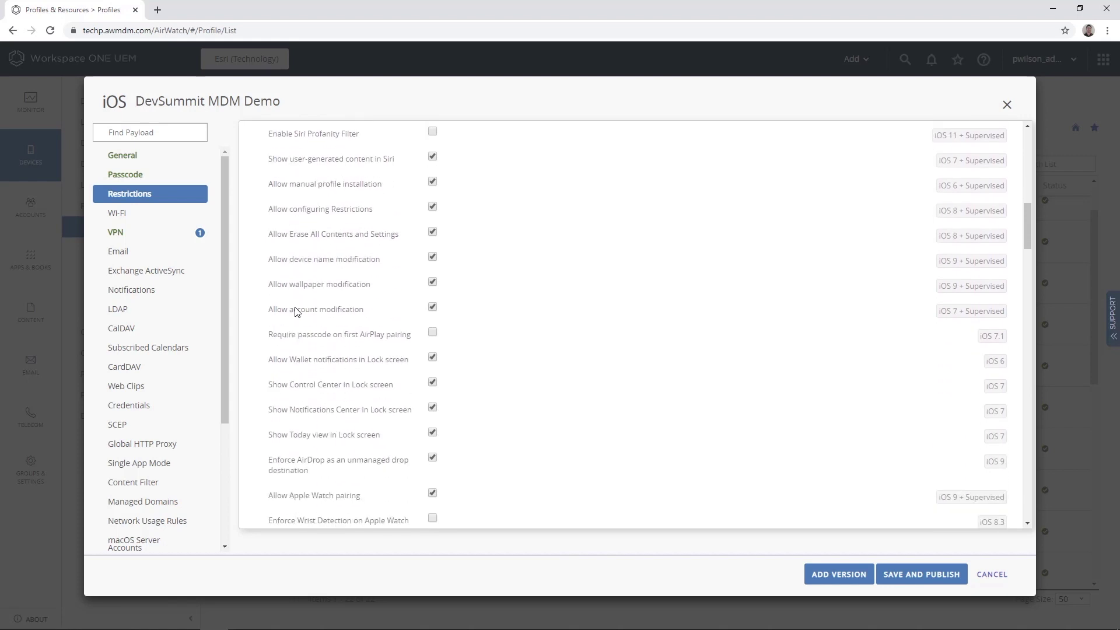
pyautogui.scroll(-1, 296, 312)
pyautogui.scroll(-1, 296, 312)
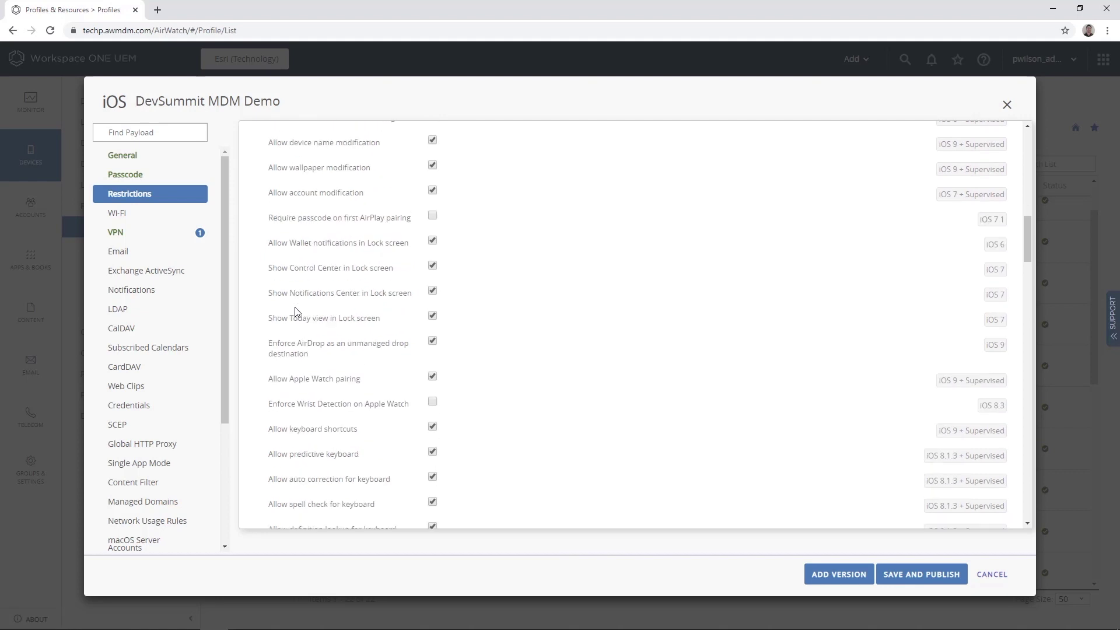
pyautogui.scroll(-4, 296, 312)
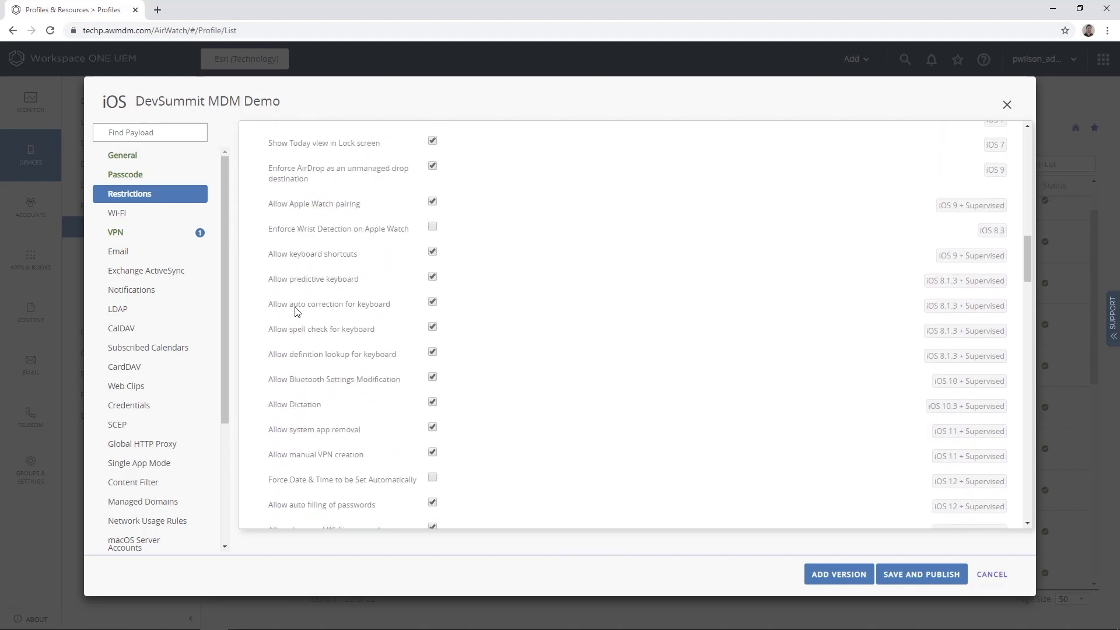
pyautogui.scroll(-5, 296, 312)
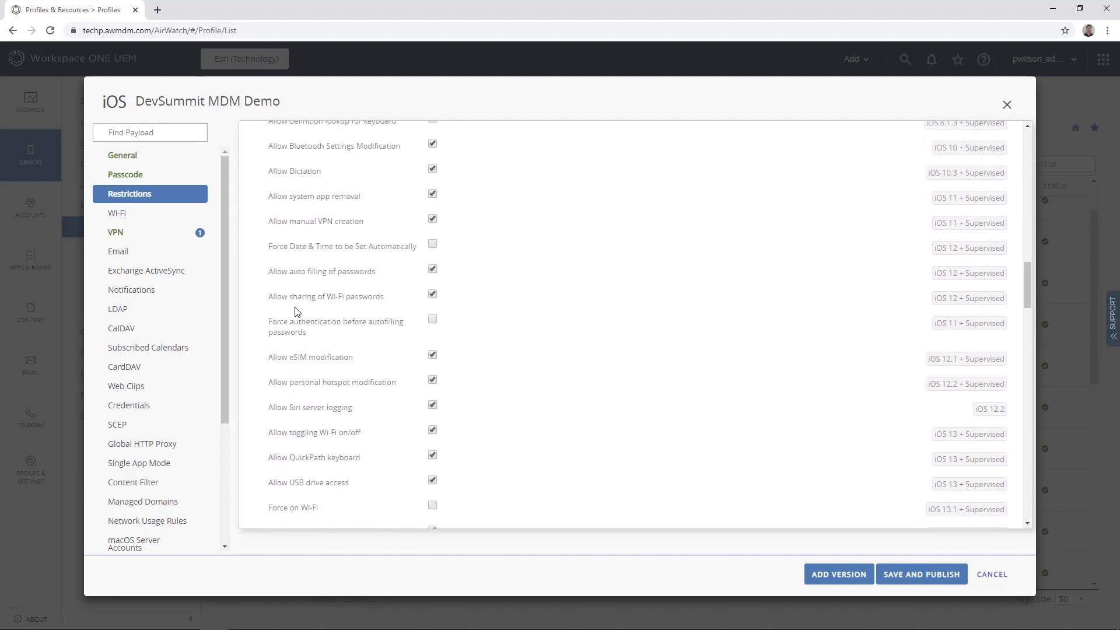
pyautogui.scroll(-3, 295, 312)
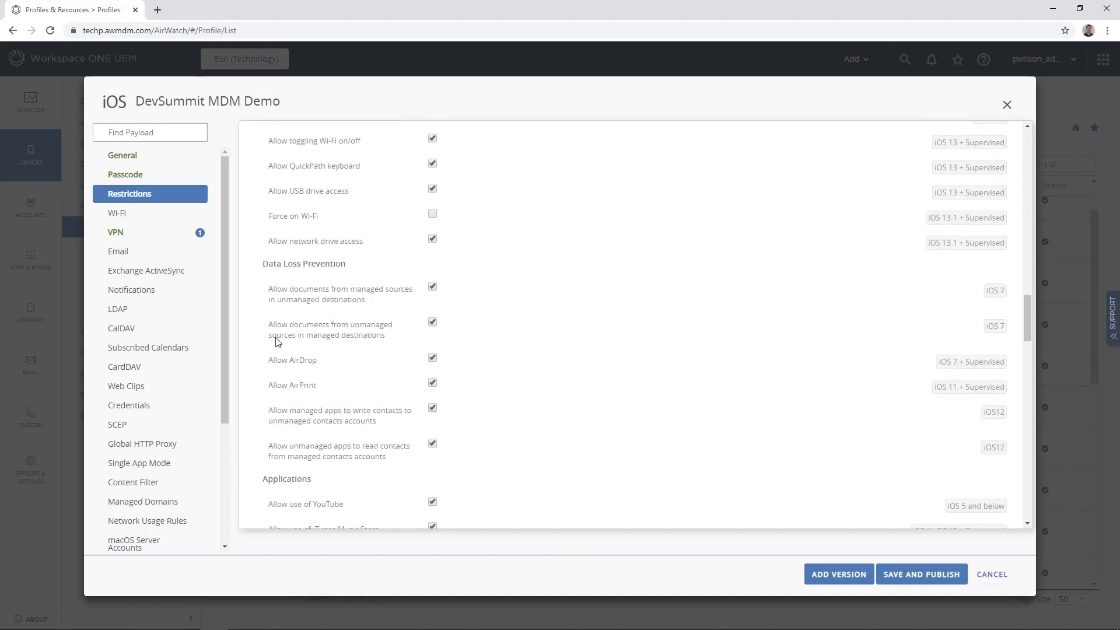
# Finish reviewing Restrictions, check the VPN payload, and cancel the profile unchanged
pyautogui.scroll(-6, 323, 399)
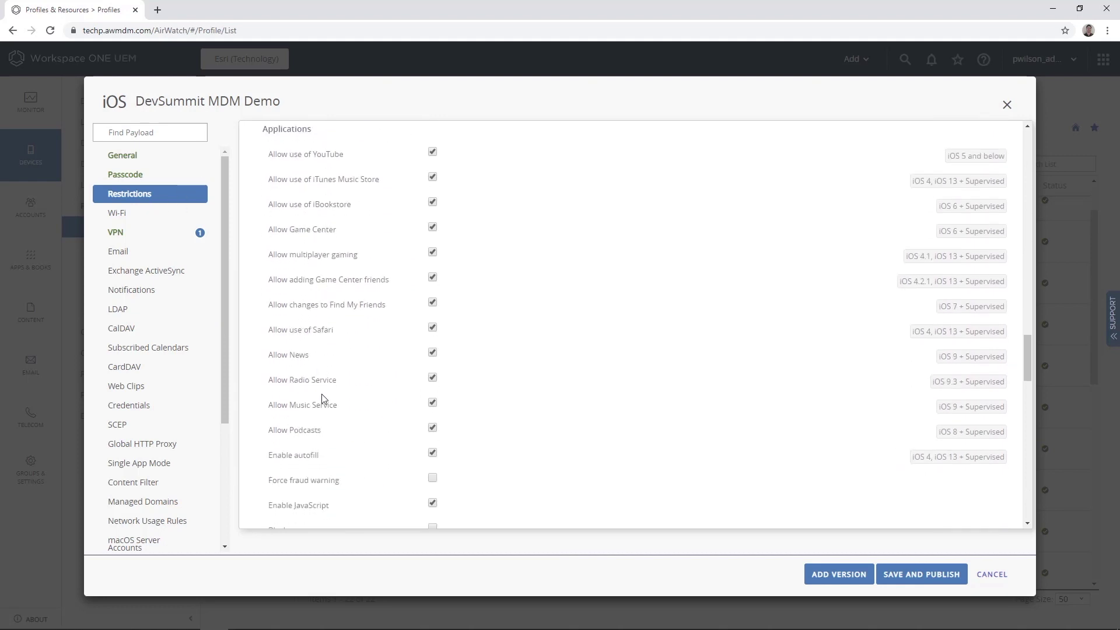
pyautogui.scroll(-1, 321, 395)
pyautogui.scroll(-1, 323, 396)
pyautogui.scroll(-2, 316, 393)
pyautogui.scroll(-5, 317, 394)
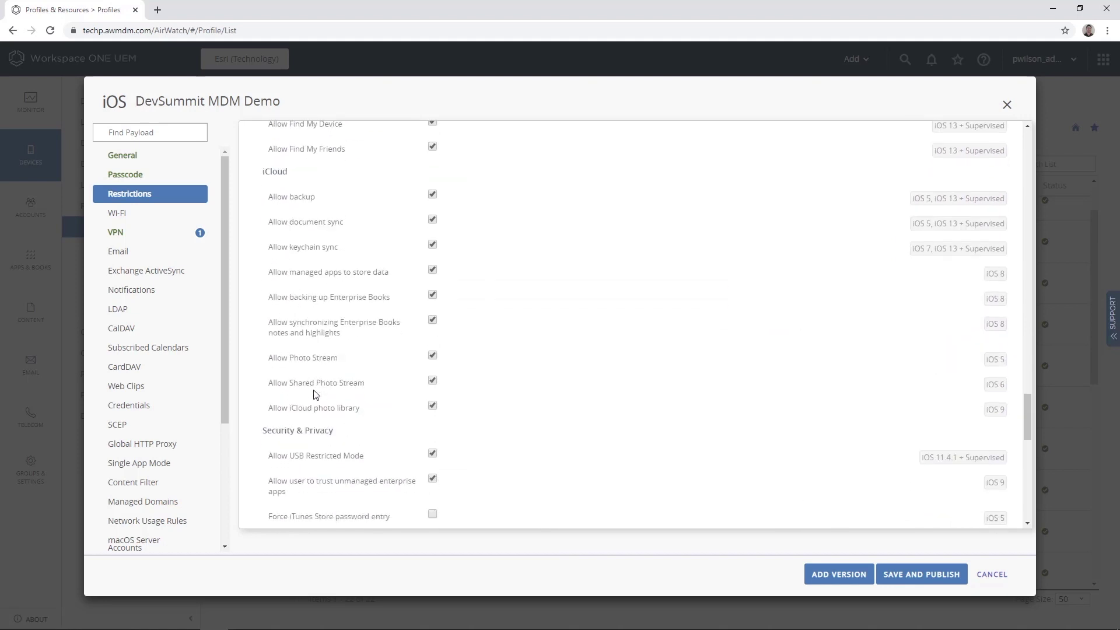
pyautogui.scroll(-3, 315, 395)
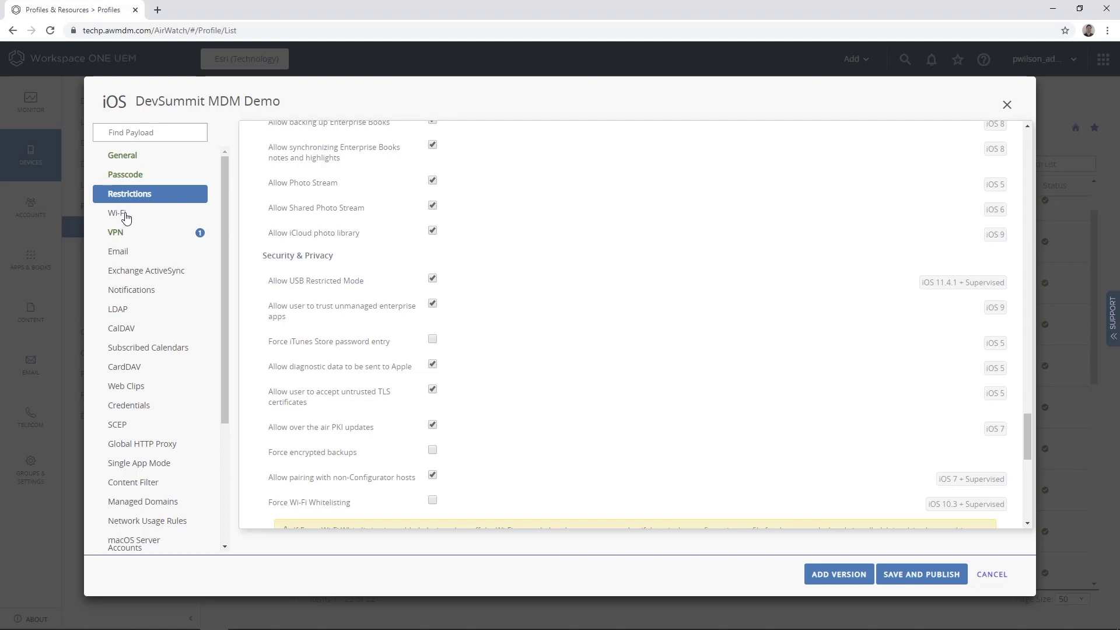
pyautogui.click(122, 235)
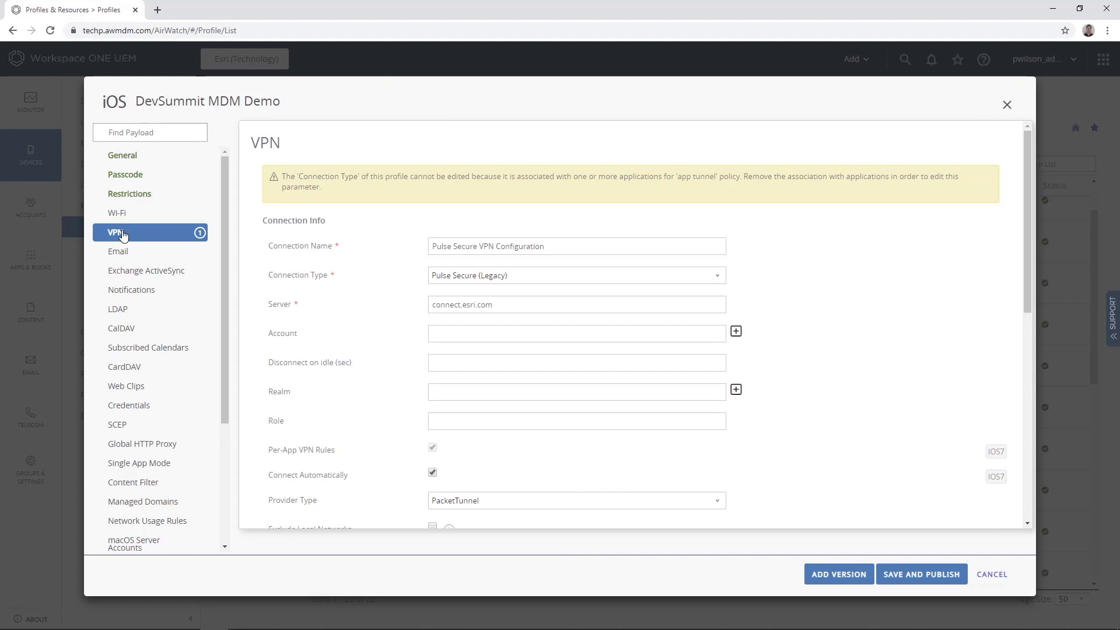
pyautogui.click(991, 575)
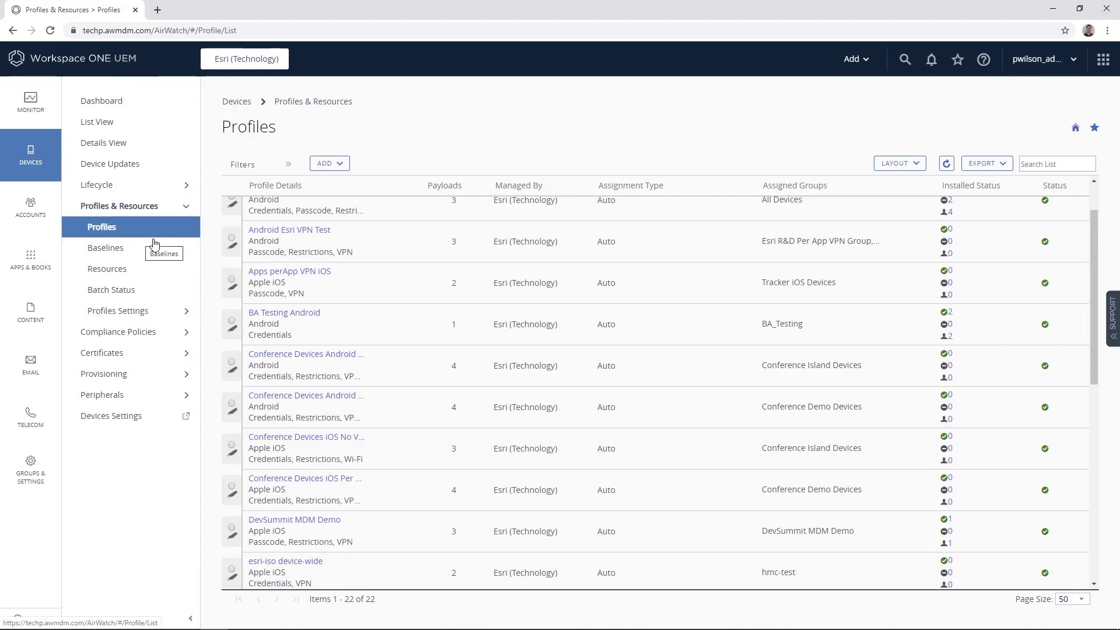
# Show the Native Internal apps list with 12 apps, including ArcGIS BA and Collector builds
pyautogui.click(31, 258)
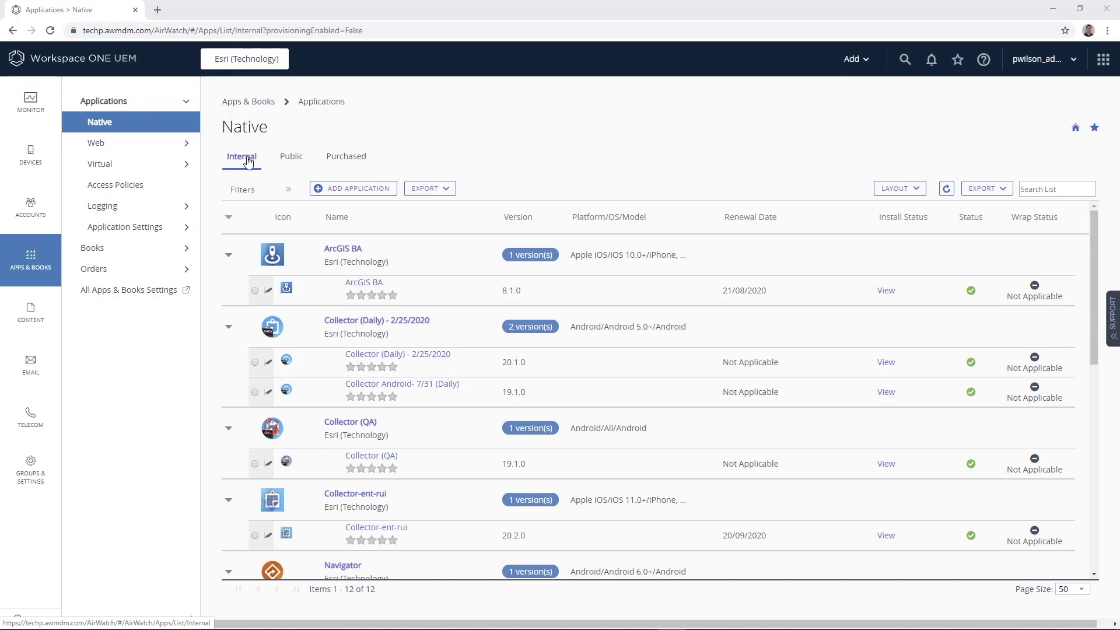
# Filter the Public apps list to Apple iOS, narrowing 30 apps to 13 Esri titles
pyautogui.click(289, 157)
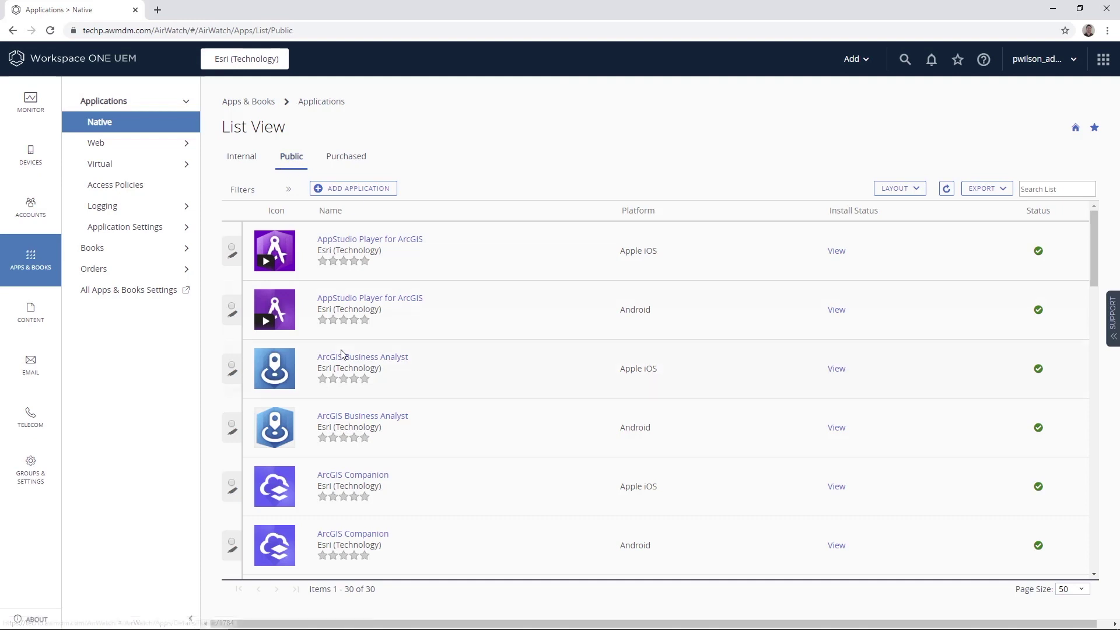
pyautogui.click(248, 196)
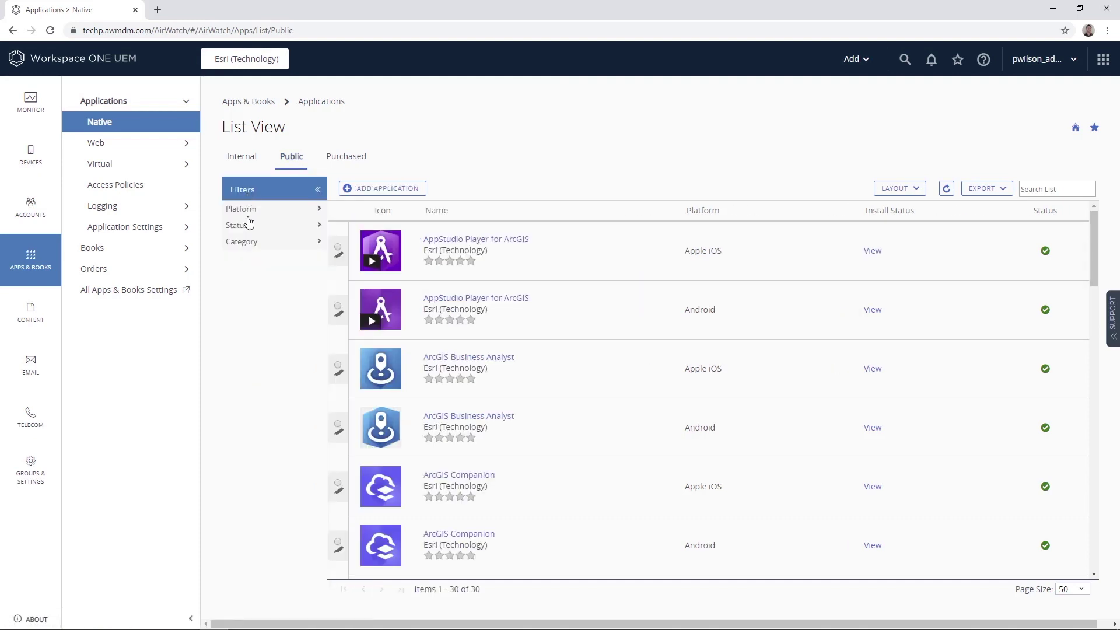
pyautogui.click(244, 210)
pyautogui.click(257, 226)
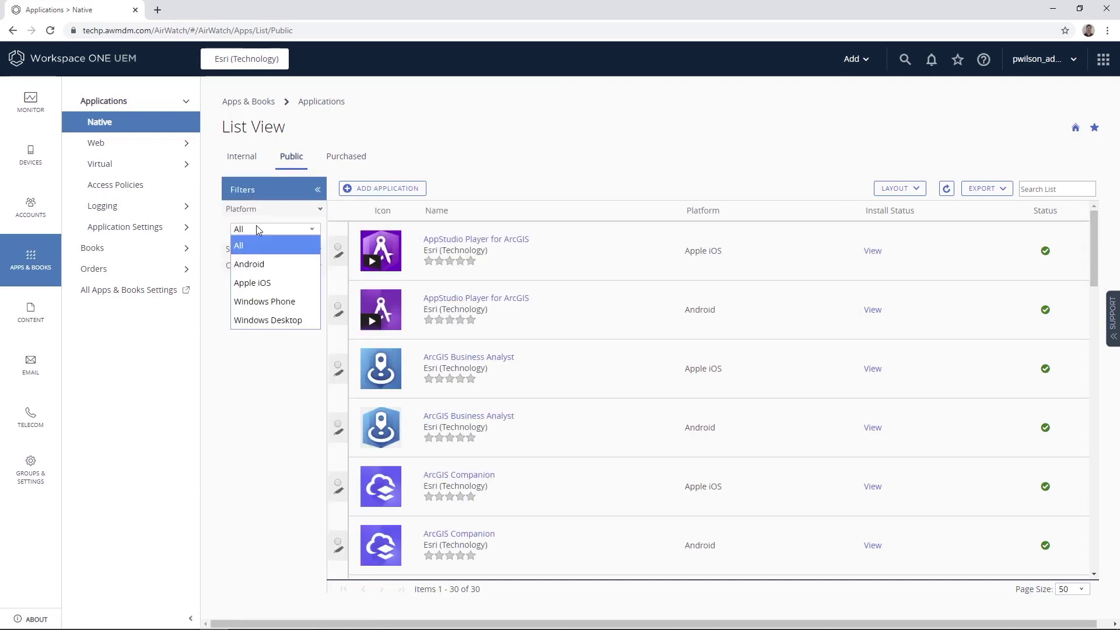
pyautogui.click(266, 279)
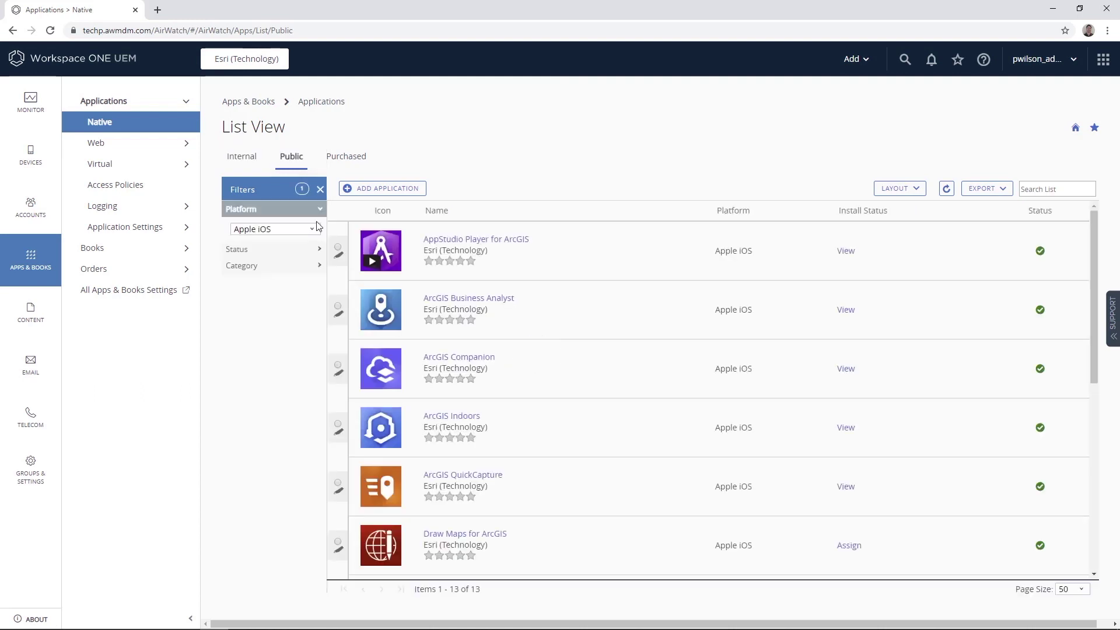
pyautogui.scroll(-7, 454, 369)
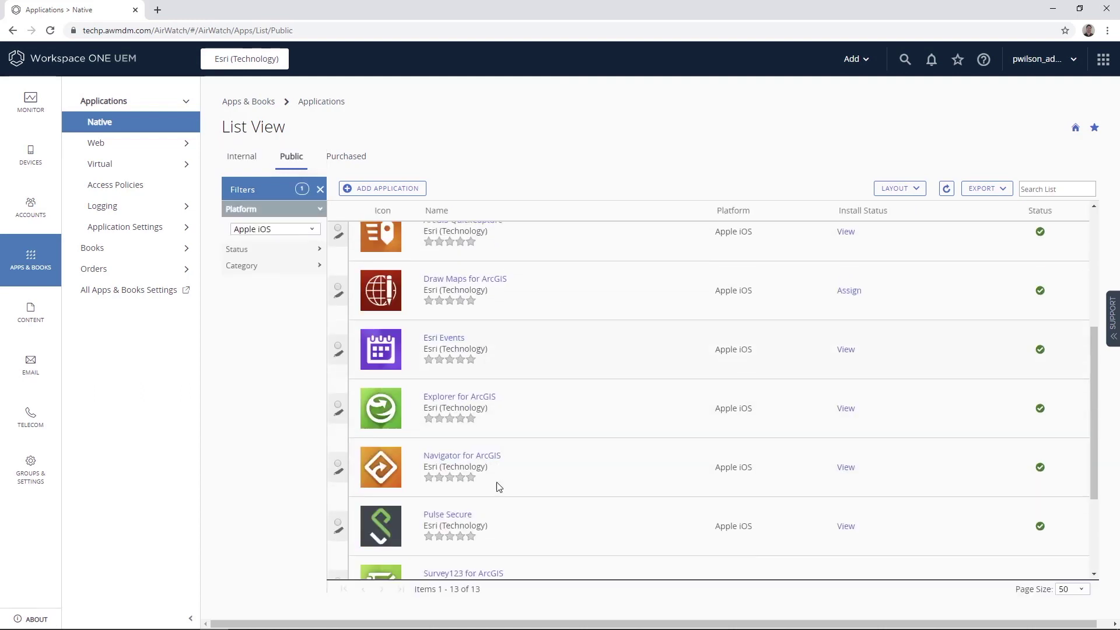
pyautogui.scroll(2, 508, 550)
pyautogui.scroll(5, 509, 550)
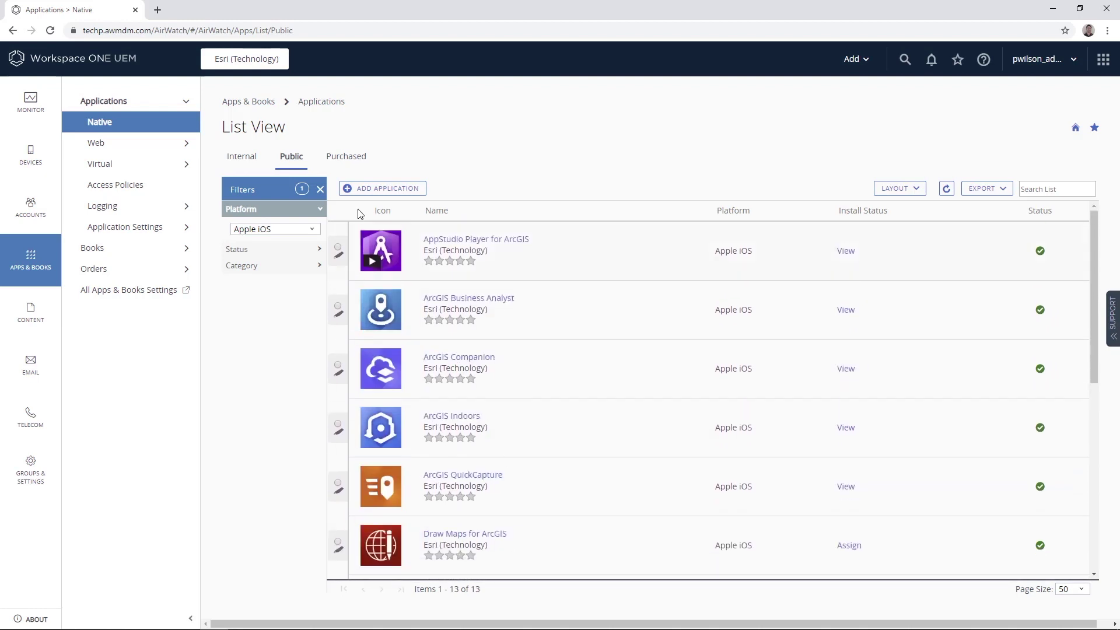
# Add a public Apple iOS app named 'Collector for ArcGIS' and search the App Store
pyautogui.click(381, 190)
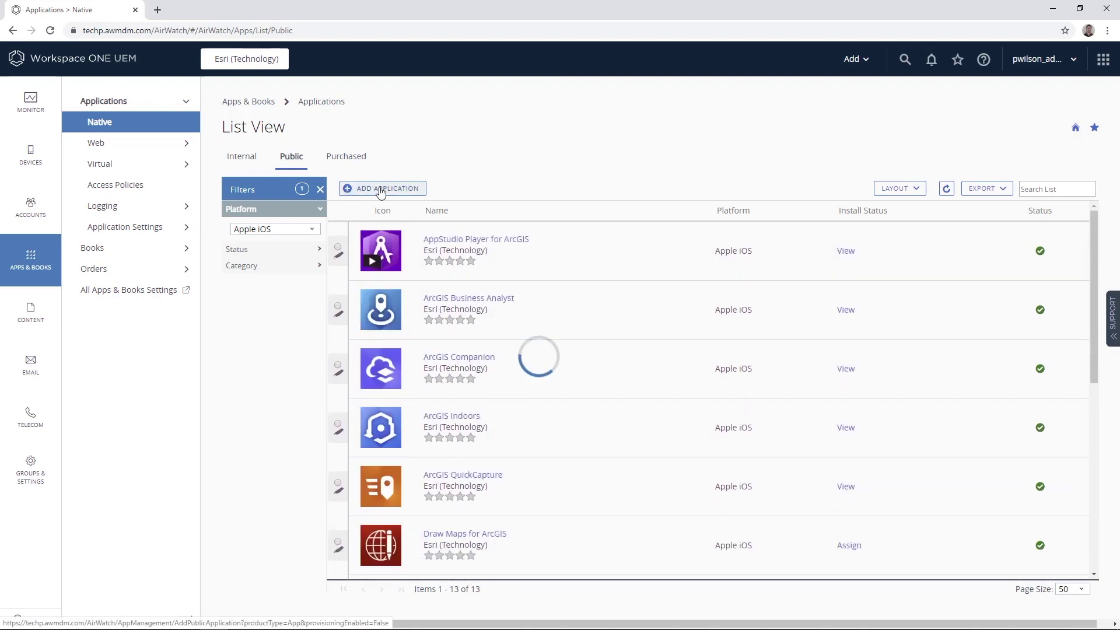
pyautogui.click(432, 184)
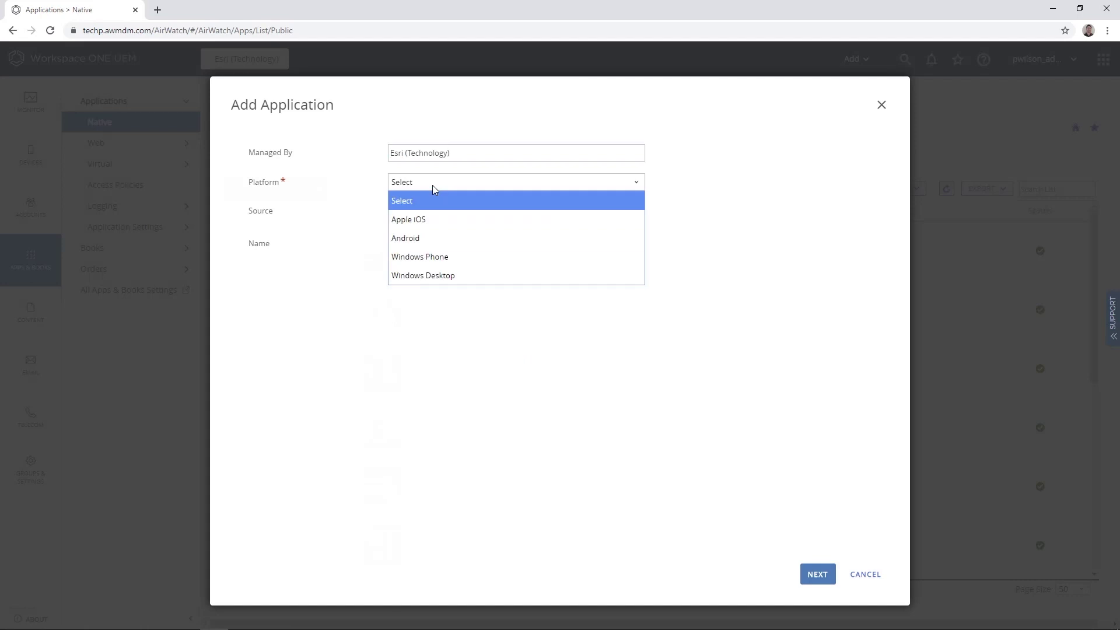
pyautogui.click(425, 219)
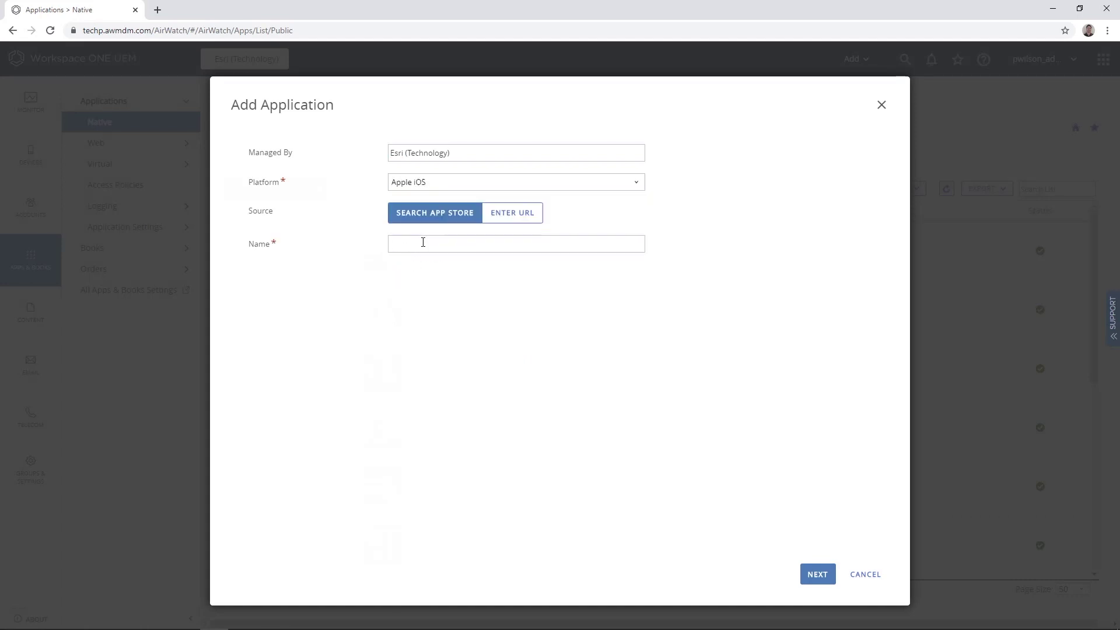
pyautogui.click(423, 242)
pyautogui.write('Collector for ArcGIS')
pyautogui.click(818, 574)
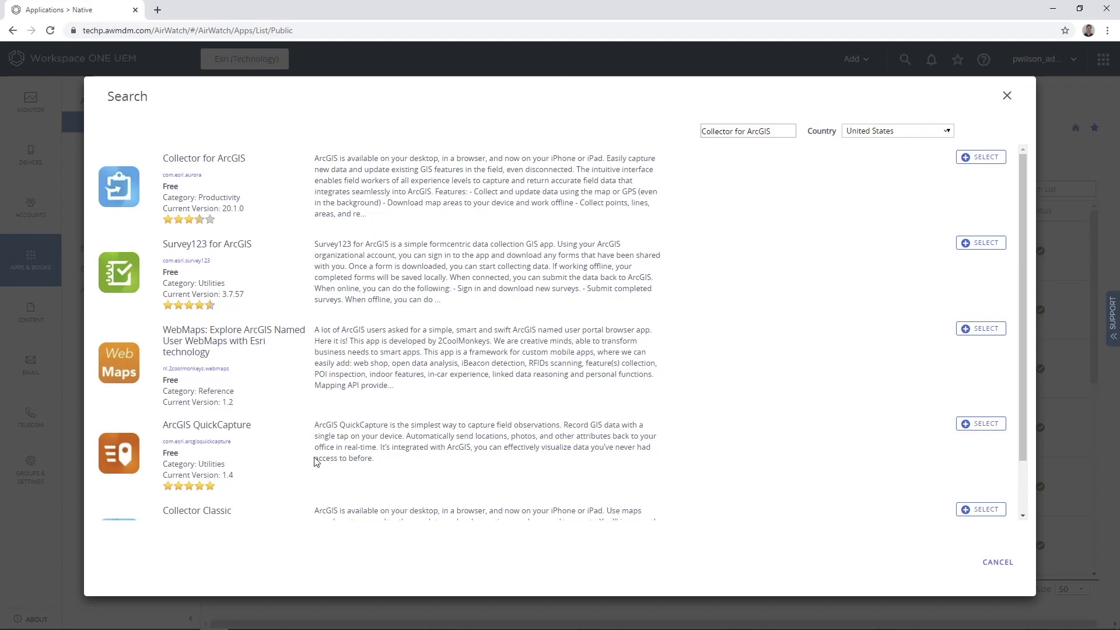
# Select Collector for ArcGIS from the search results and save it for assignment
pyautogui.scroll(-2, 324, 385)
pyautogui.scroll(2, 332, 405)
pyautogui.click(983, 159)
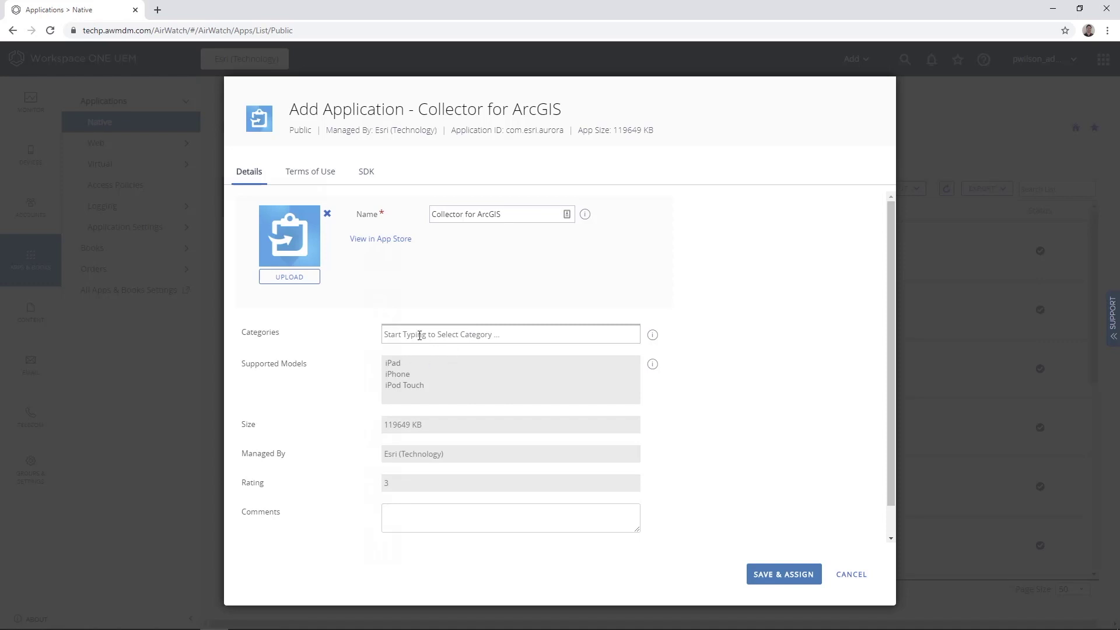
pyautogui.scroll(-1, 460, 502)
pyautogui.scroll(1, 475, 517)
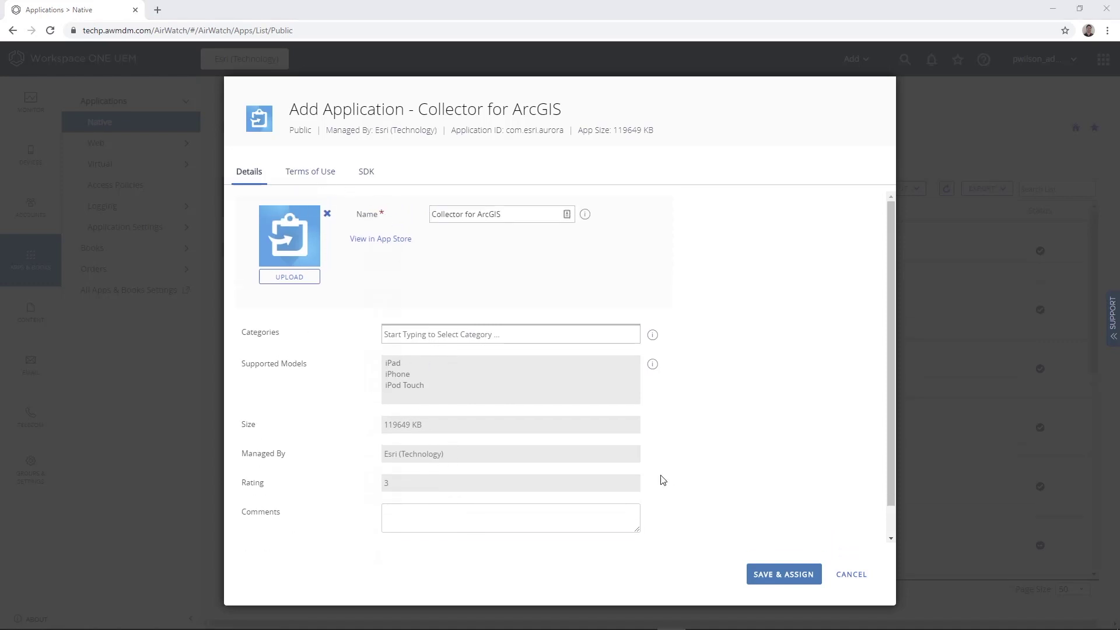
pyautogui.click(783, 577)
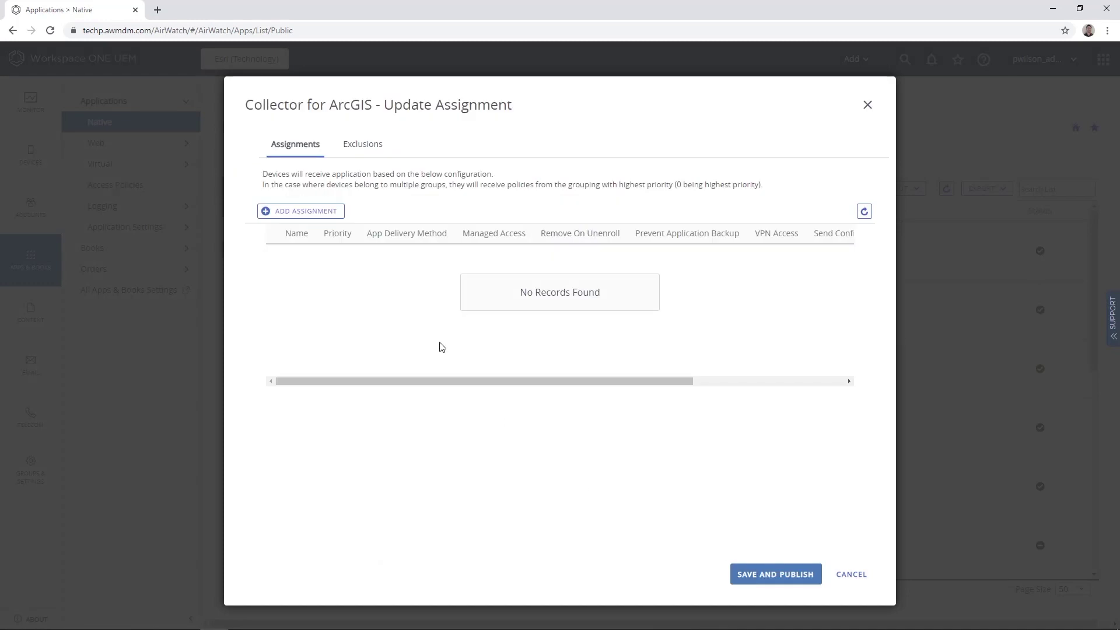
# Start a new Collector assignment targeting the DevSummit MDM Demo group
pyautogui.click(301, 214)
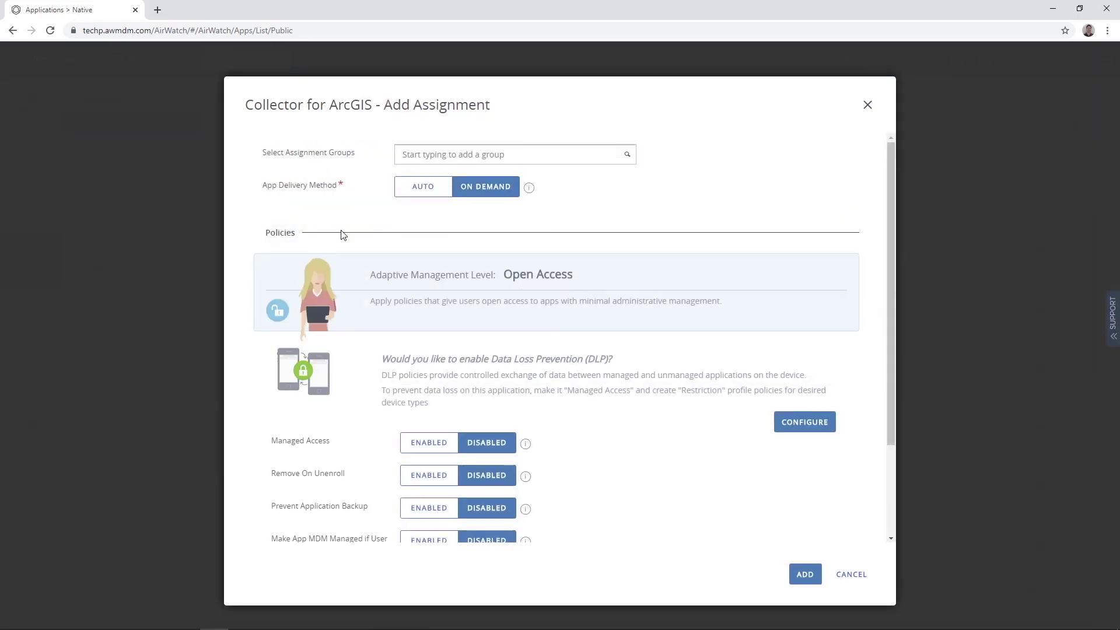
pyautogui.click(428, 153)
pyautogui.press('Down')
pyautogui.press('Down')
pyautogui.press('Down')
pyautogui.press('Down')
pyautogui.press('Down')
pyautogui.press('Down')
pyautogui.press('Down')
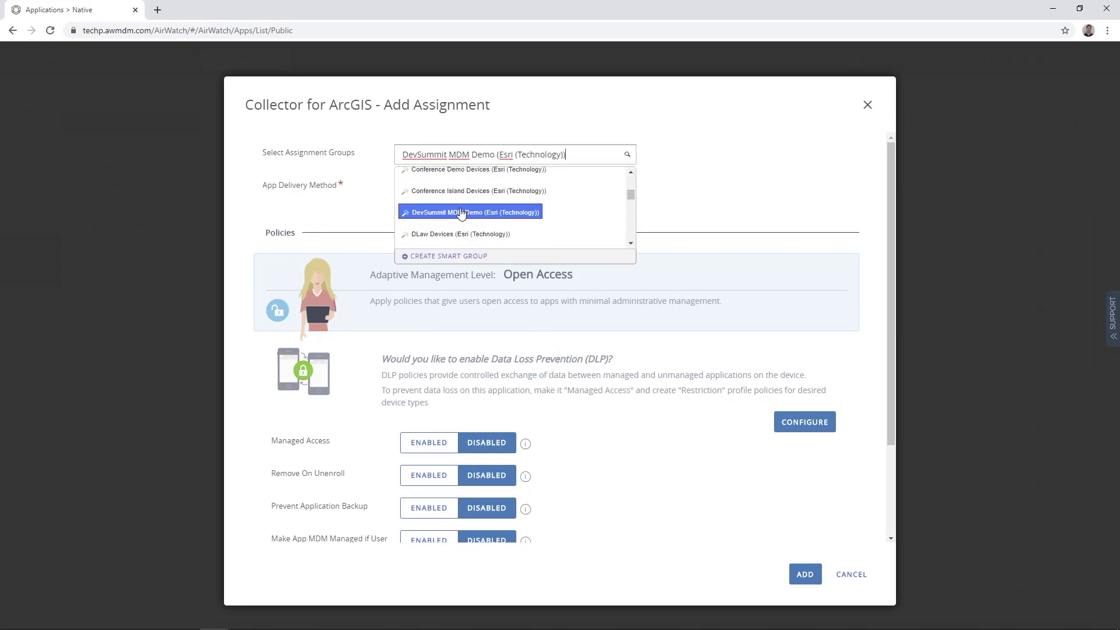
pyautogui.click(460, 217)
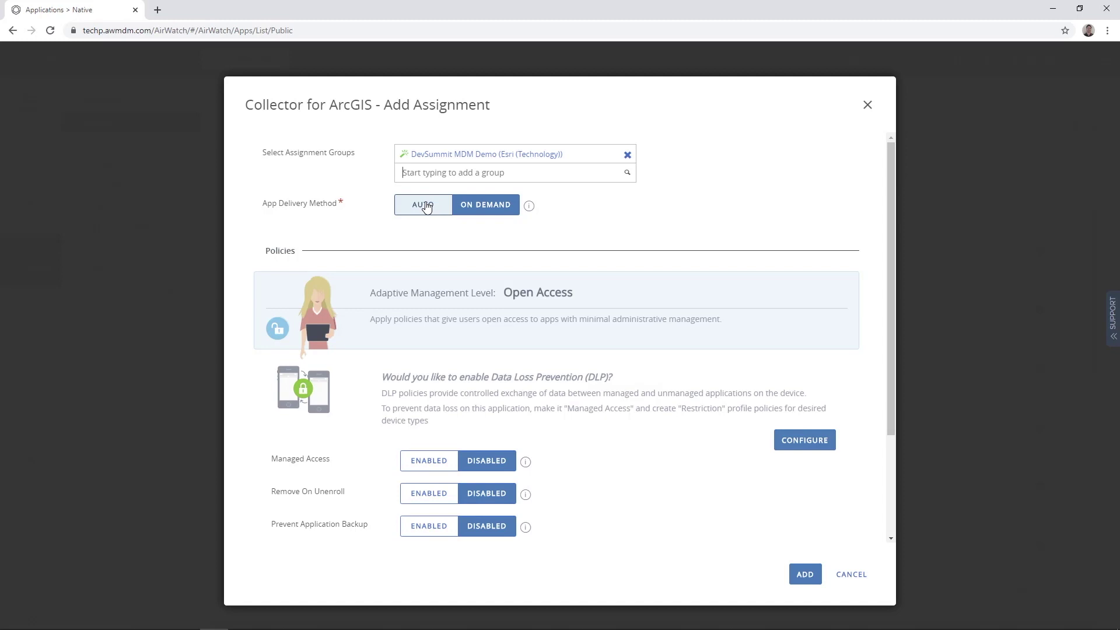
# Set Auto delivery, enable Managed Access and MDM-managed-if-user-installed, and add the assignment
pyautogui.click(426, 205)
pyautogui.scroll(-2, 484, 354)
pyautogui.scroll(-2, 483, 354)
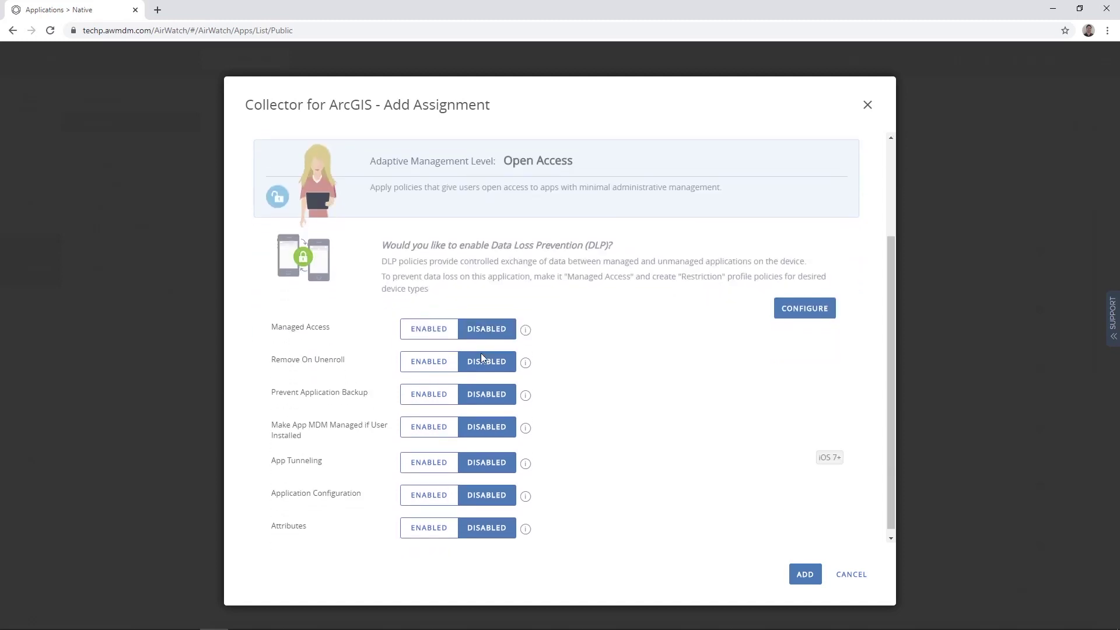
pyautogui.click(428, 325)
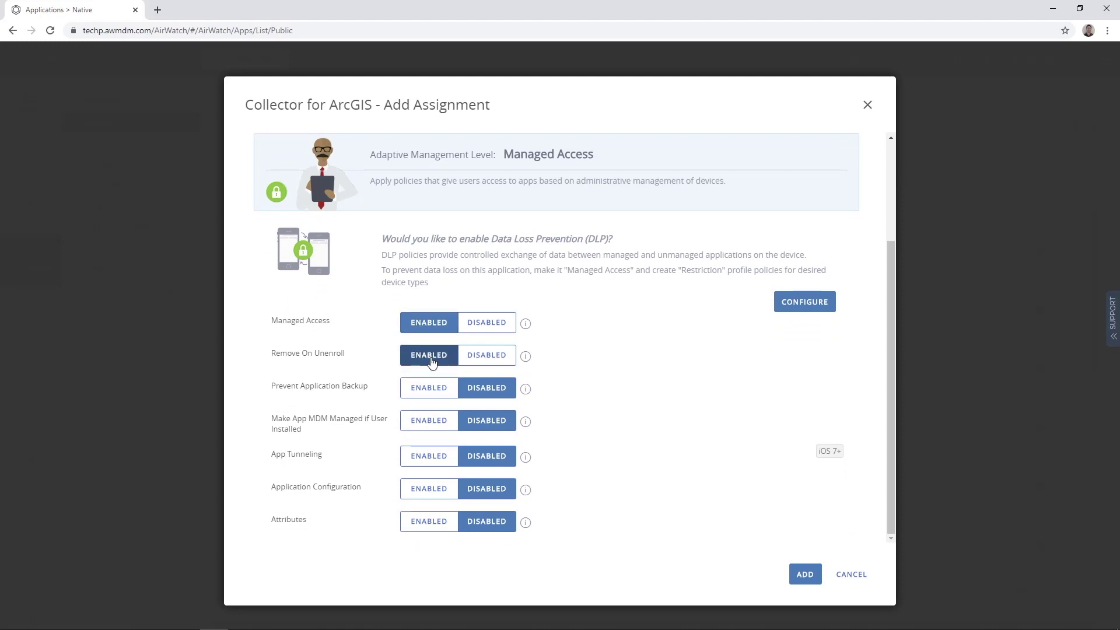
pyautogui.click(429, 421)
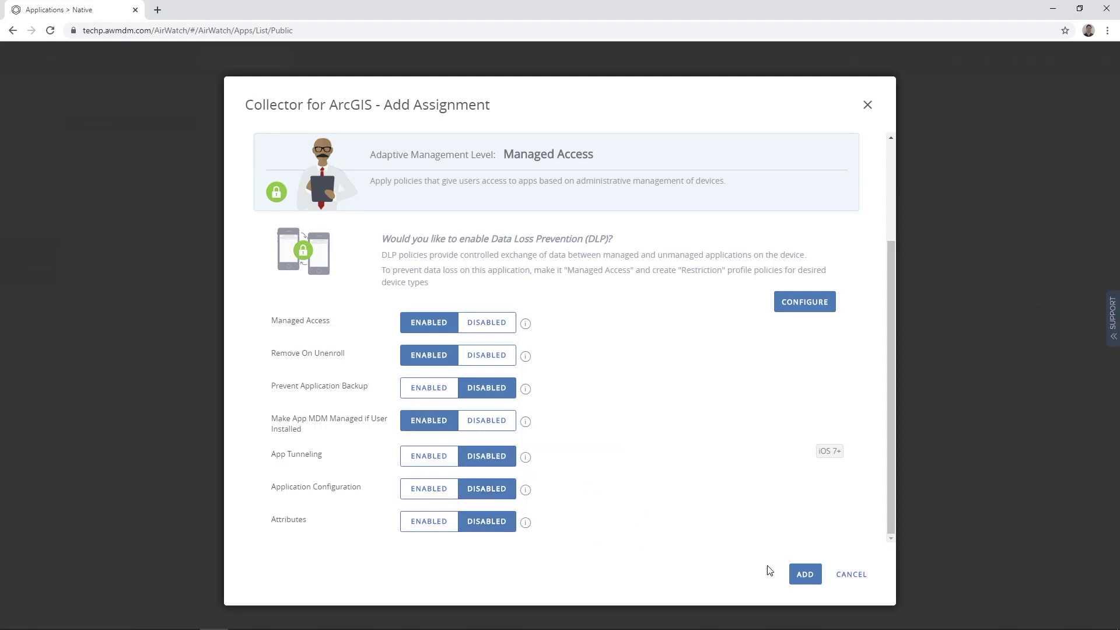
pyautogui.click(806, 578)
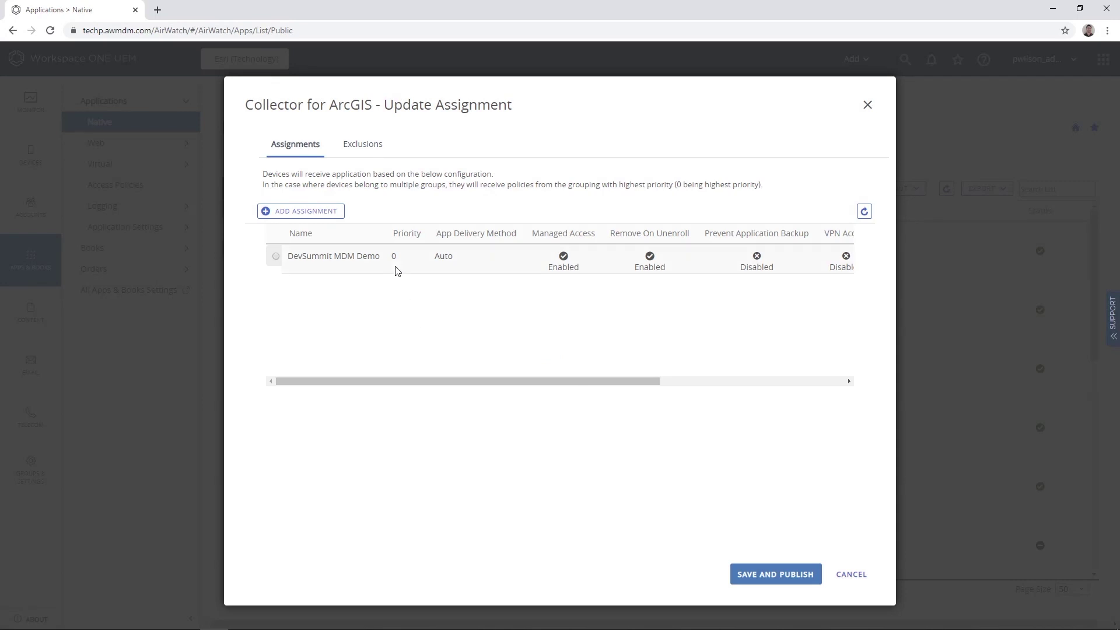
# Save the Collector assignment, review the assigned iPad preview, and publish it
pyautogui.moveTo(562, 378); pyautogui.dragTo(492, 387)
pyautogui.click(778, 575)
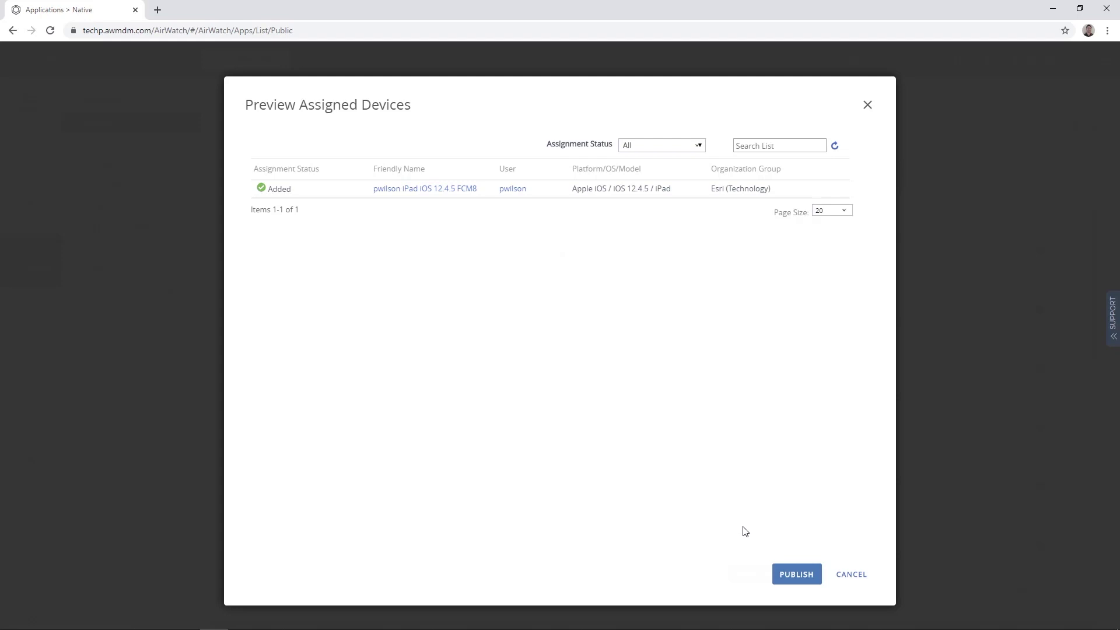
pyautogui.click(797, 575)
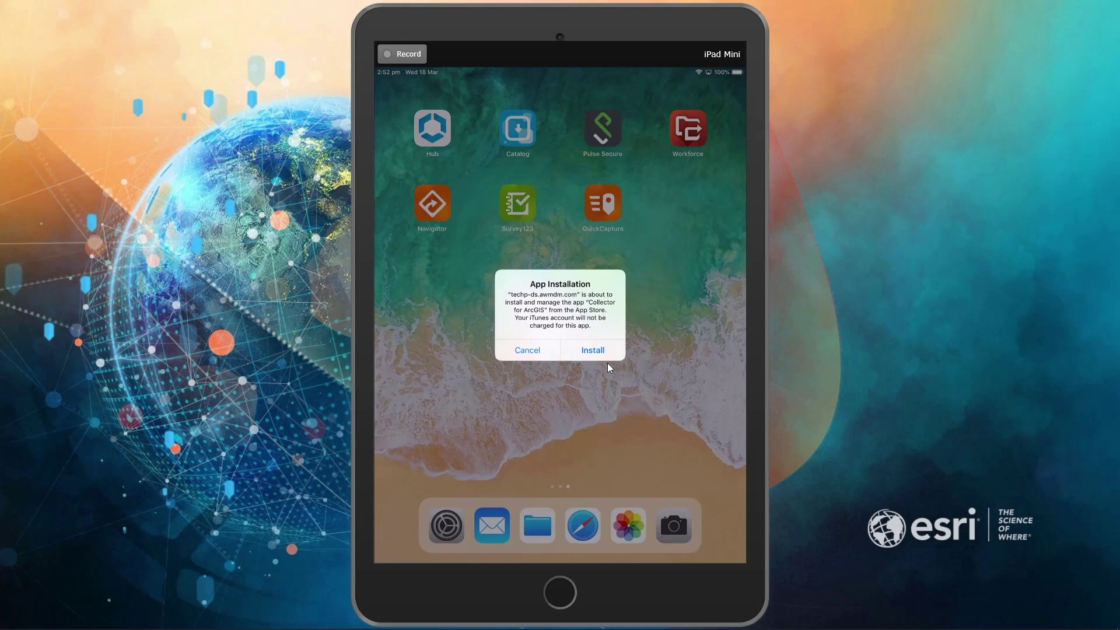
# Accept the Collector for ArcGIS installation on the iPad, then go to Intelligent Hub
pyautogui.click(608, 363)
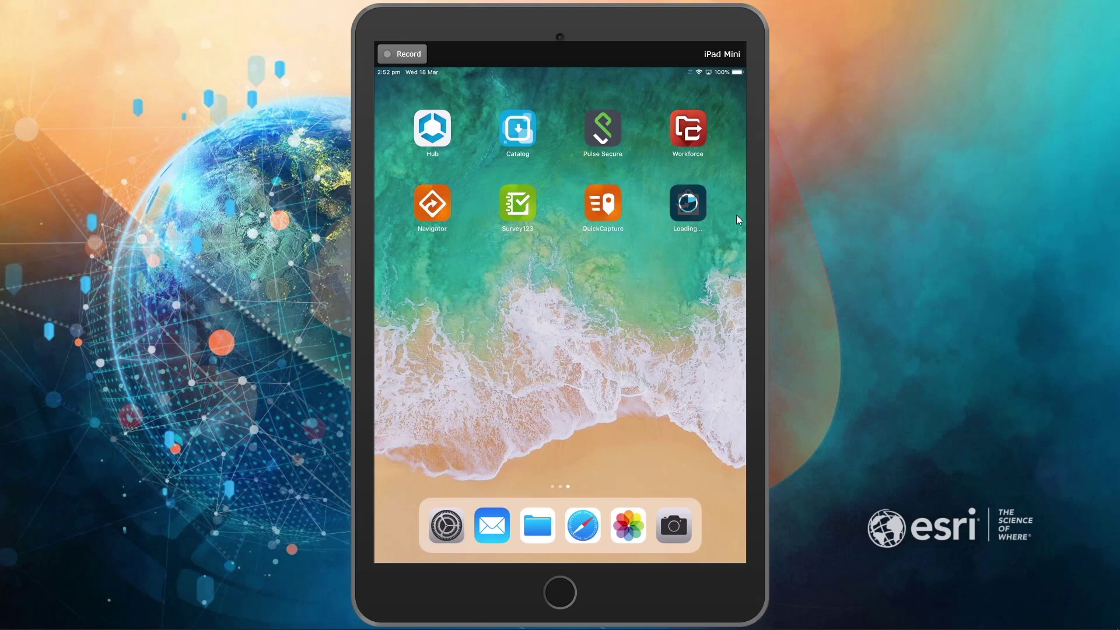
pyautogui.click(431, 128)
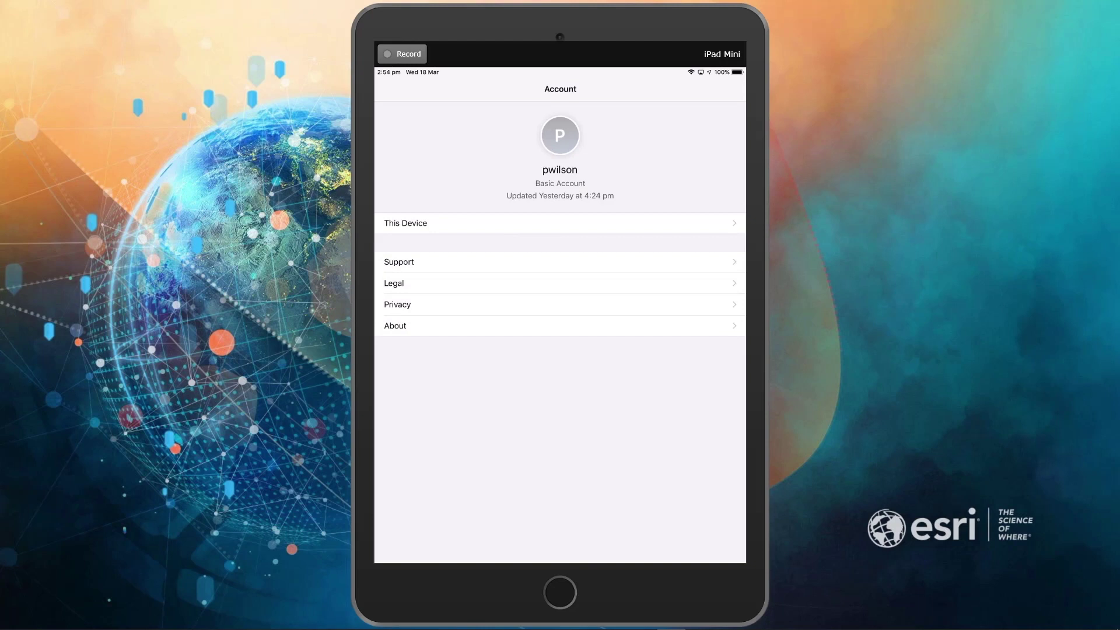
# Send device data from Hub's This Device page, then return to the iPad home screen
pyautogui.click(405, 223)
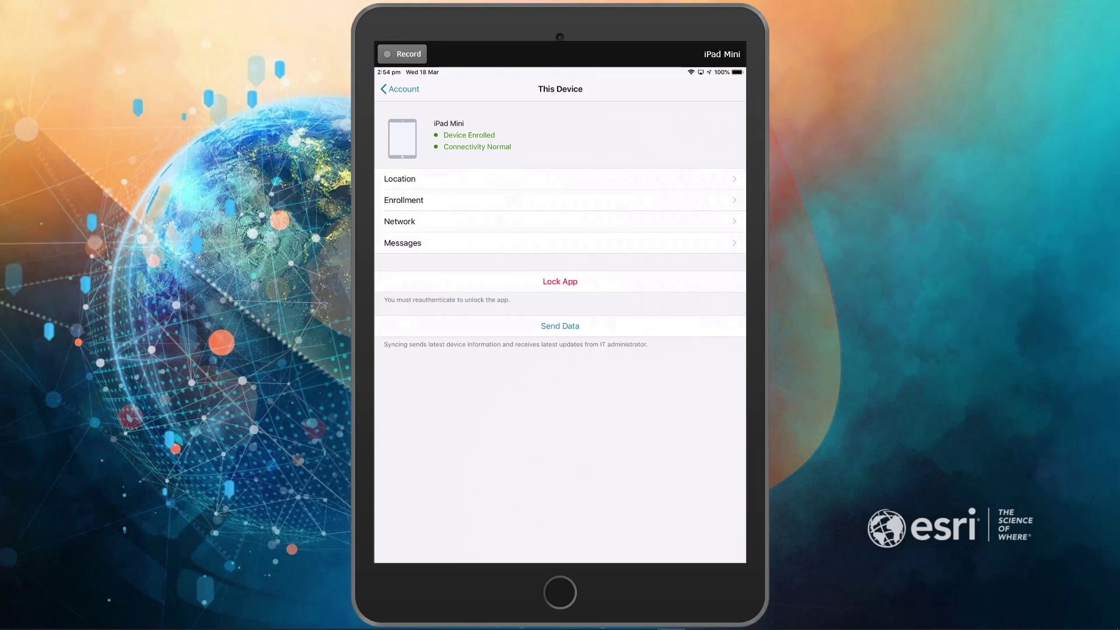
pyautogui.click(399, 89)
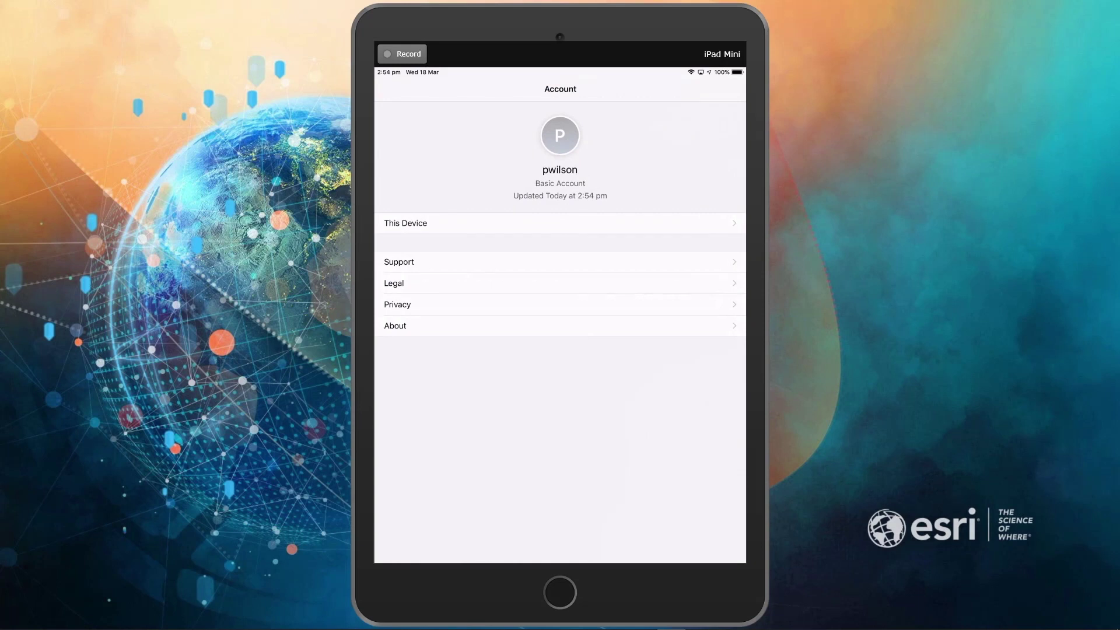
pyautogui.click(406, 223)
pyautogui.click(560, 325)
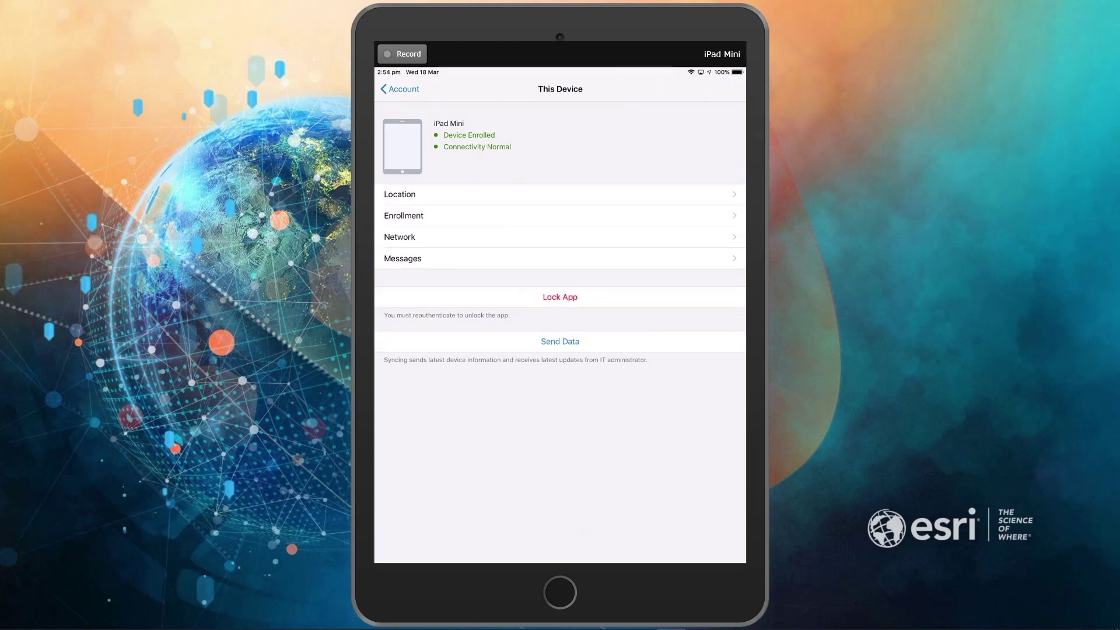
pyautogui.click(400, 88)
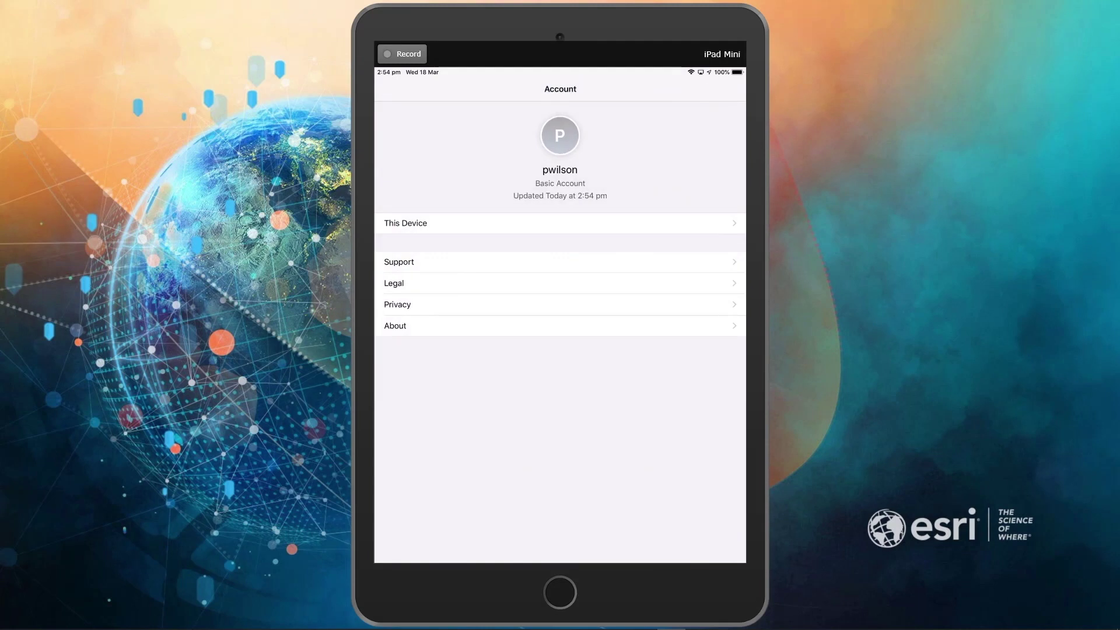
pyautogui.press('super+shift+h')
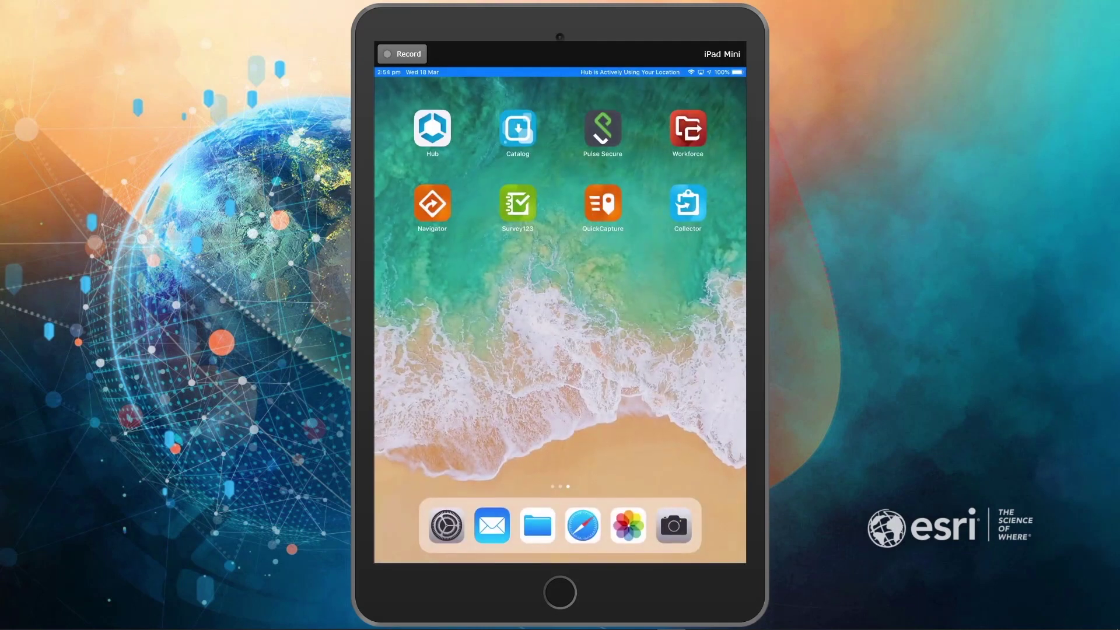
# Check the Catalog, launch Collector for ArcGIS, and choose Sign In with ArcGIS Enterprise
pyautogui.click(517, 129)
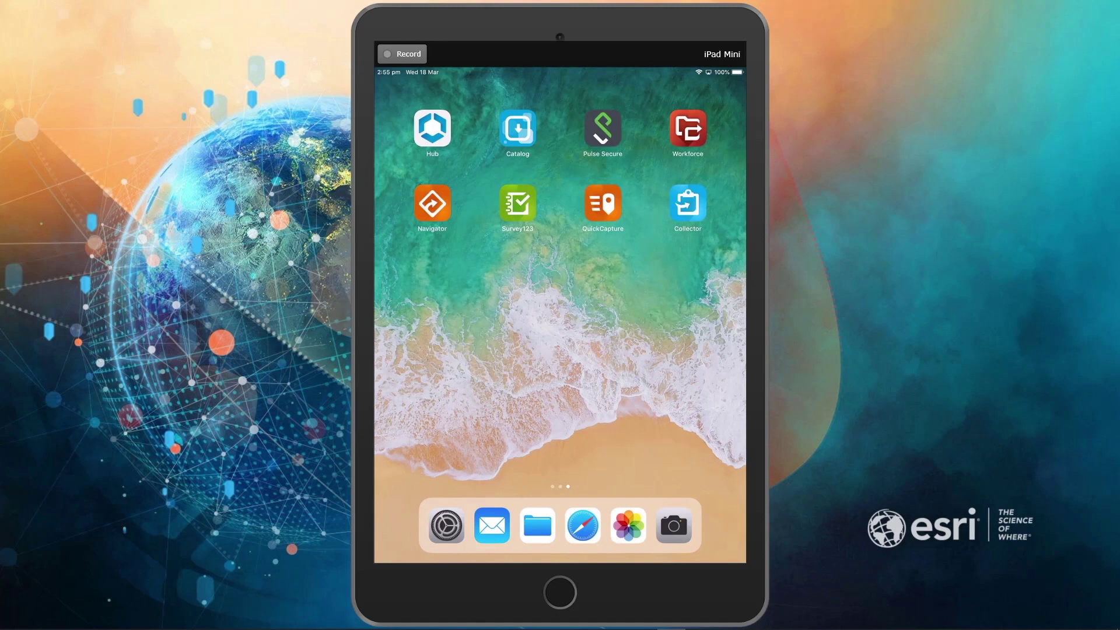
pyautogui.click(688, 203)
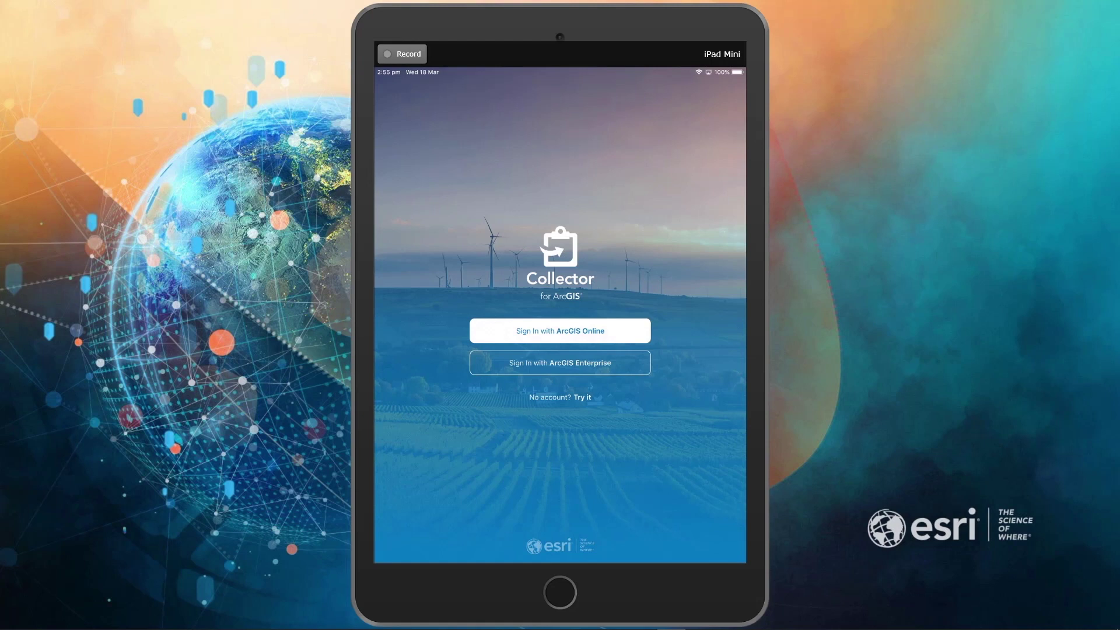
pyautogui.click(560, 363)
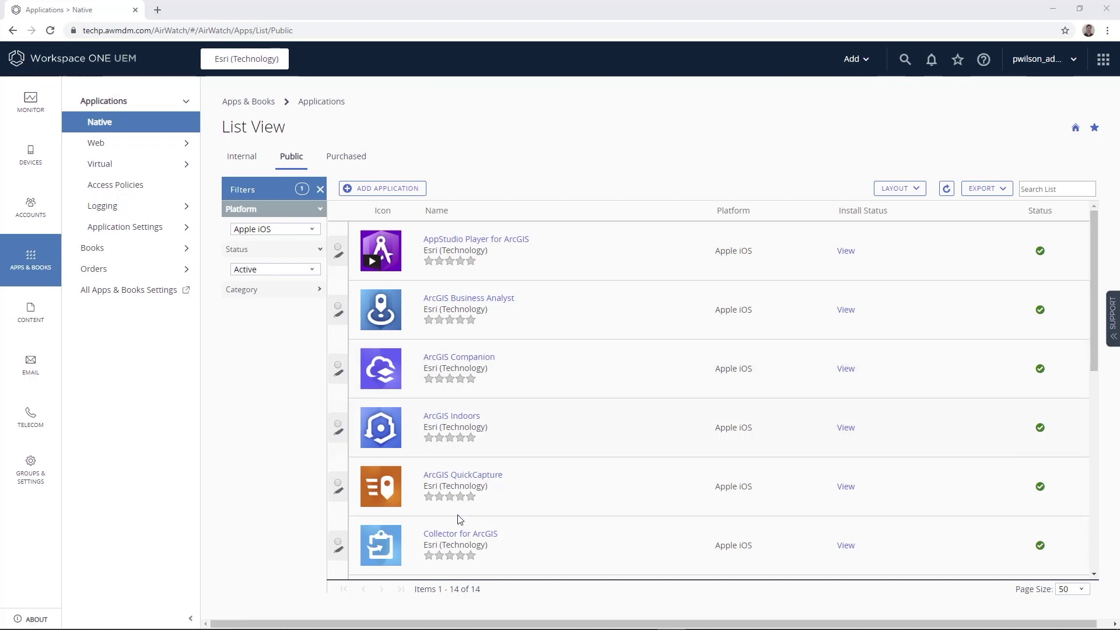
# Open Collector for ArcGIS's assignments and edit the DevSummit MDM Demo assignment
pyautogui.click(473, 538)
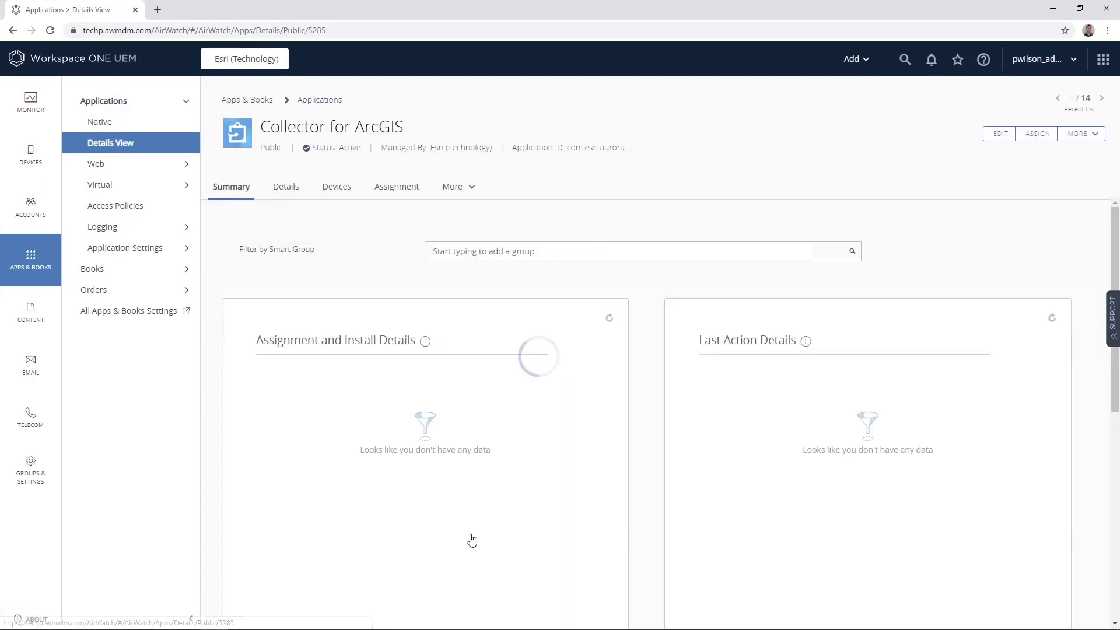
pyautogui.click(397, 188)
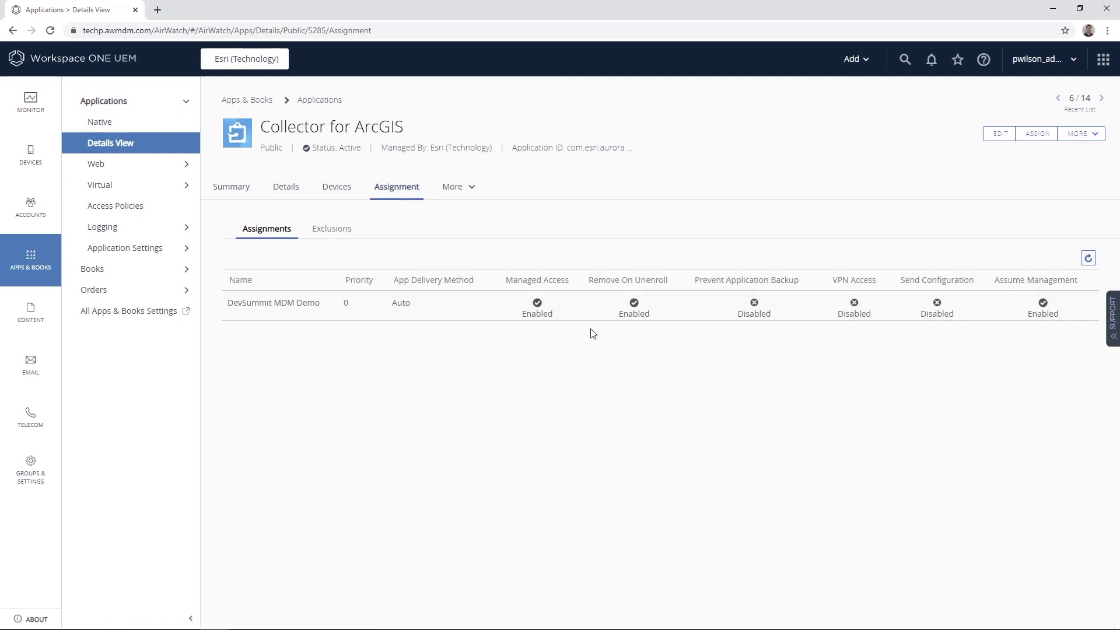
pyautogui.click(1041, 134)
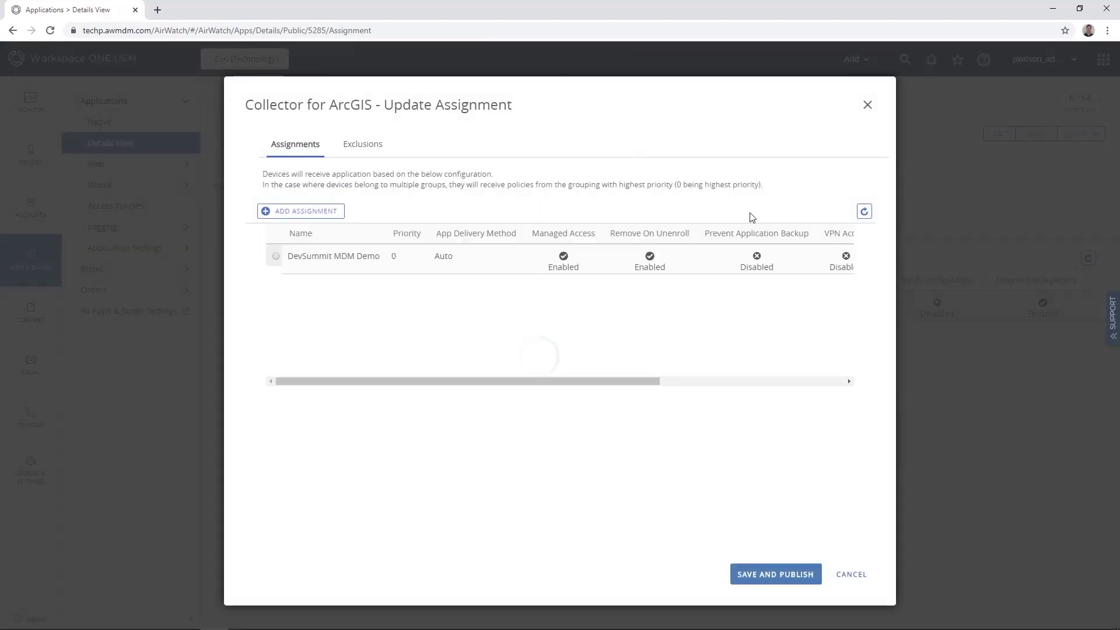
pyautogui.click(276, 255)
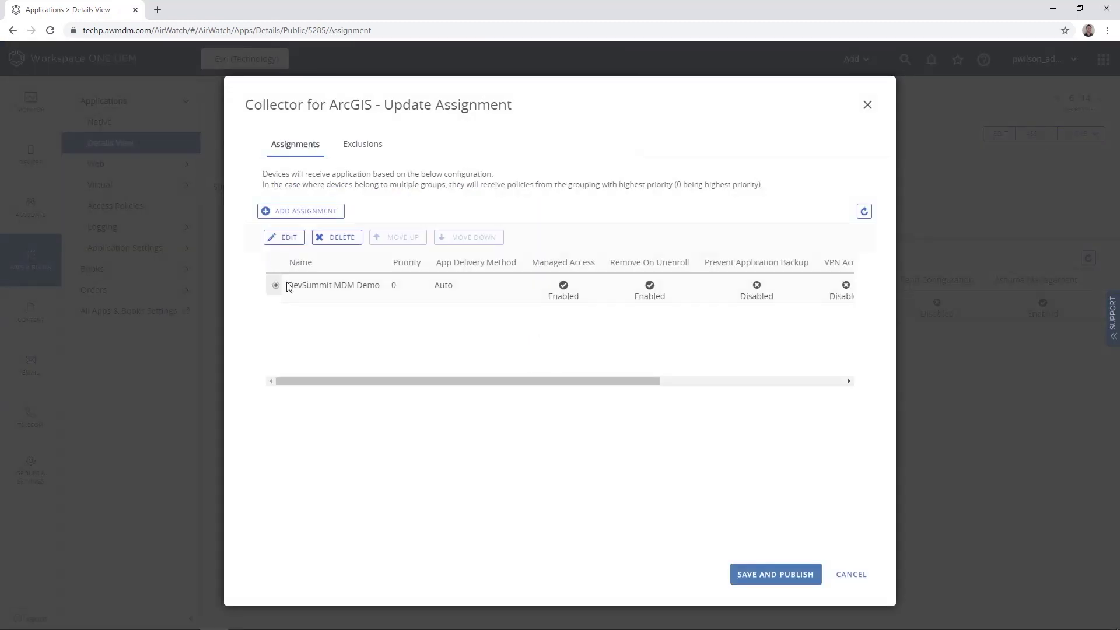
pyautogui.click(286, 239)
pyautogui.scroll(-3, 519, 402)
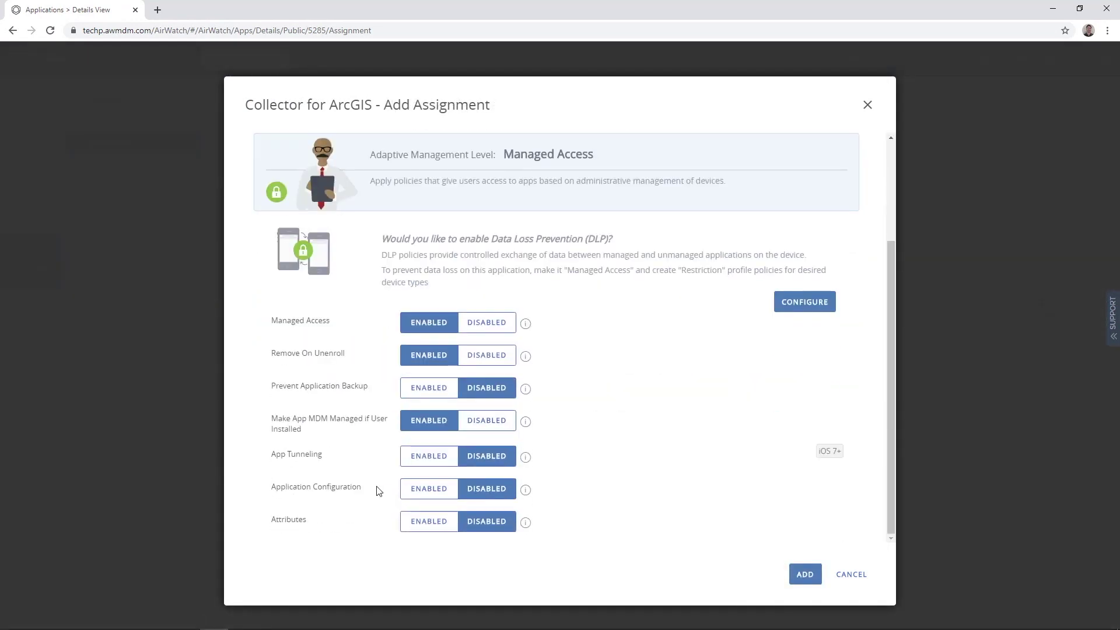
pyautogui.click(429, 489)
pyautogui.scroll(-3, 435, 494)
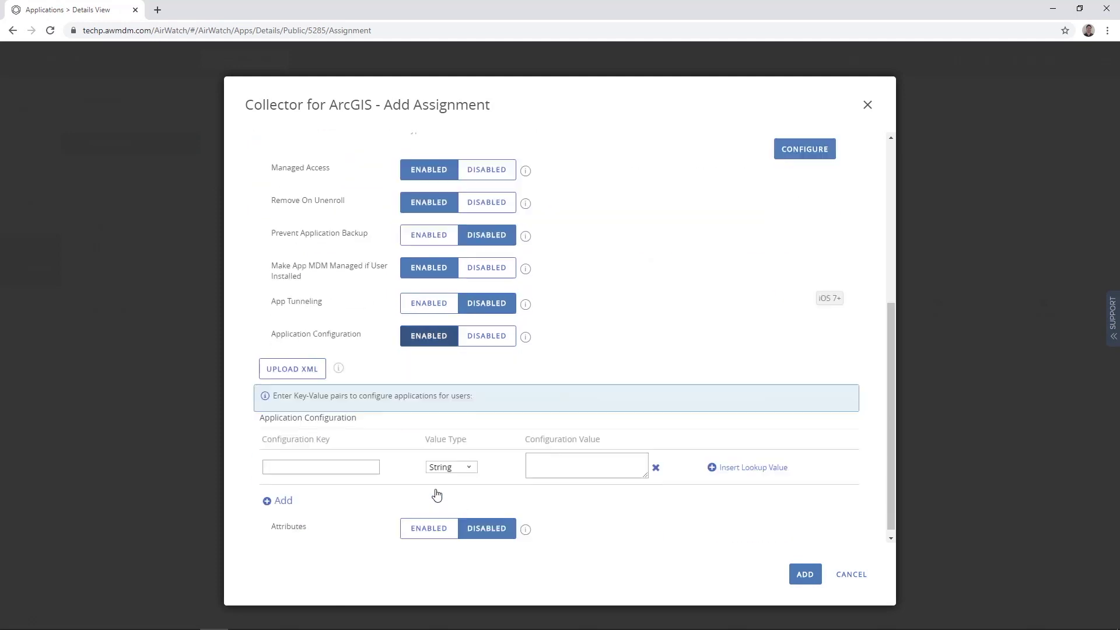
pyautogui.click(320, 461)
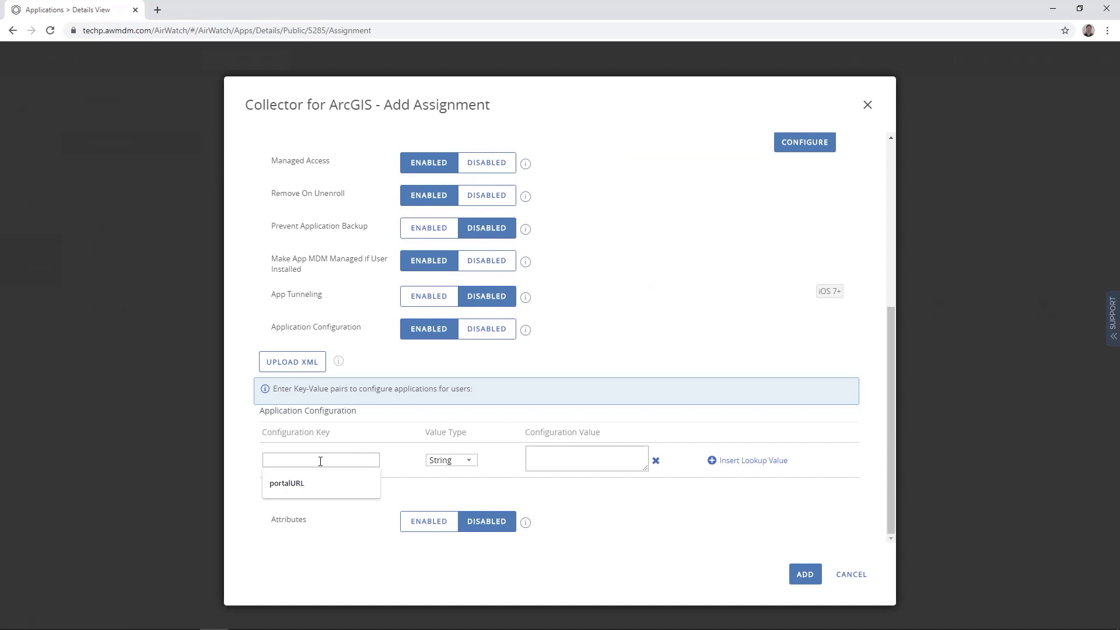
pyautogui.click(313, 481)
pyautogui.click(533, 451)
pyautogui.write('https://nitro.maps.arcgis.com')
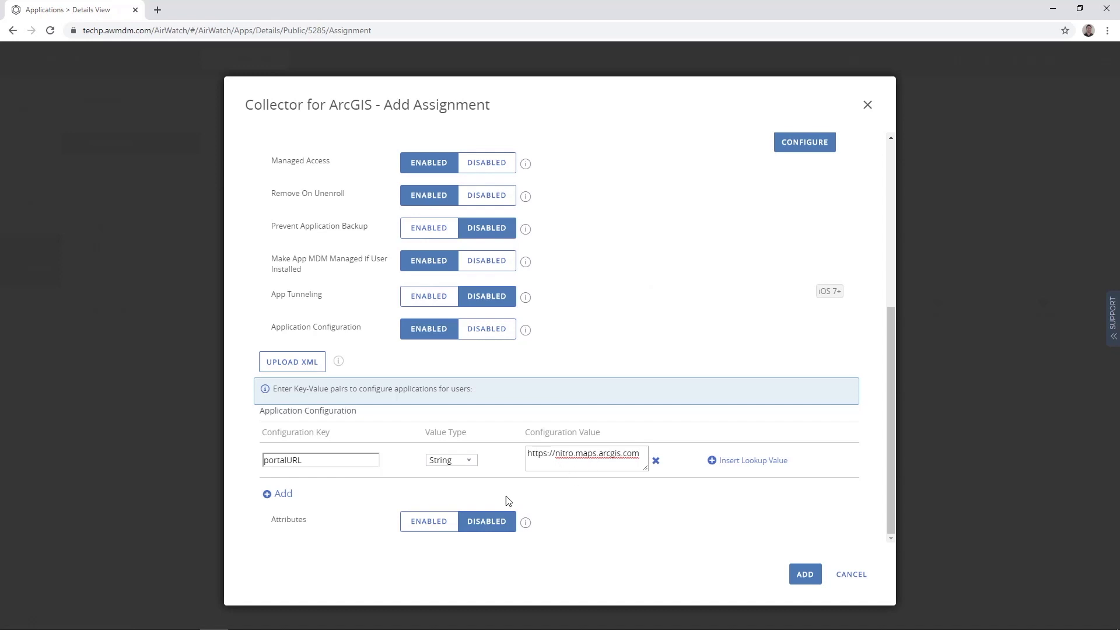
pyautogui.click(806, 575)
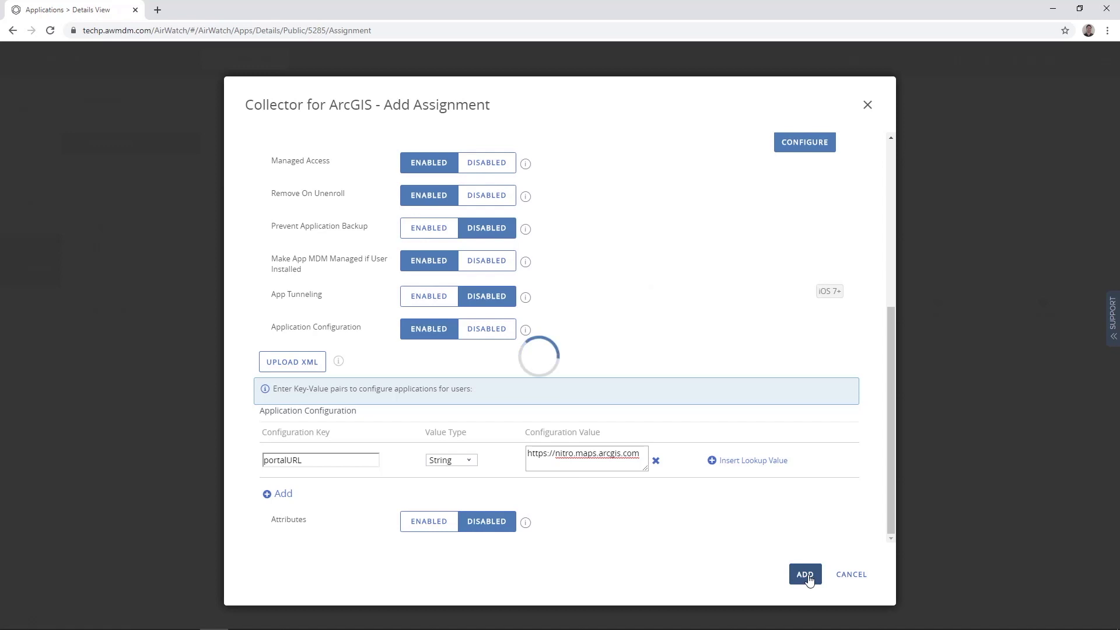
pyautogui.click(754, 578)
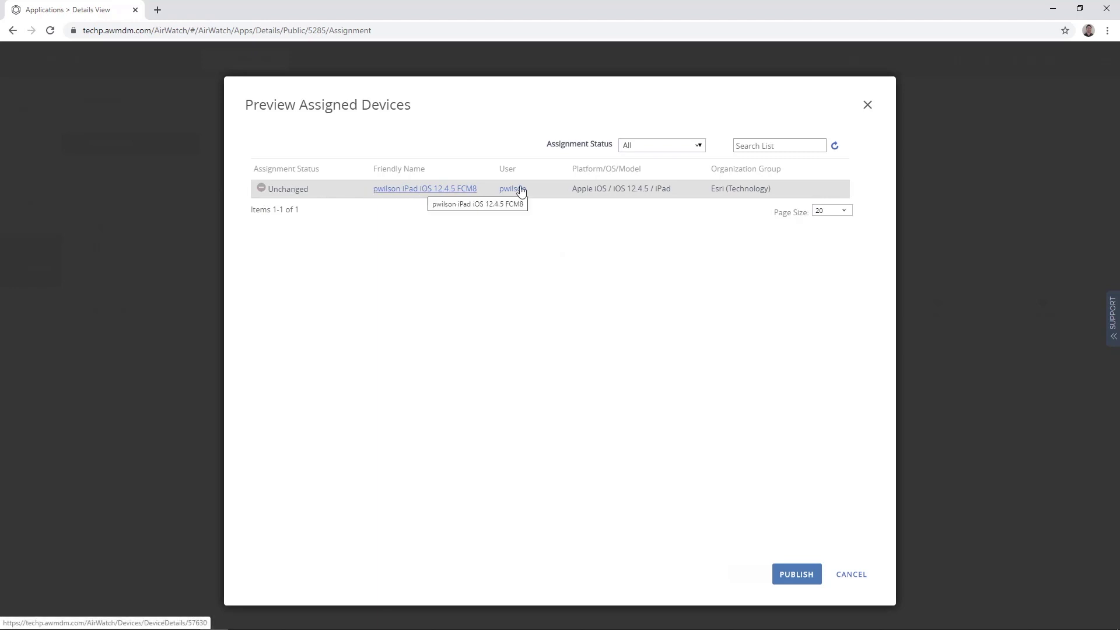
pyautogui.click(788, 576)
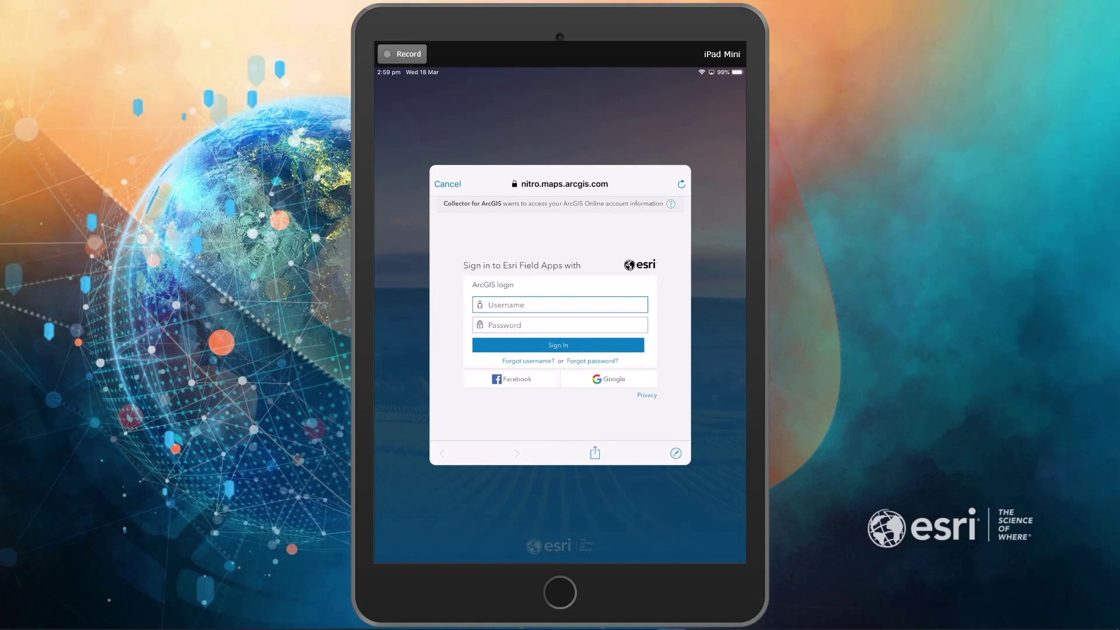
# Enter the ArcGIS account username and password and sign in to nitro.maps.arcgis.com
pyautogui.click(560, 304)
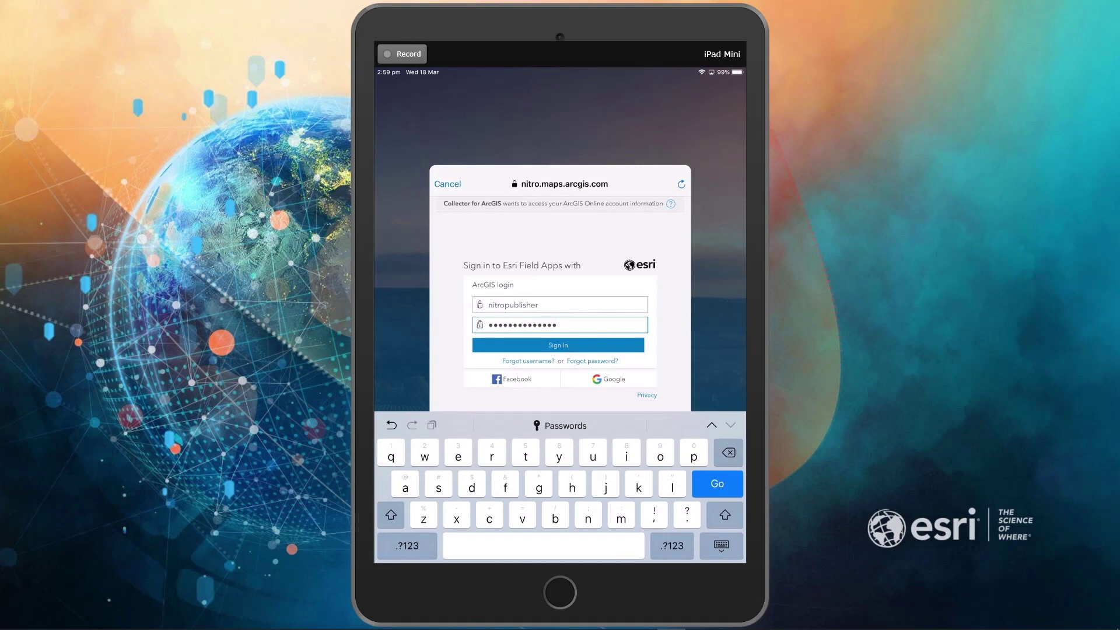
pyautogui.press('Return')
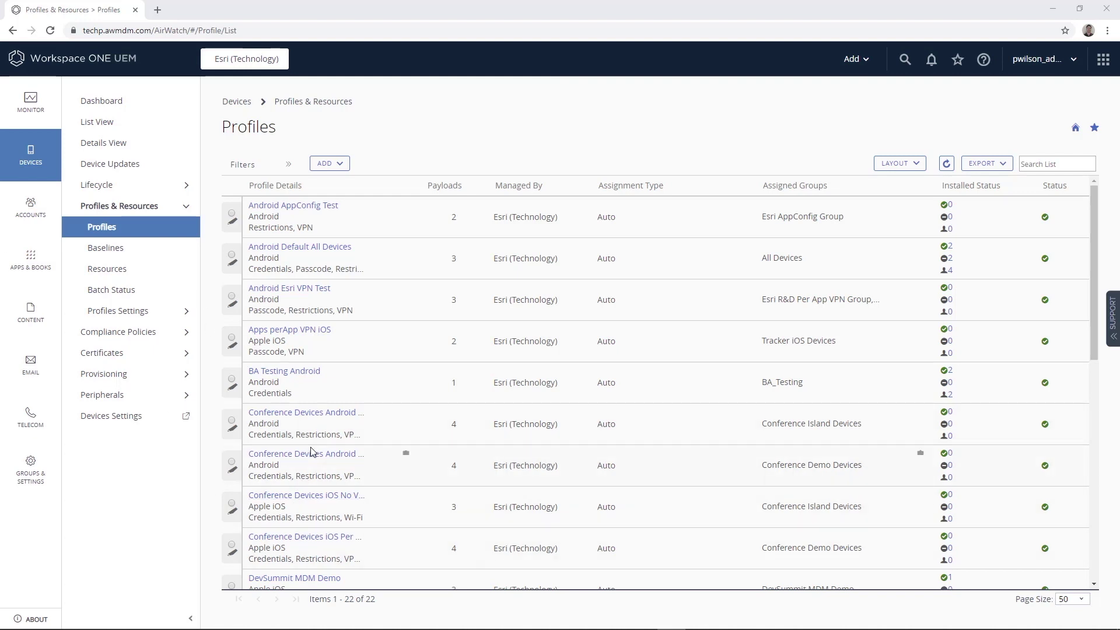
# Review the DevSummit MDM Demo profile's Pulse Secure VPN payload for connect.esri.com, then cancel unchanged
pyautogui.scroll(-1, 313, 455)
pyautogui.click(302, 520)
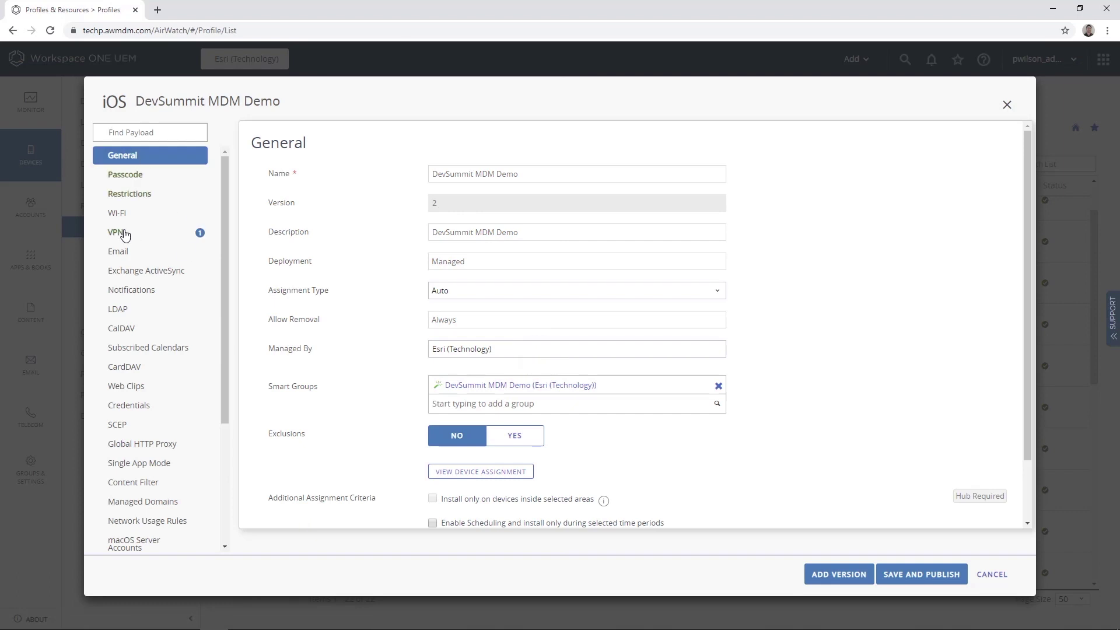
pyautogui.click(125, 234)
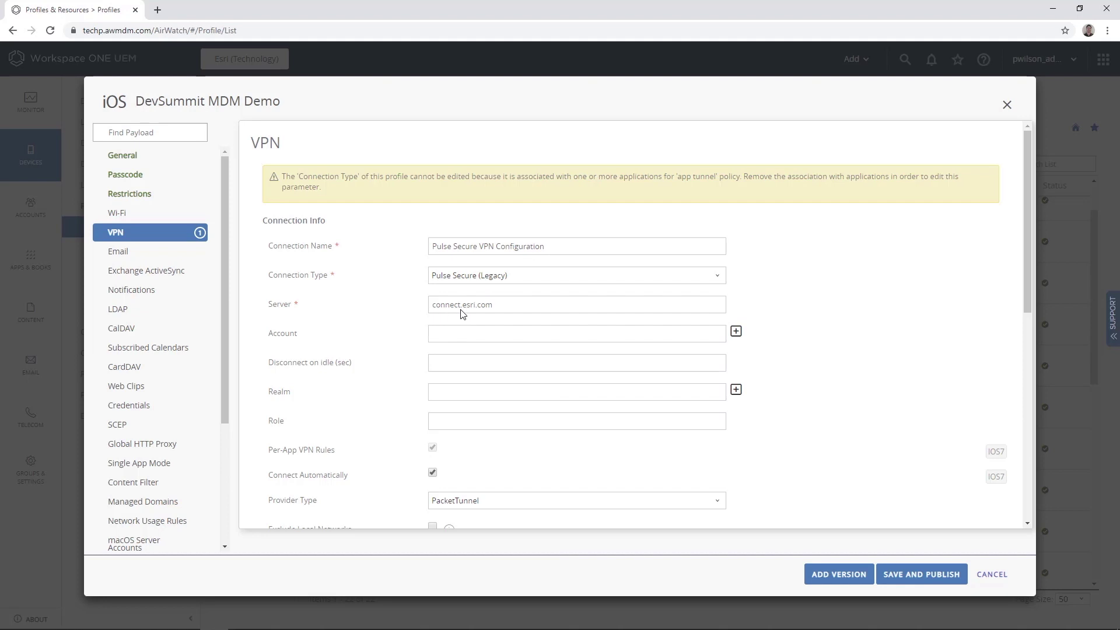
pyautogui.scroll(-3, 476, 355)
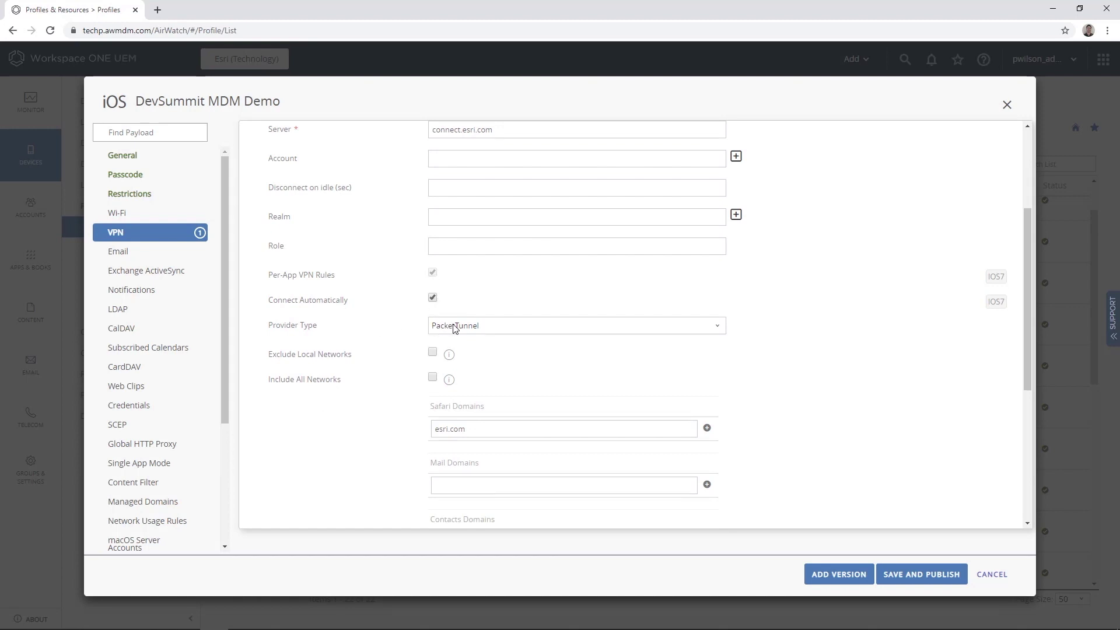
pyautogui.scroll(-1, 499, 424)
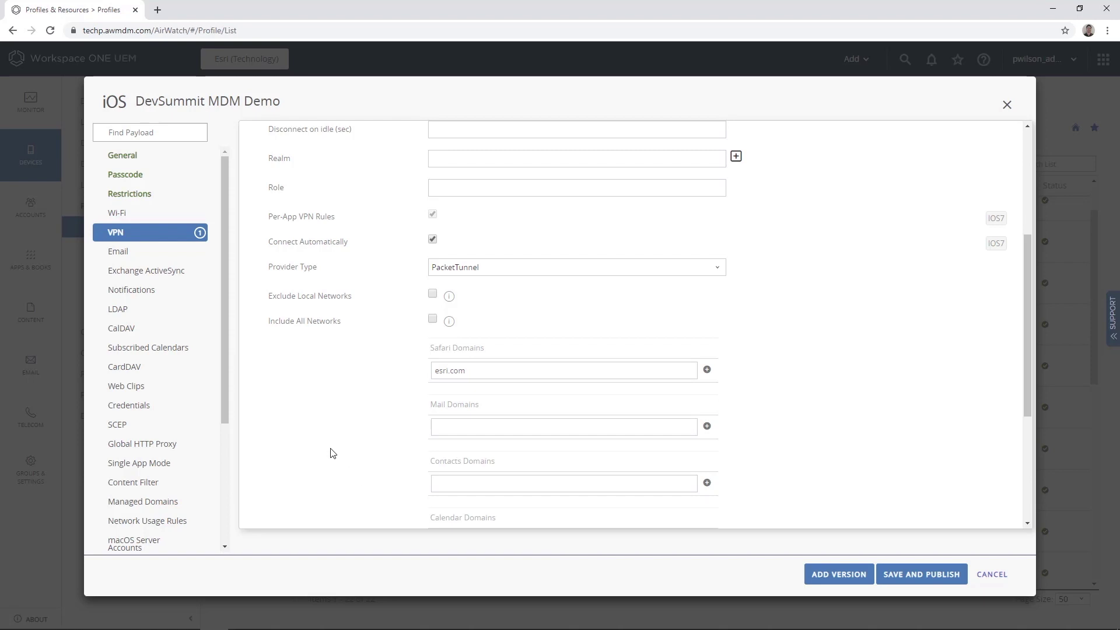
pyautogui.scroll(4, 333, 453)
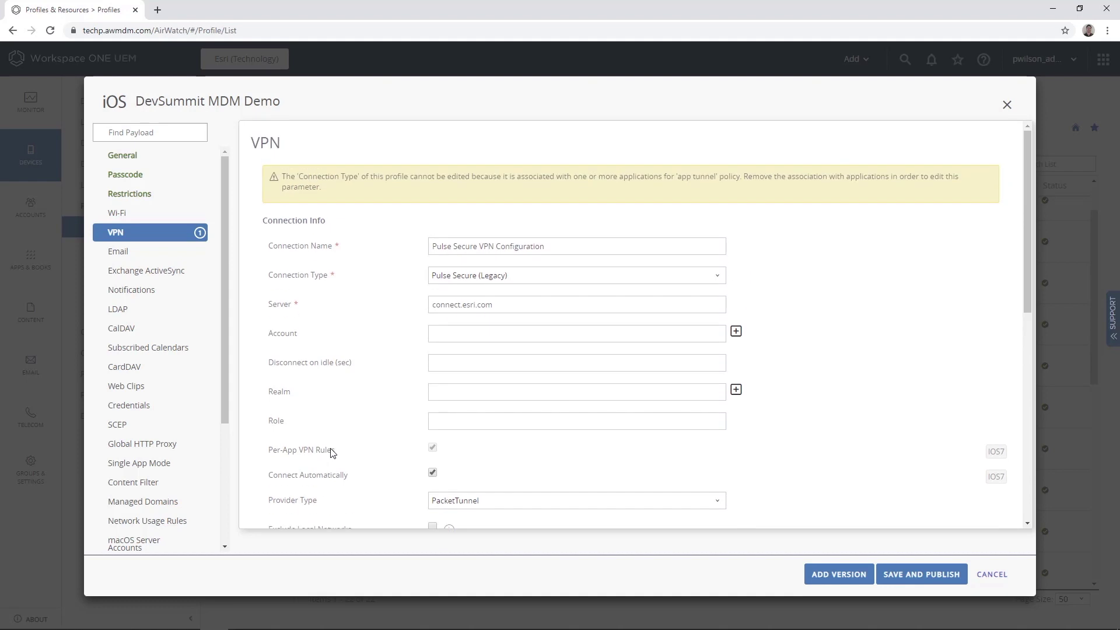
pyautogui.click(995, 578)
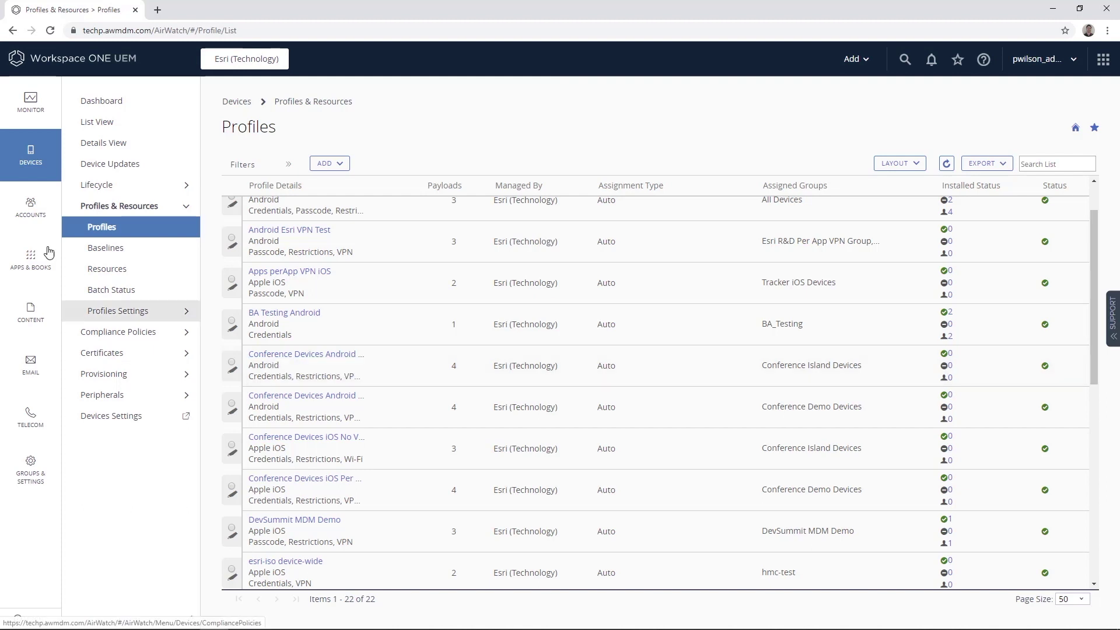
# Open Navigator for ArcGIS from the Native Public apps list and open its assignment editor
pyautogui.click(34, 262)
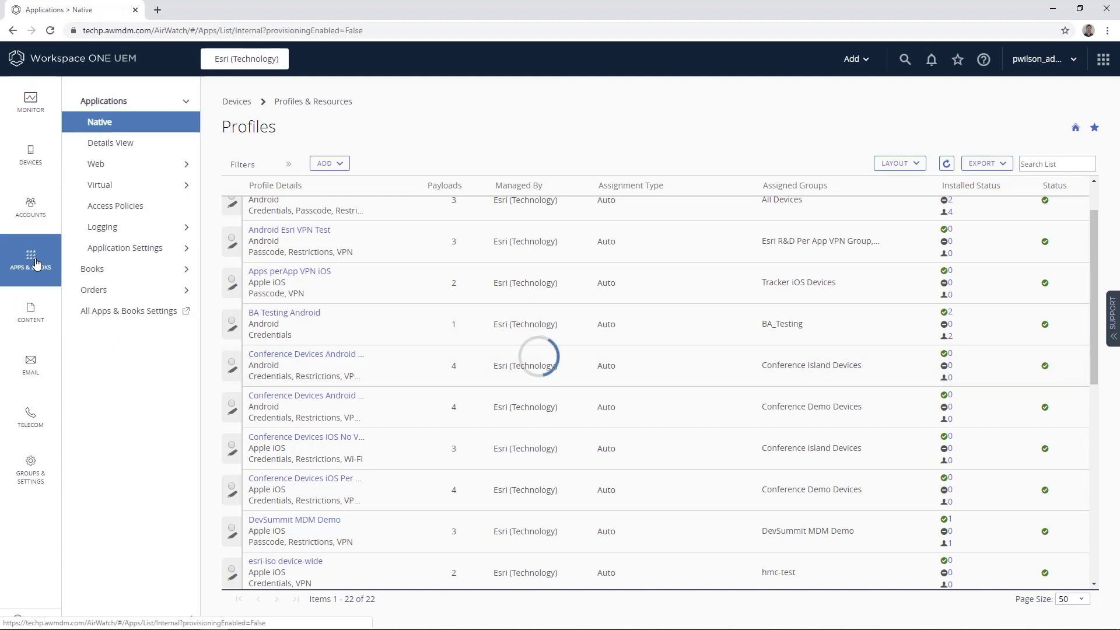
pyautogui.click(108, 146)
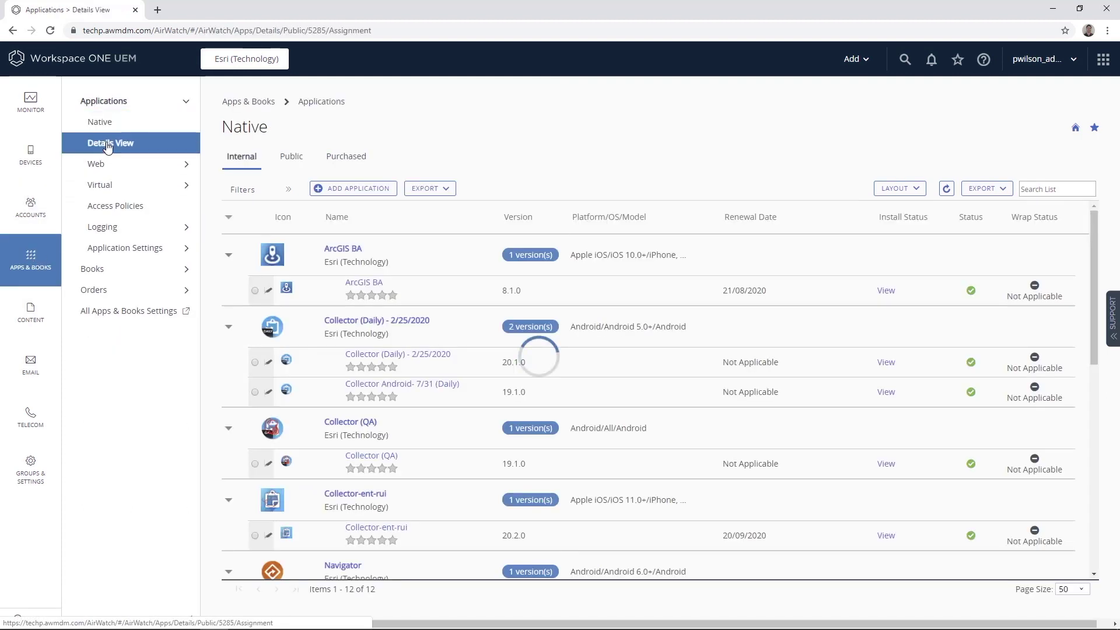
pyautogui.click(291, 159)
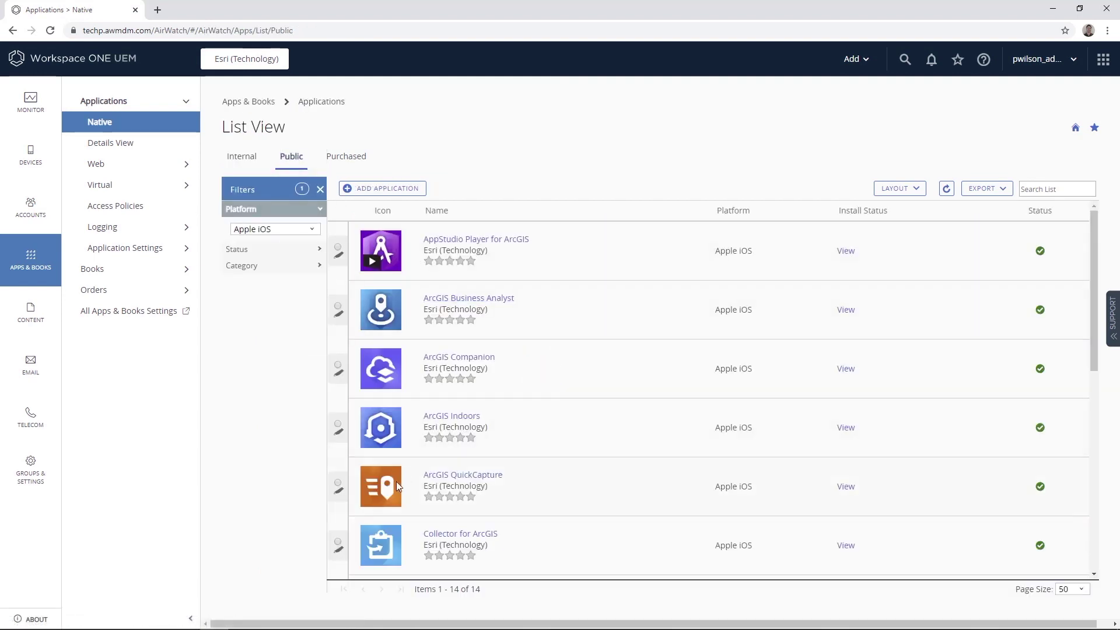
pyautogui.scroll(-6, 424, 478)
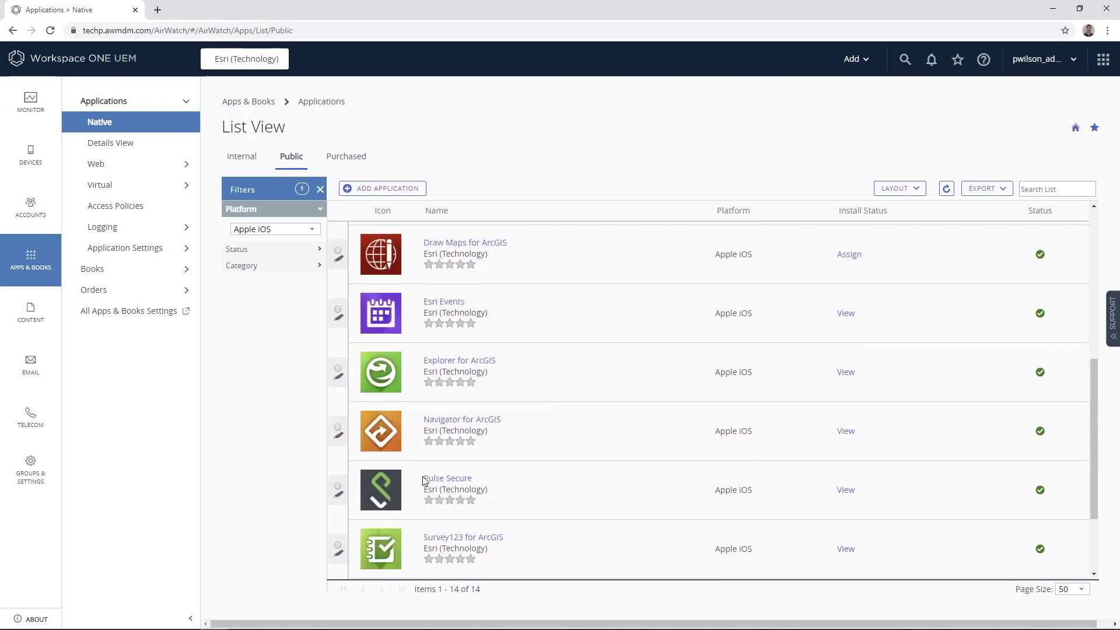
pyautogui.scroll(-2, 423, 478)
pyautogui.click(466, 303)
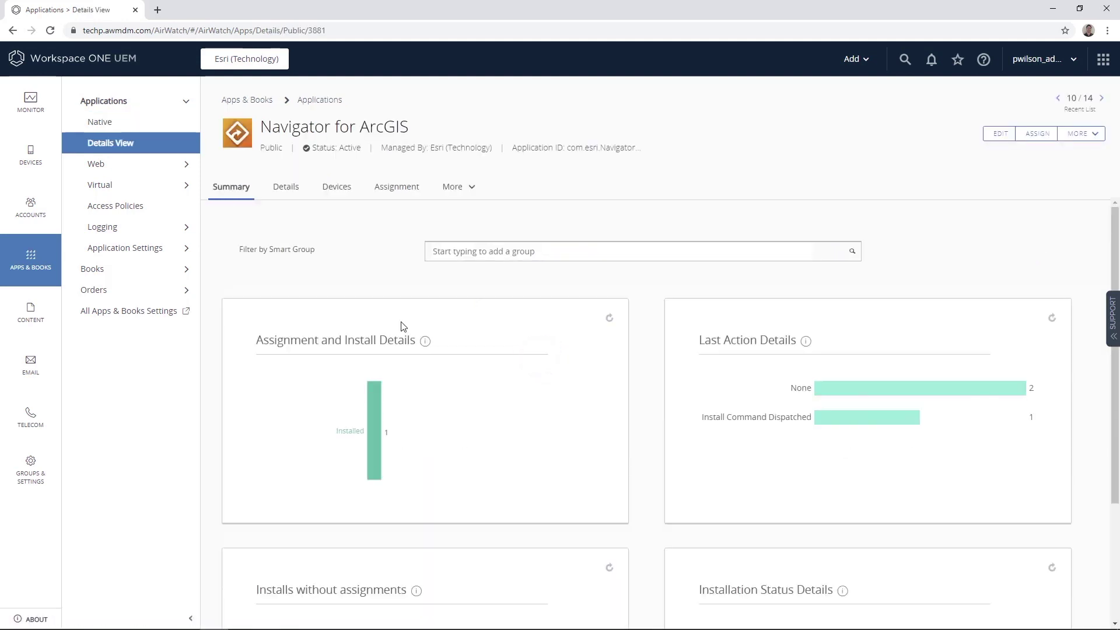
pyautogui.click(398, 189)
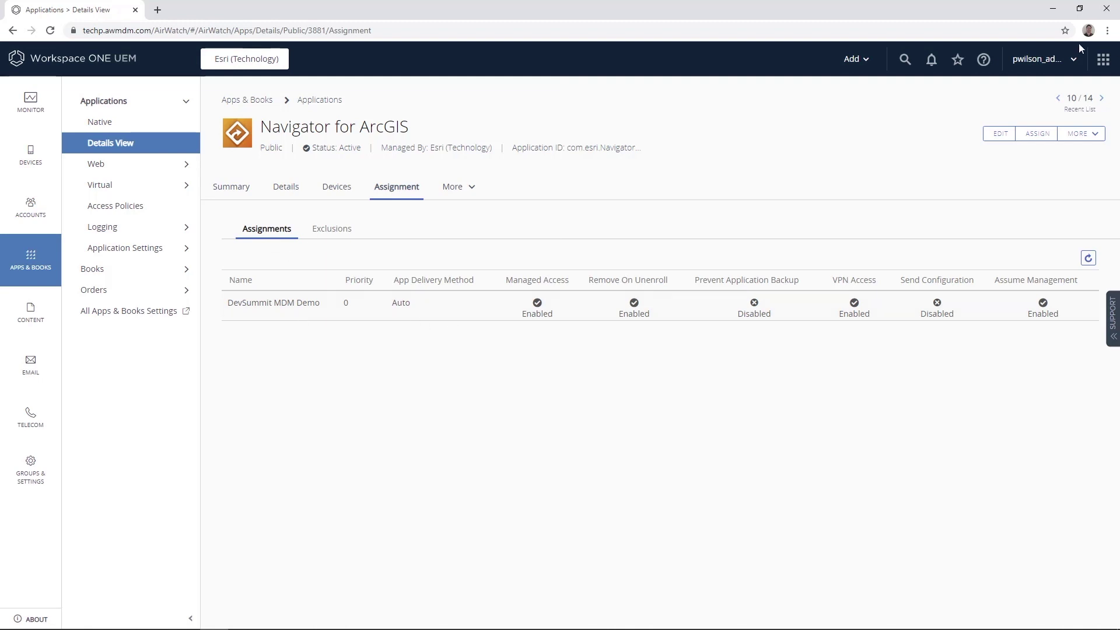
pyautogui.click(1038, 141)
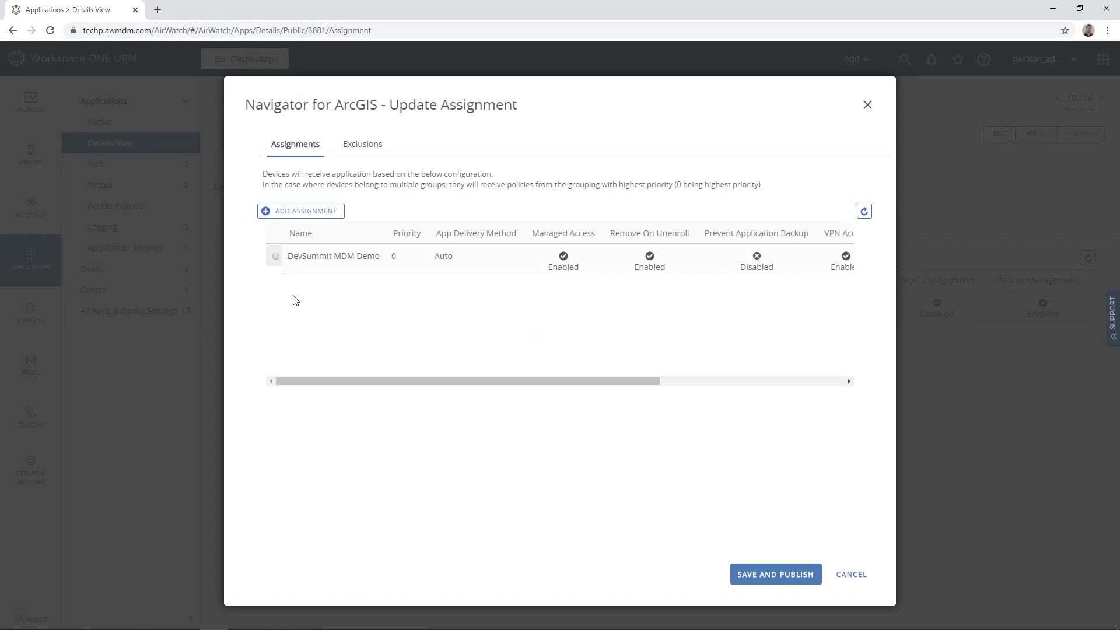
# Enable App Tunneling on Navigator's DevSummit MDM Demo assignment with the DevSummit MDM Demo per-app VPN profile, then save and publish
pyautogui.click(276, 258)
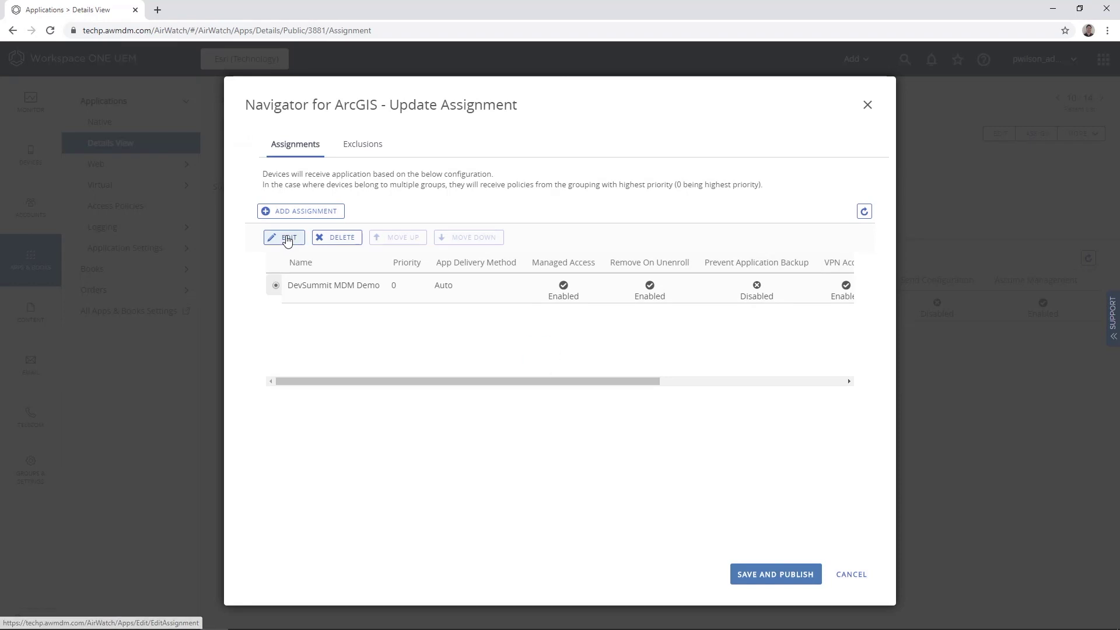
pyautogui.click(287, 239)
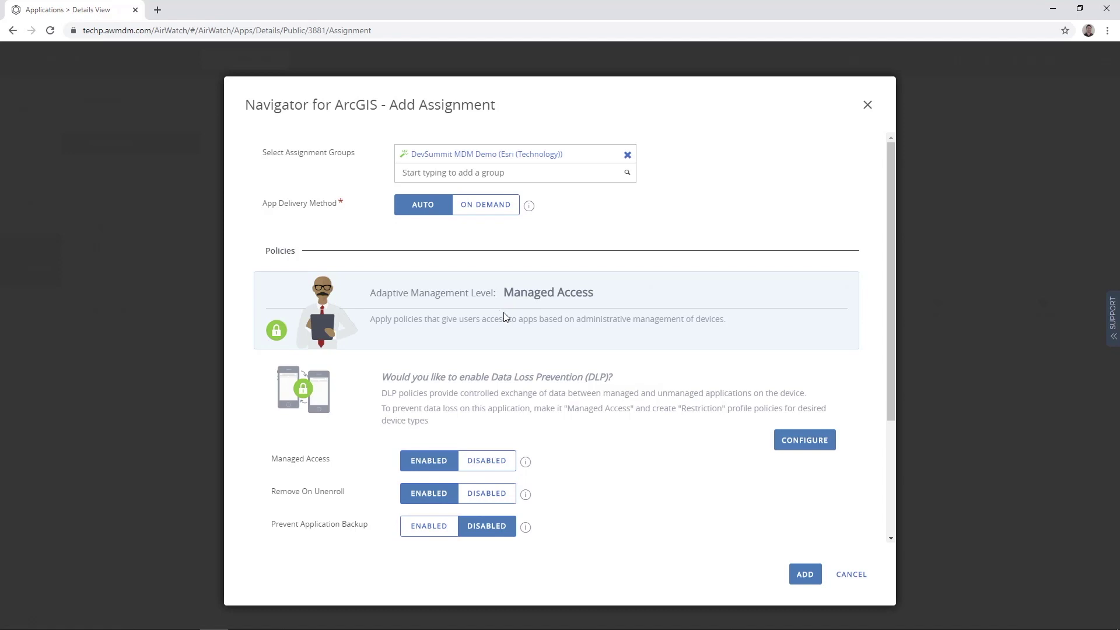
pyautogui.scroll(-3, 502, 315)
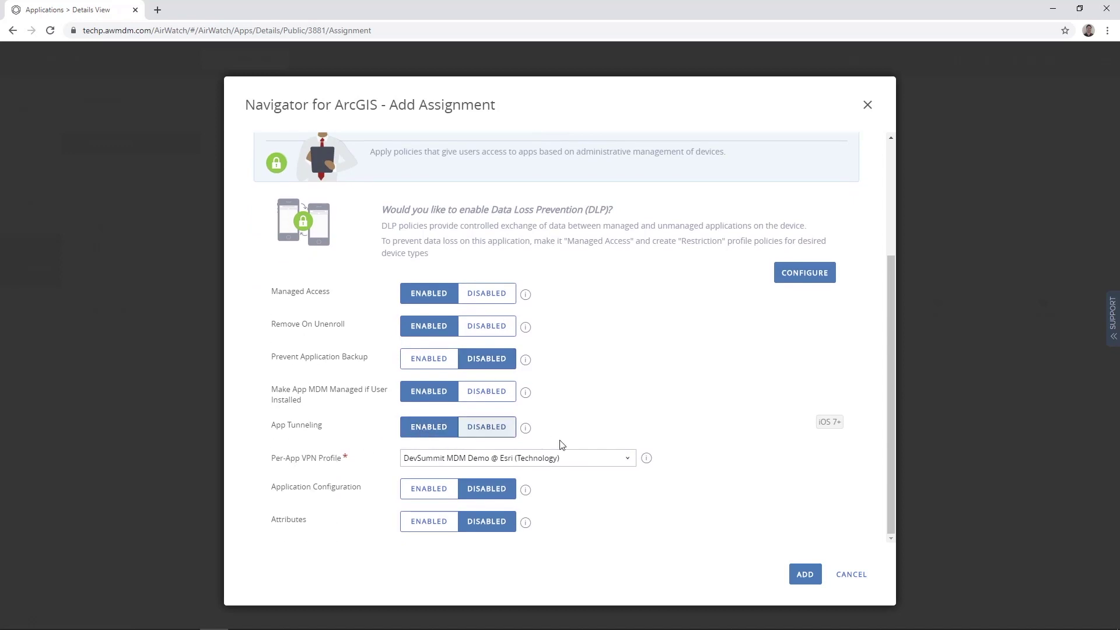
pyautogui.click(526, 461)
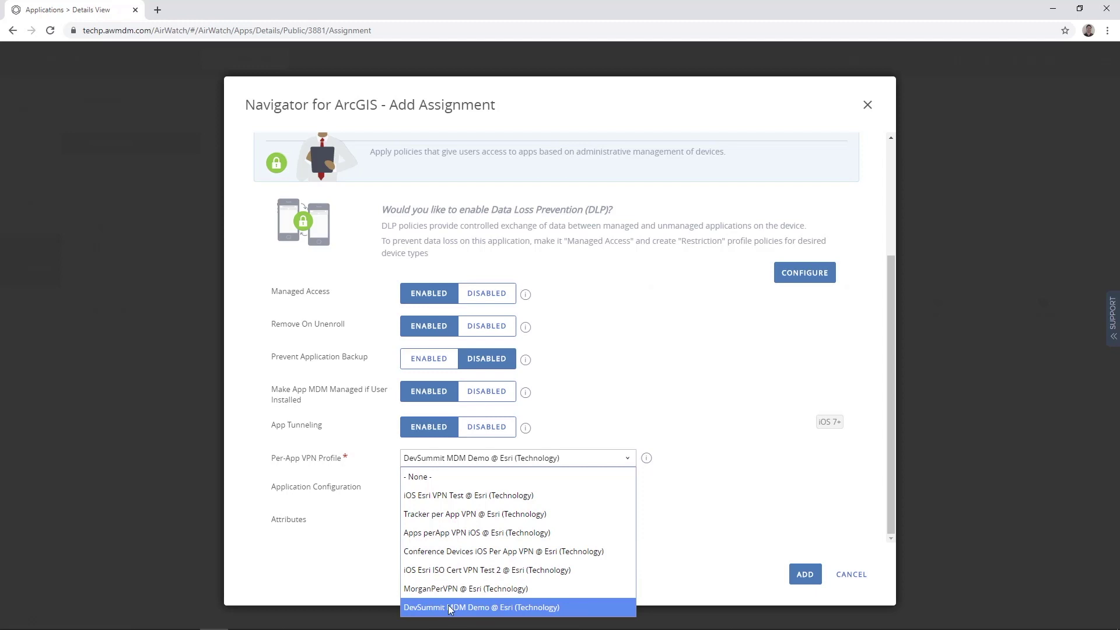
pyautogui.click(493, 608)
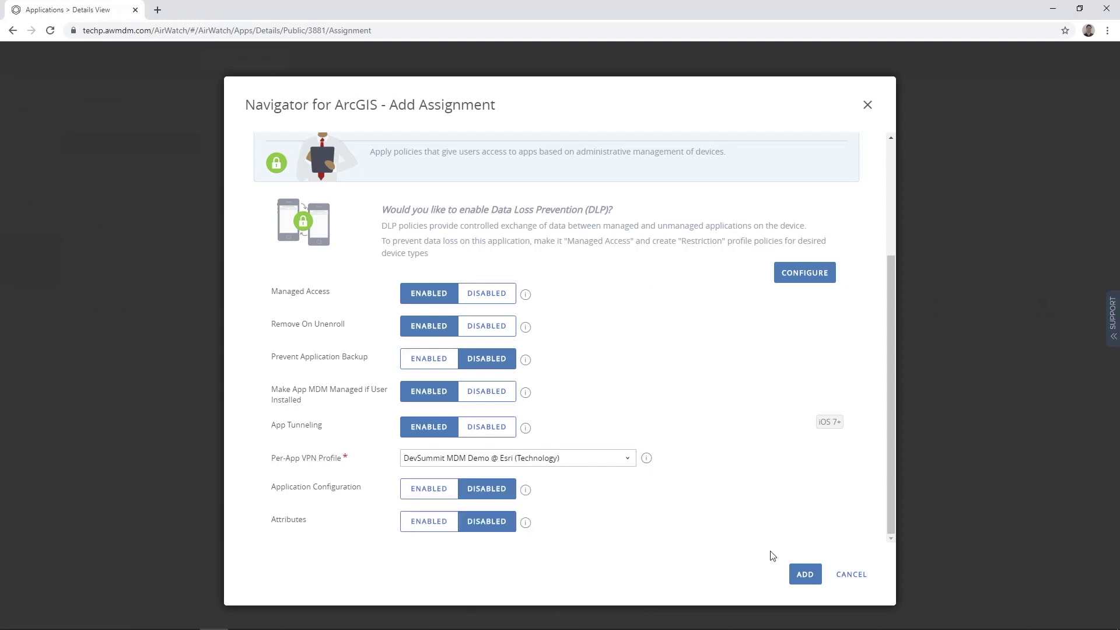
pyautogui.click(808, 575)
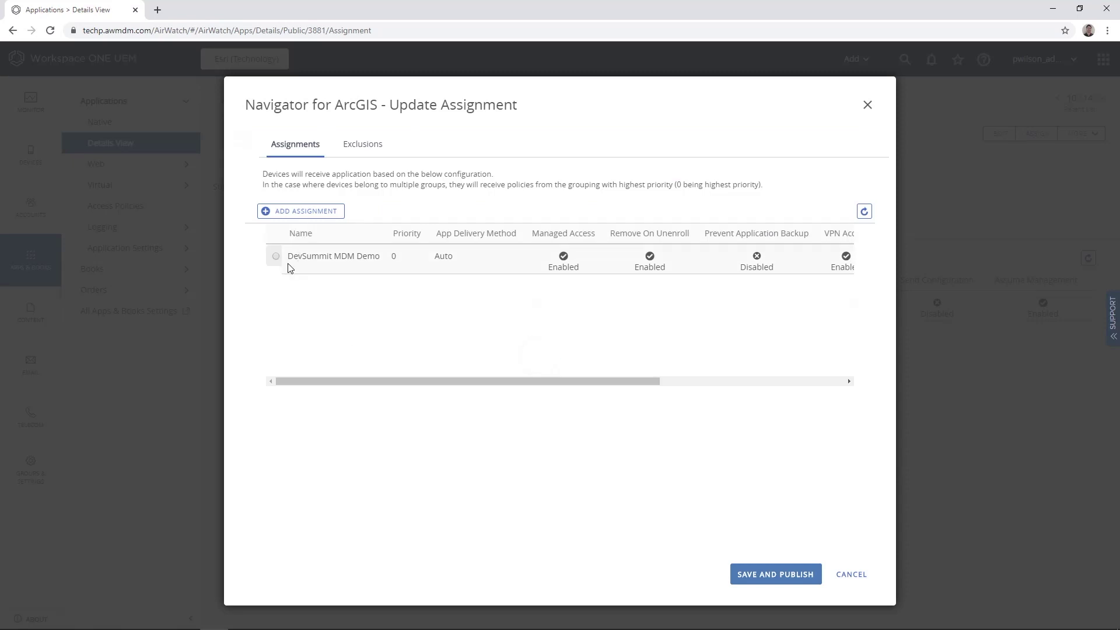
pyautogui.moveTo(598, 383); pyautogui.dragTo(726, 383)
pyautogui.click(782, 576)
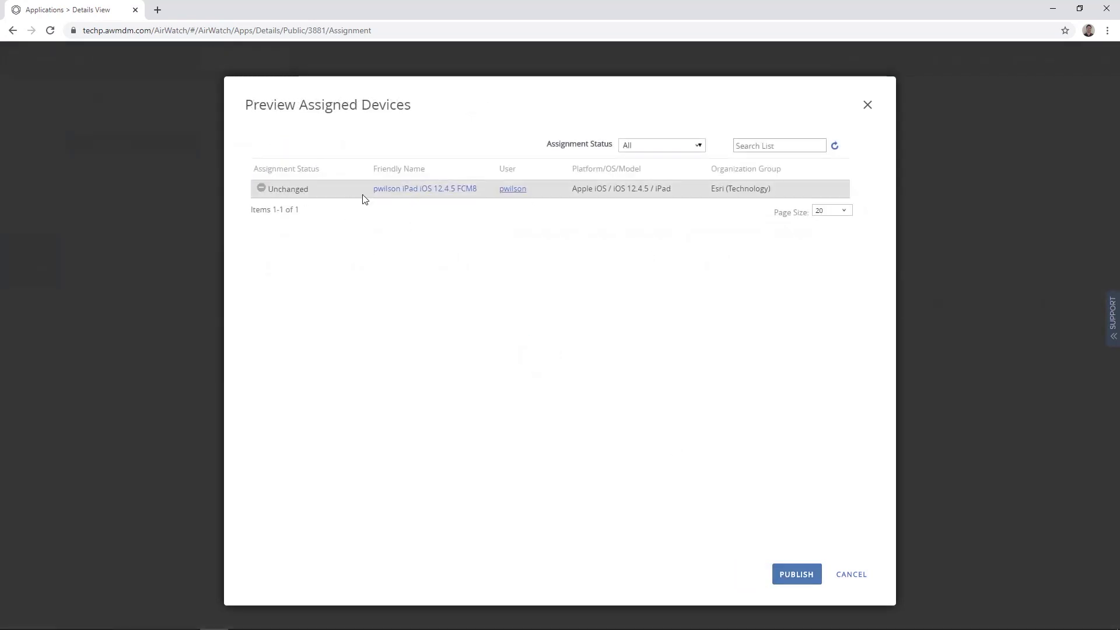
# Publish the assignment to the iPad and open Pulse Secure, dismissing the not-allowed-to-modify warning
pyautogui.click(797, 575)
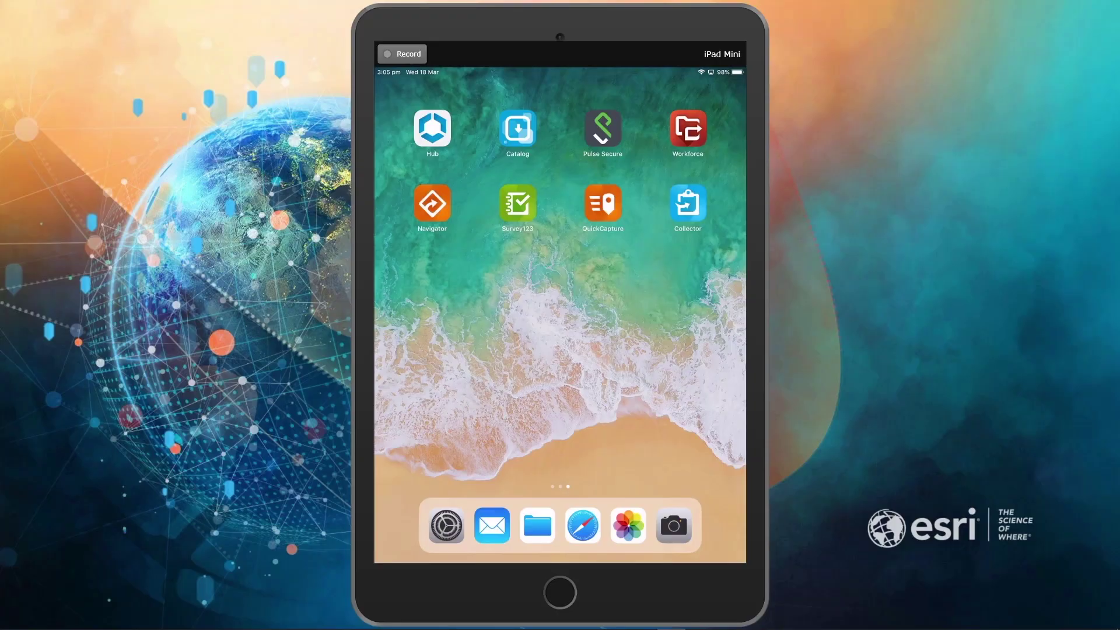
pyautogui.click(602, 128)
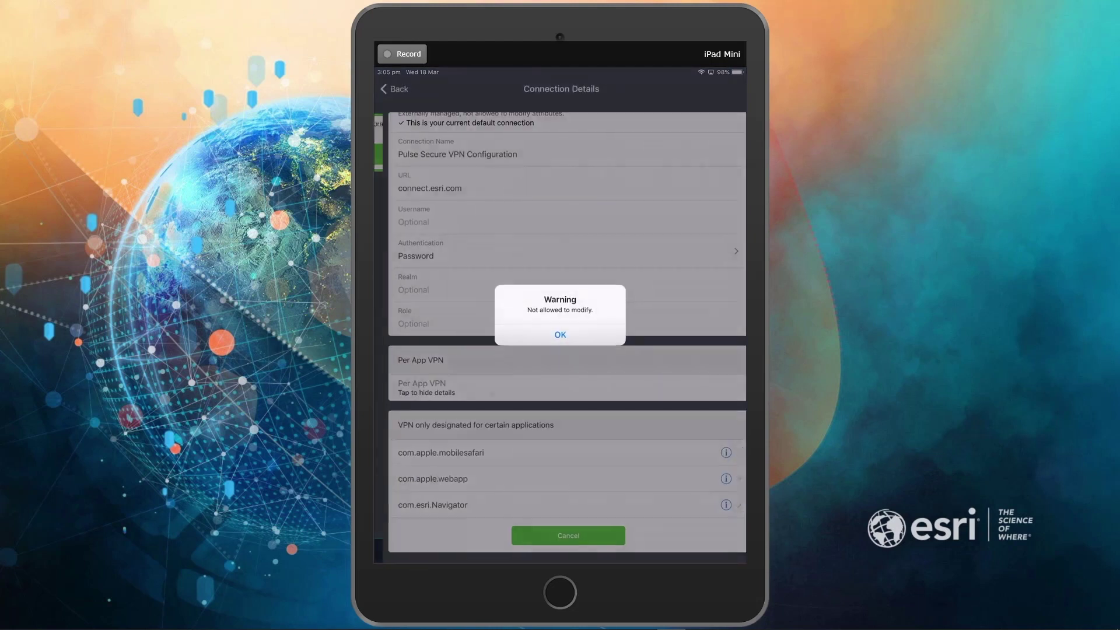
pyautogui.click(560, 334)
# Confirm the VPN connection lists com.esri.Navigator for per-app VPN, then launch Navigator for ArcGIS
pyautogui.scroll(-2, 560, 327)
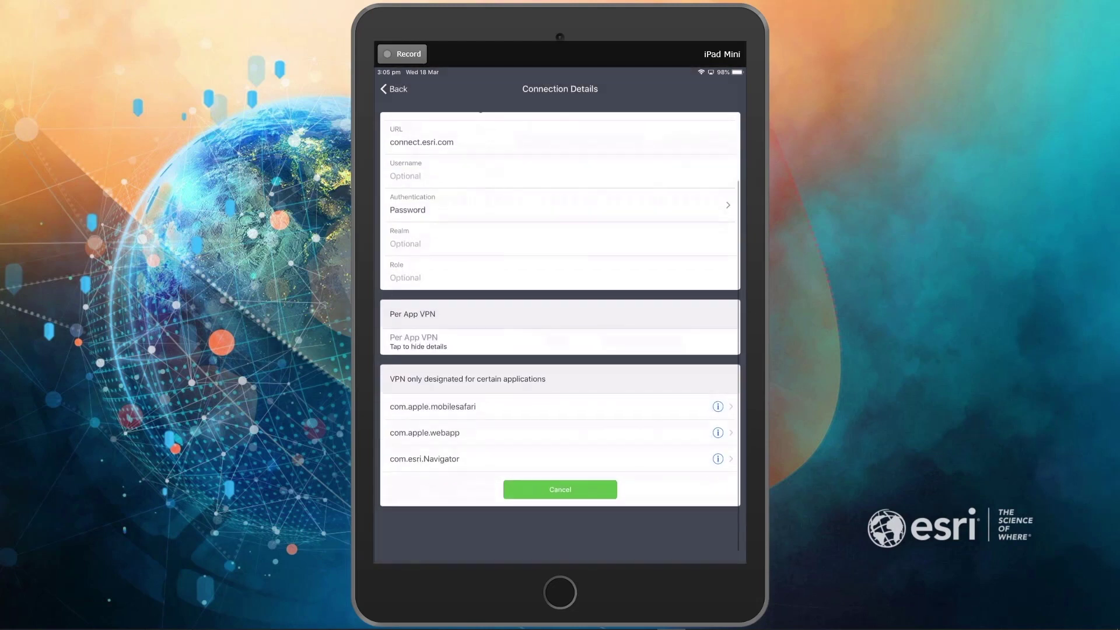
pyautogui.scroll(2, 560, 327)
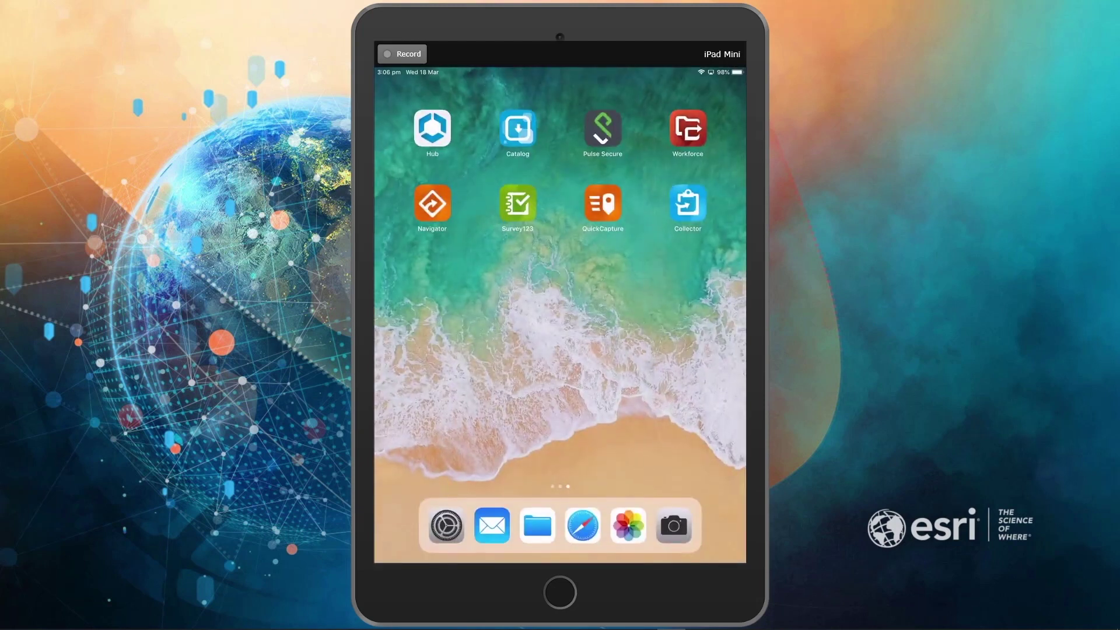
pyautogui.click(433, 203)
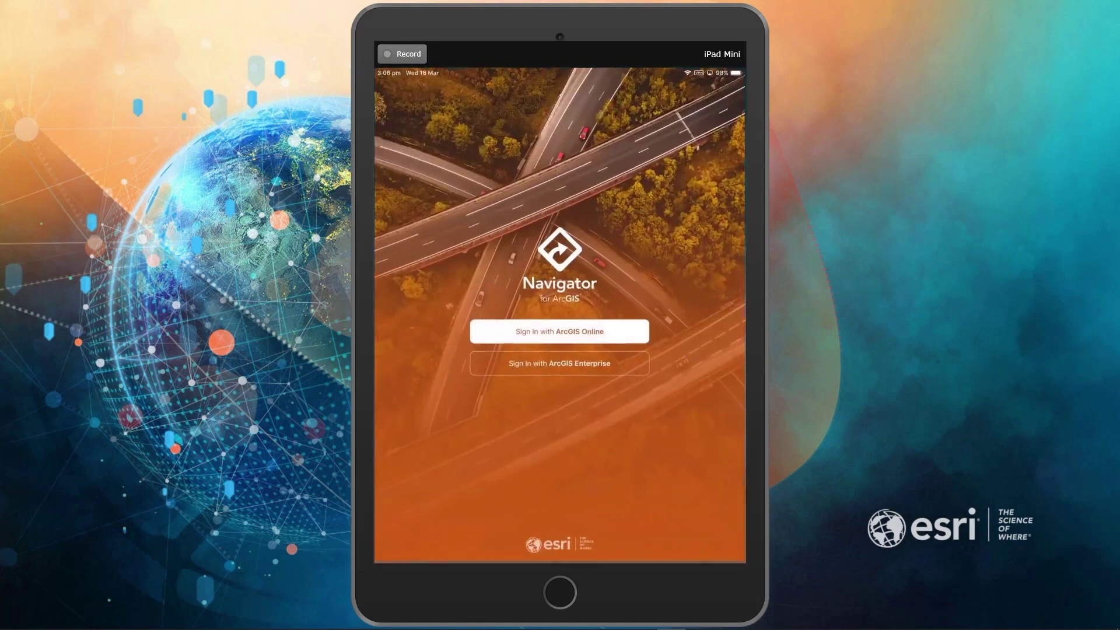